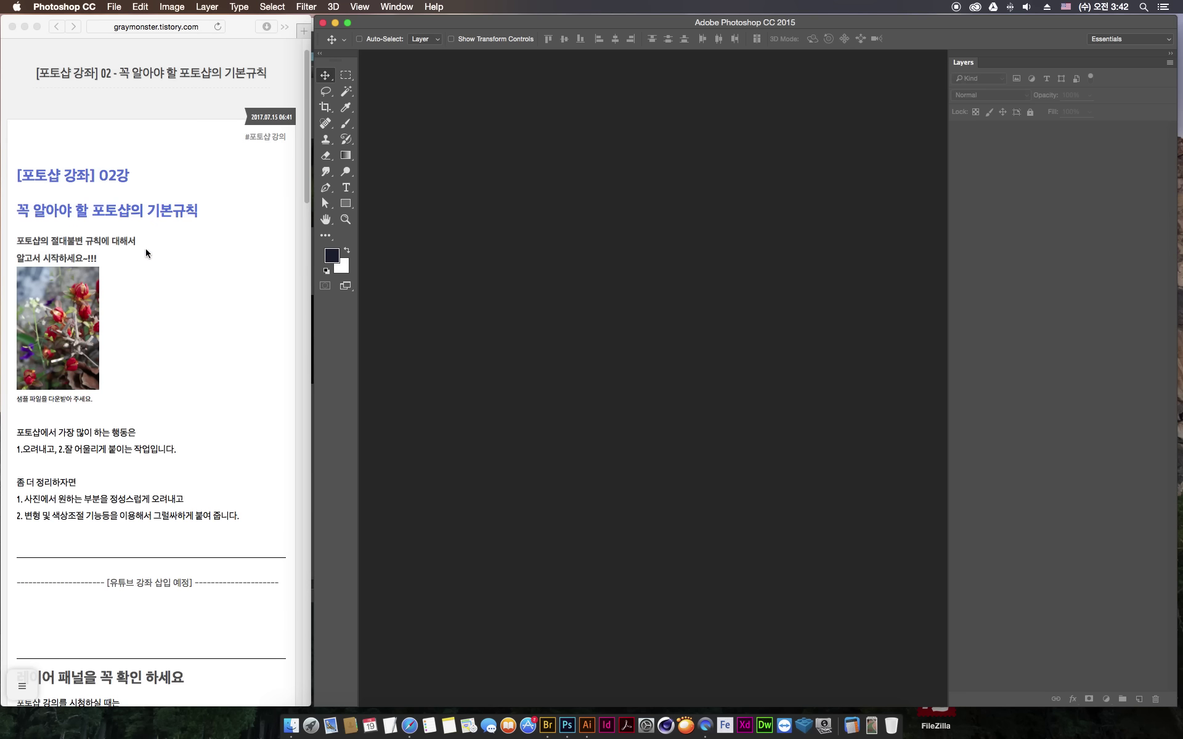
- Highlight the tutorial's heading on Photoshop's basic rules and the first common task
left_click(140, 211)
left_click_drag(93, 211, 197, 210)
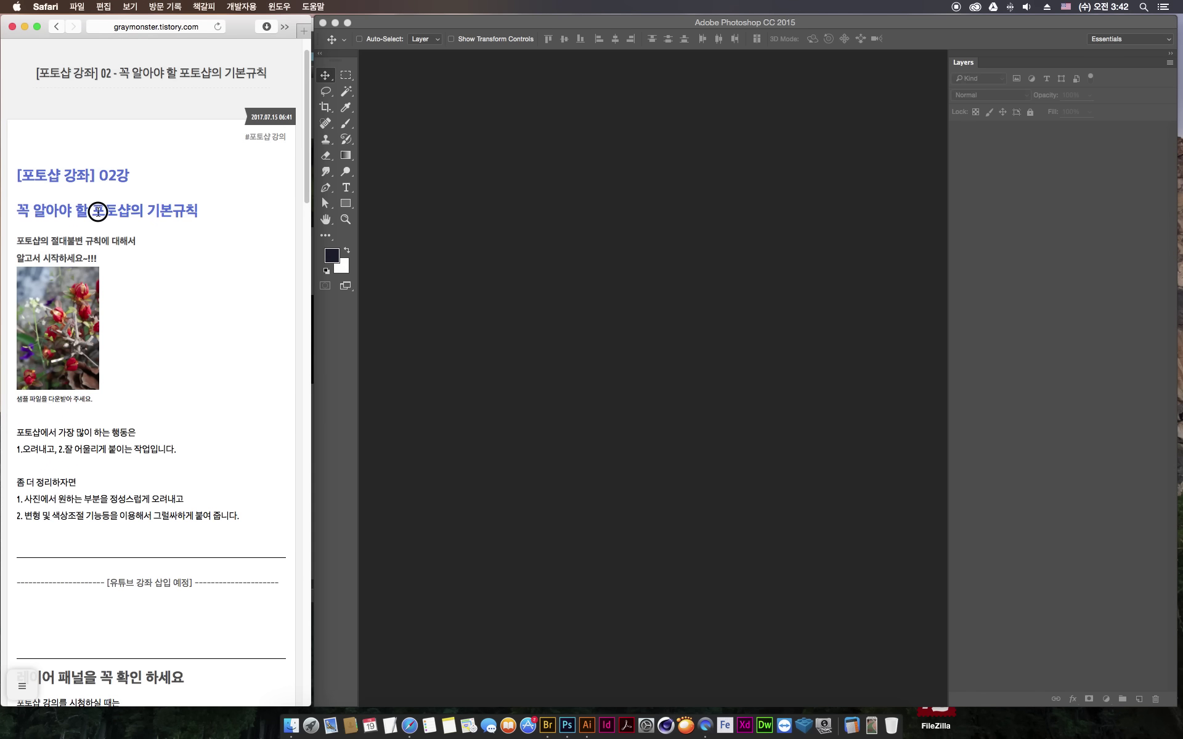
left_click(205, 209)
left_click_drag(307, 168, 306, 191)
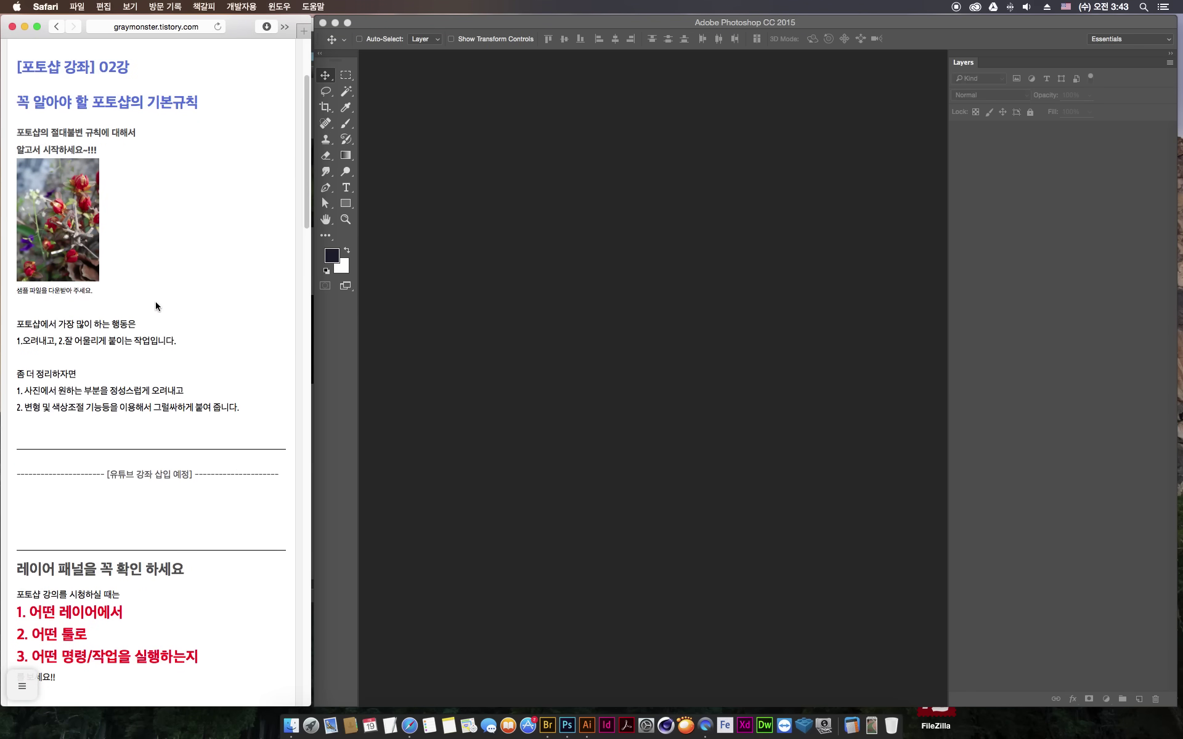
left_click_drag(17, 341, 66, 340)
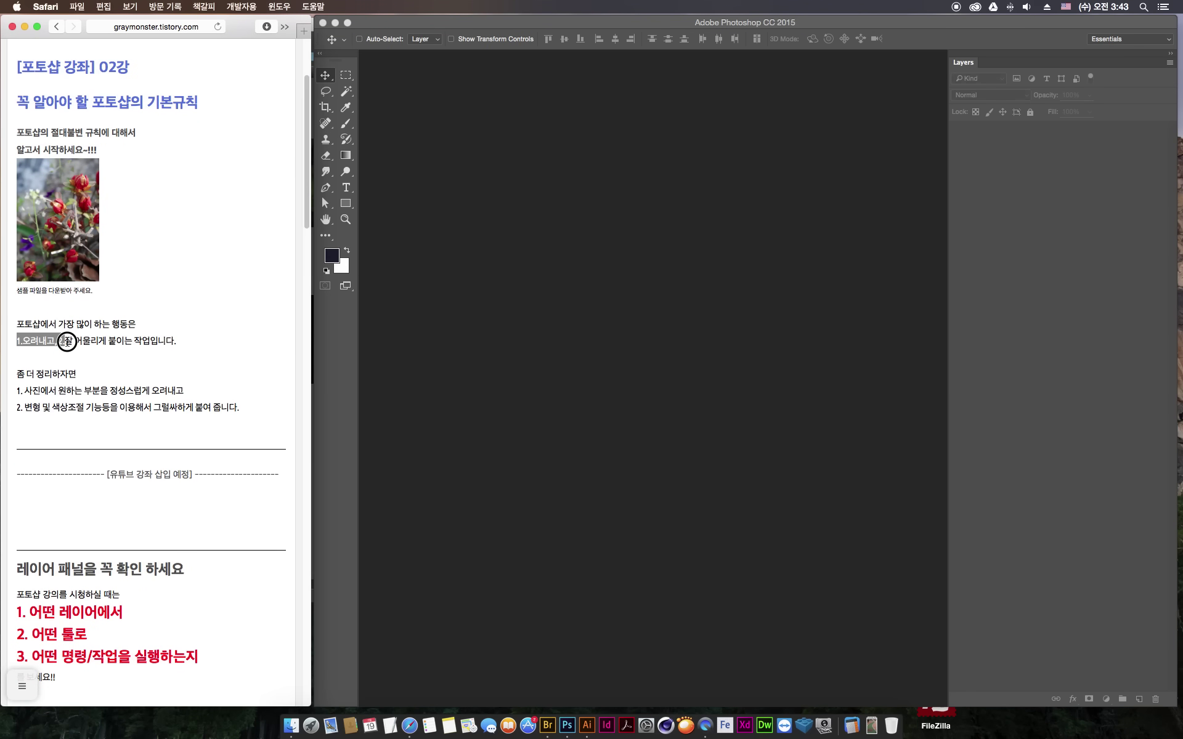
left_click_drag(150, 340, 159, 340)
left_click(109, 389)
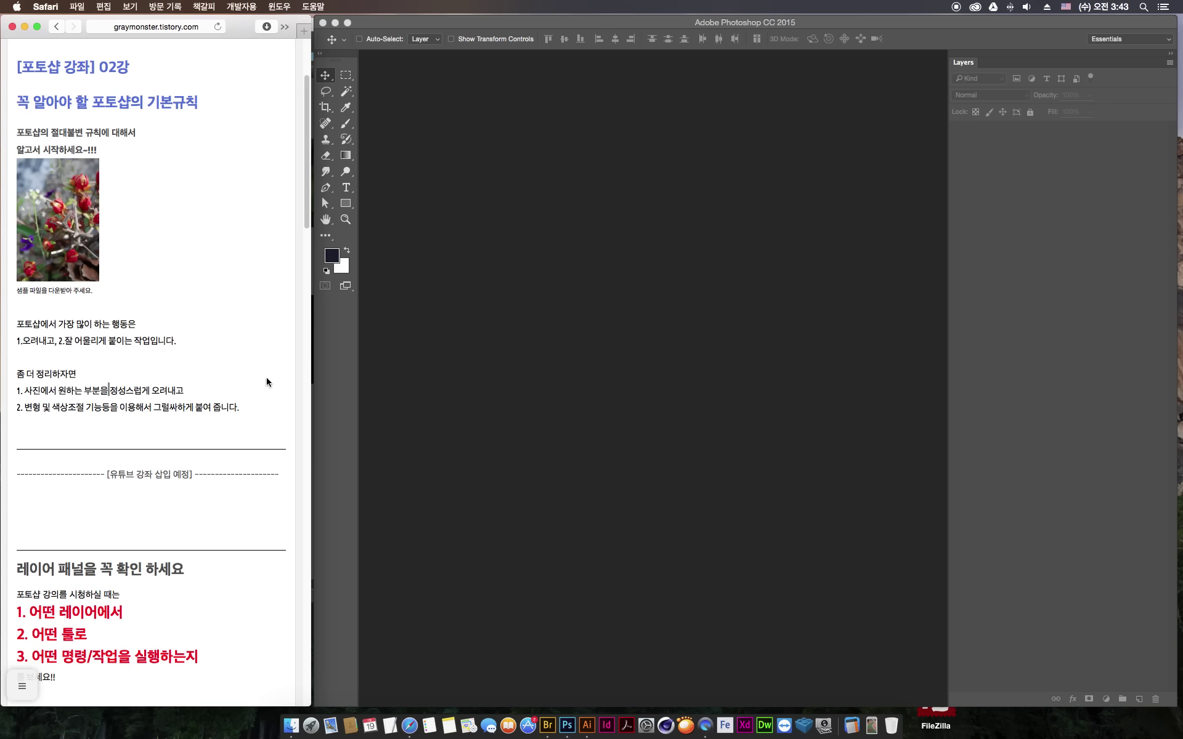
- Highlight the tutorial line about transforming and colour adjustment, then scroll back up
left_click_drag(25, 409, 77, 408)
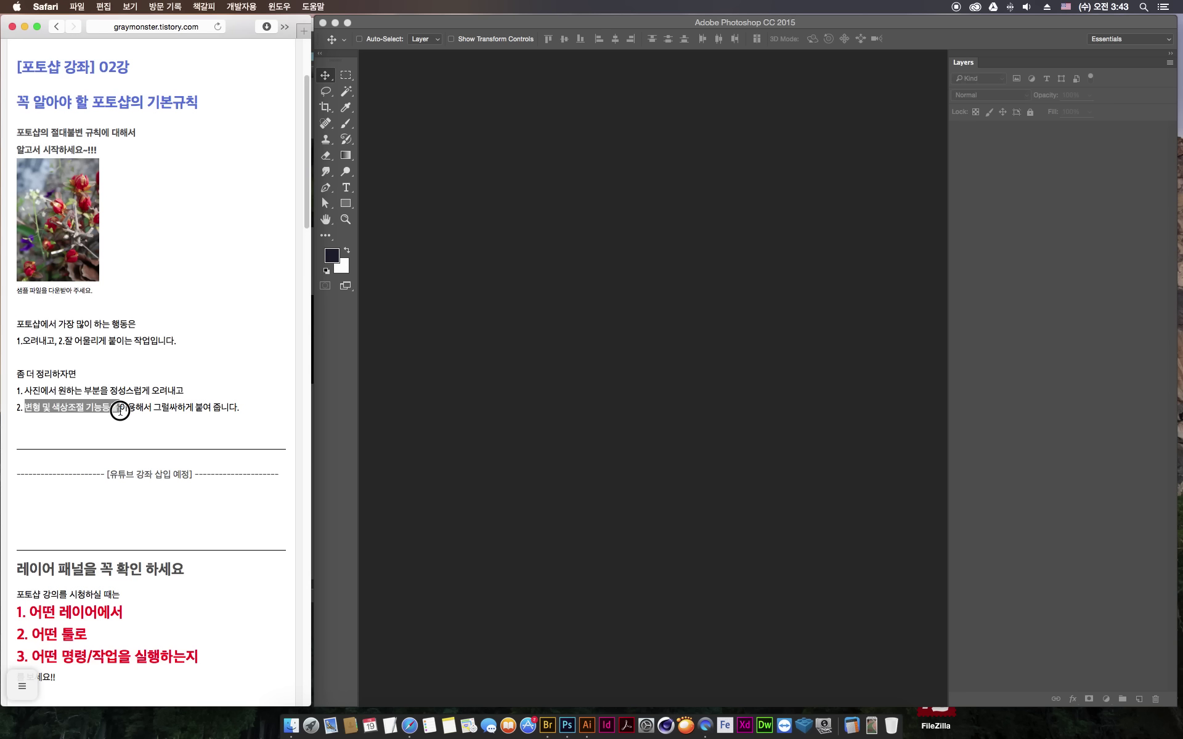
left_click_drag(78, 407, 202, 407)
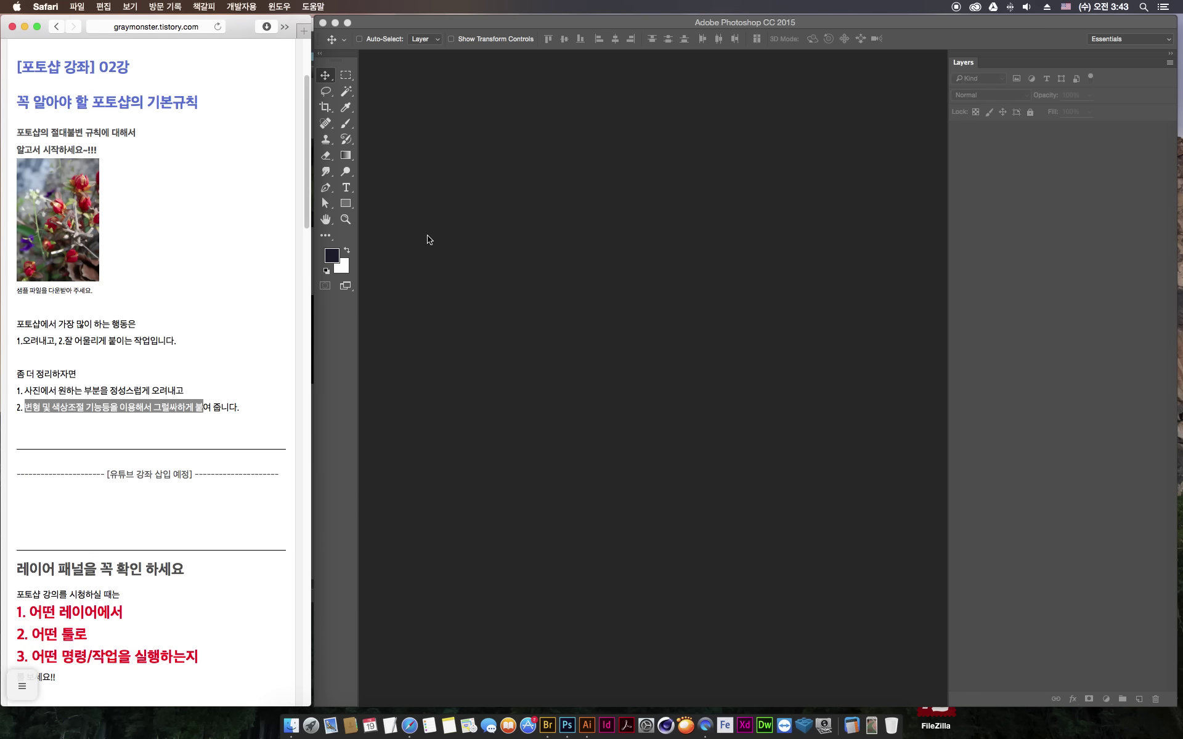
left_click_drag(307, 169, 308, 173)
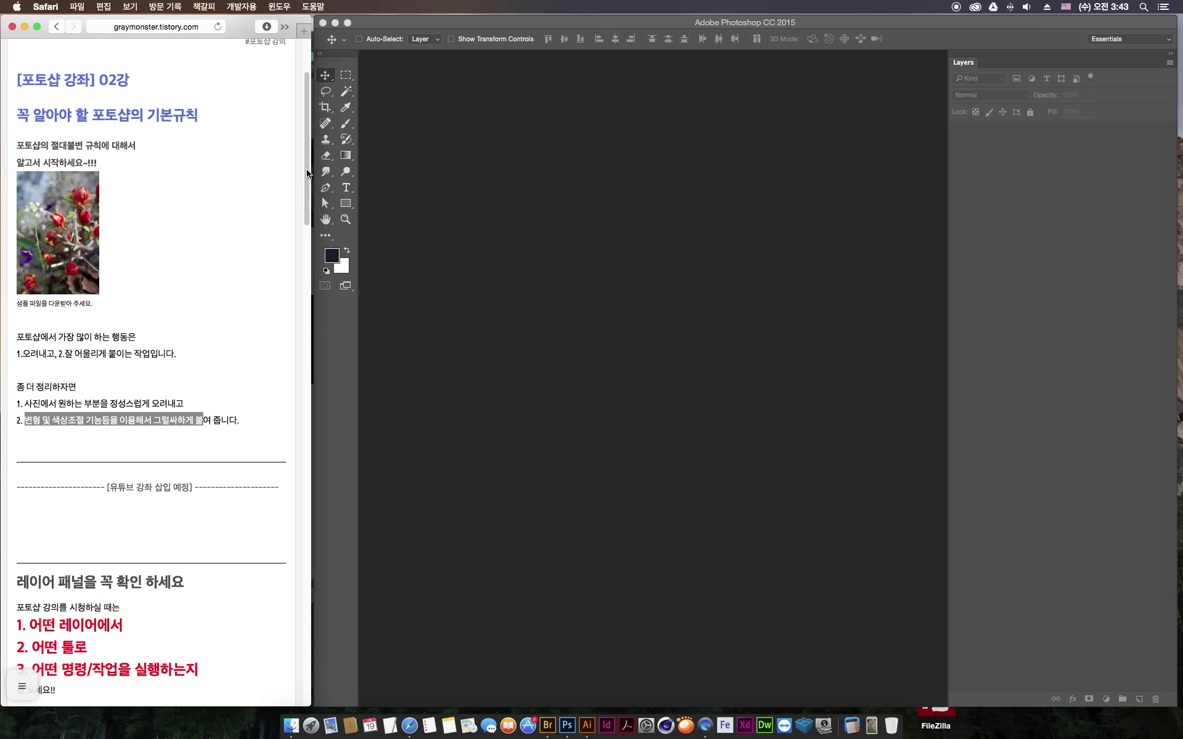
left_click(311, 158)
scroll(308, 154, "up", 2)
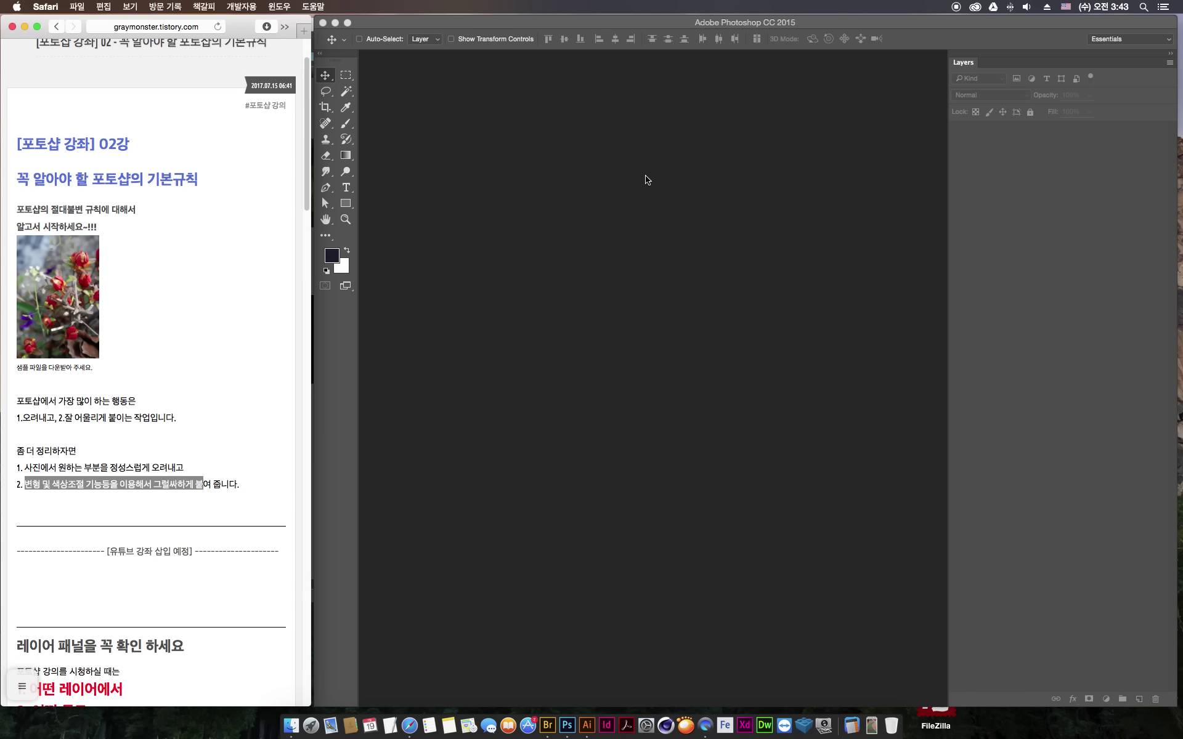
left_click(199, 317)
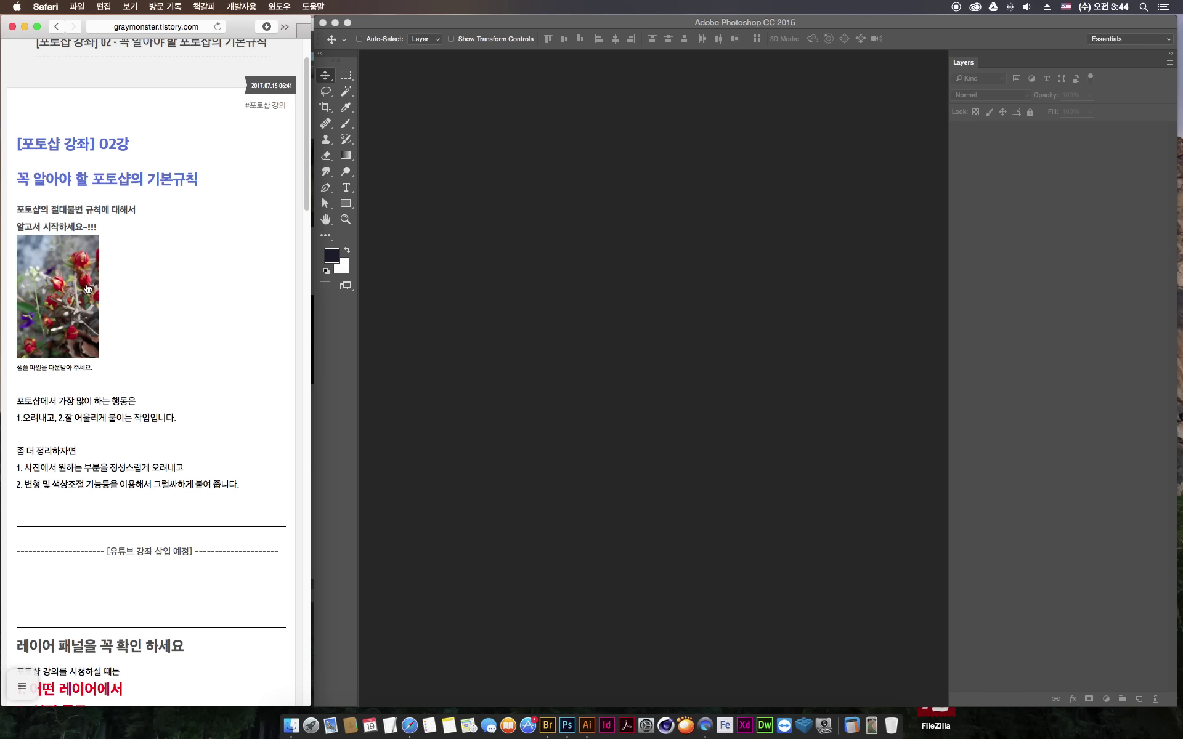
- Save the flower image to Downloads and open 색상조절-컬러밸런스.jpg in Photoshop
right_click(68, 293)
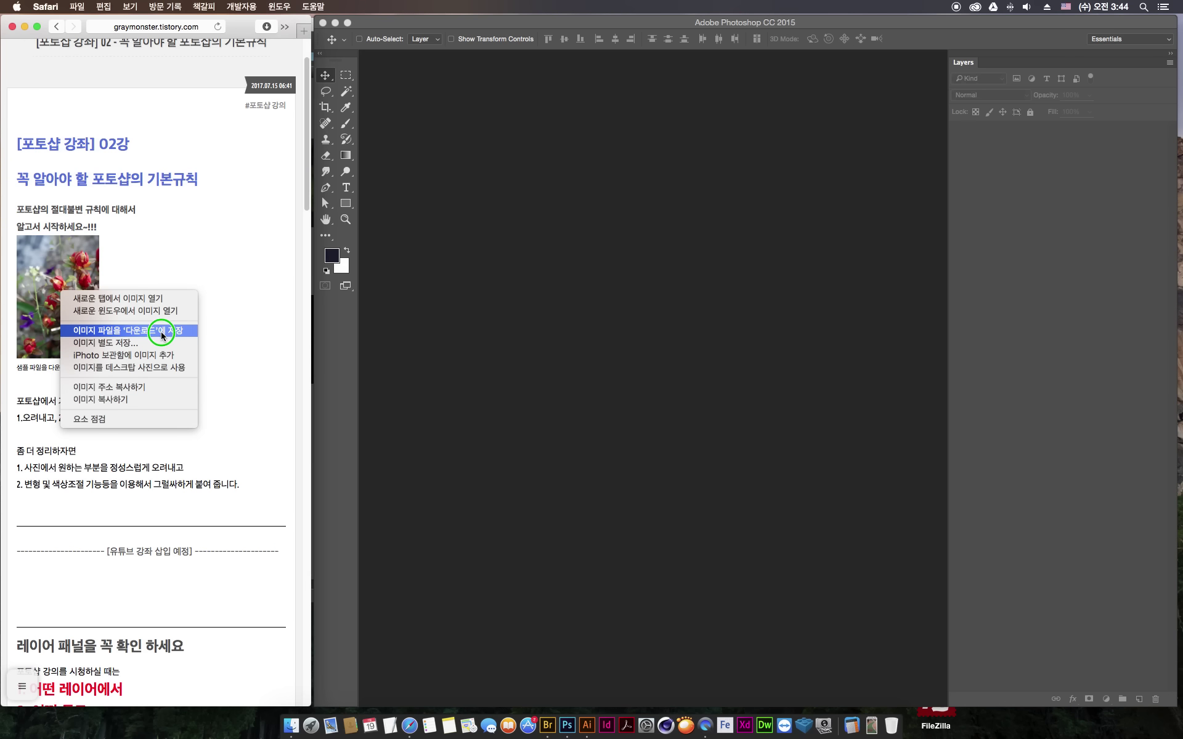
left_click(131, 330)
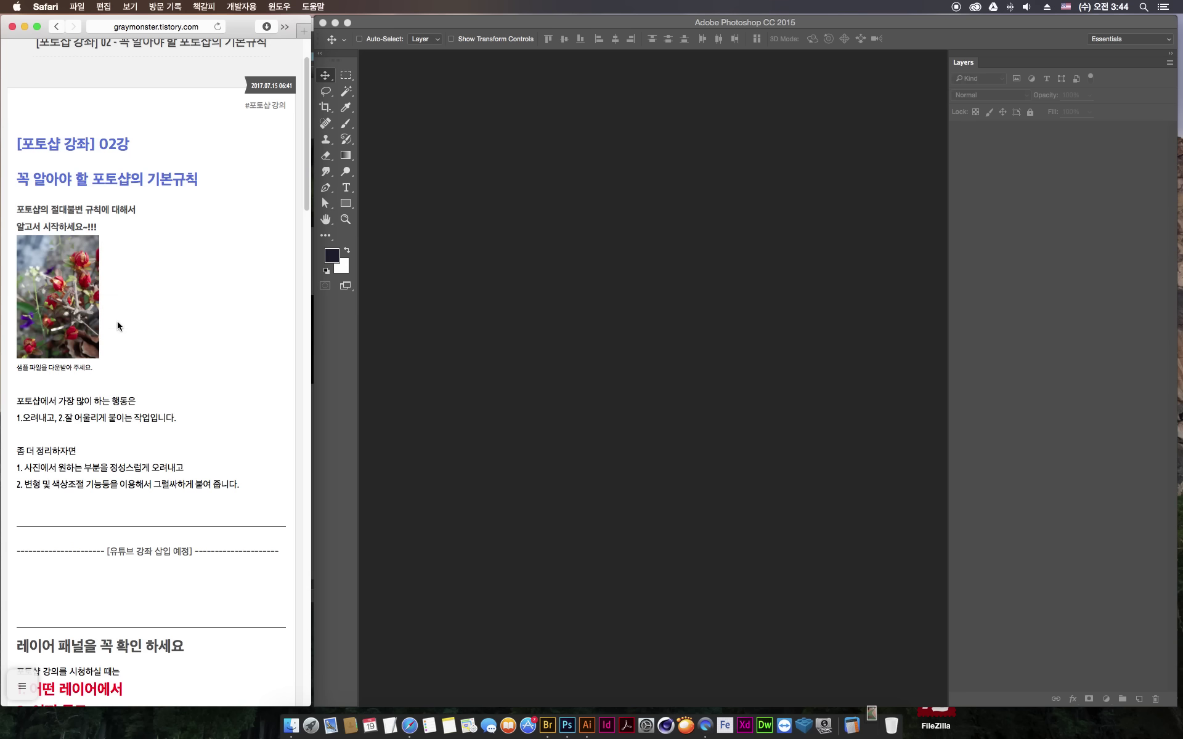
left_click(871, 726)
left_click(893, 479)
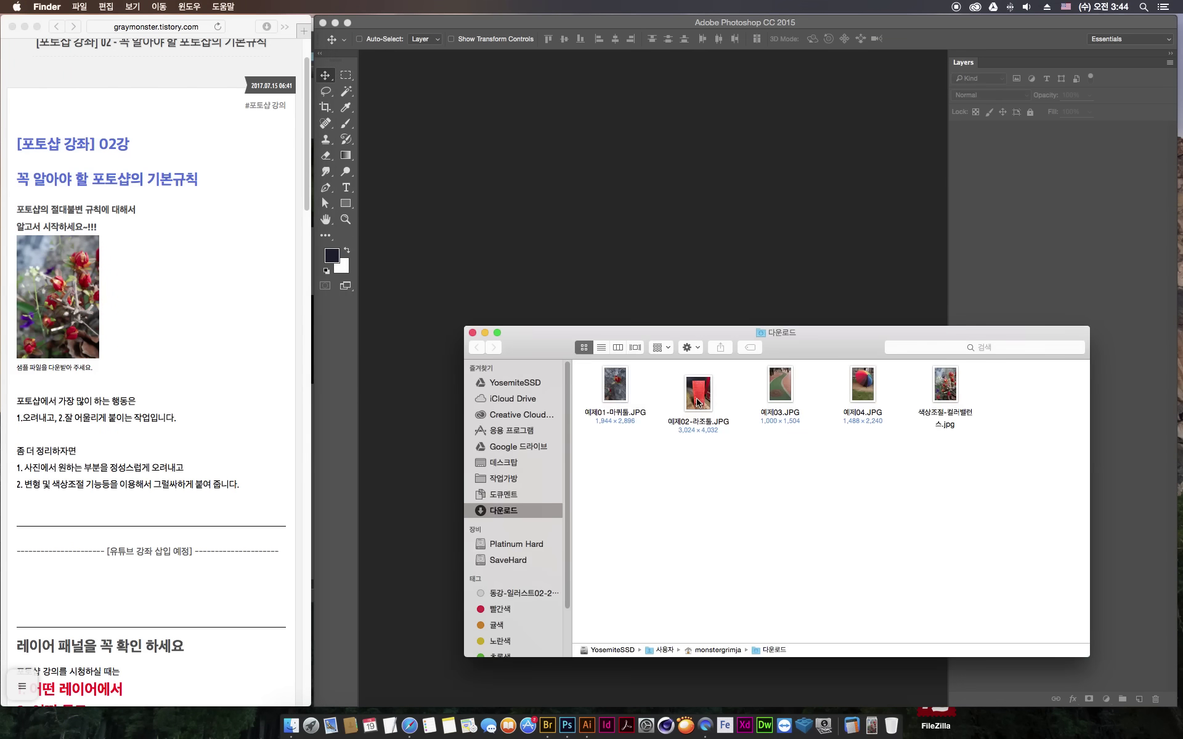
left_click(958, 399)
left_click_drag(957, 399, 585, 207)
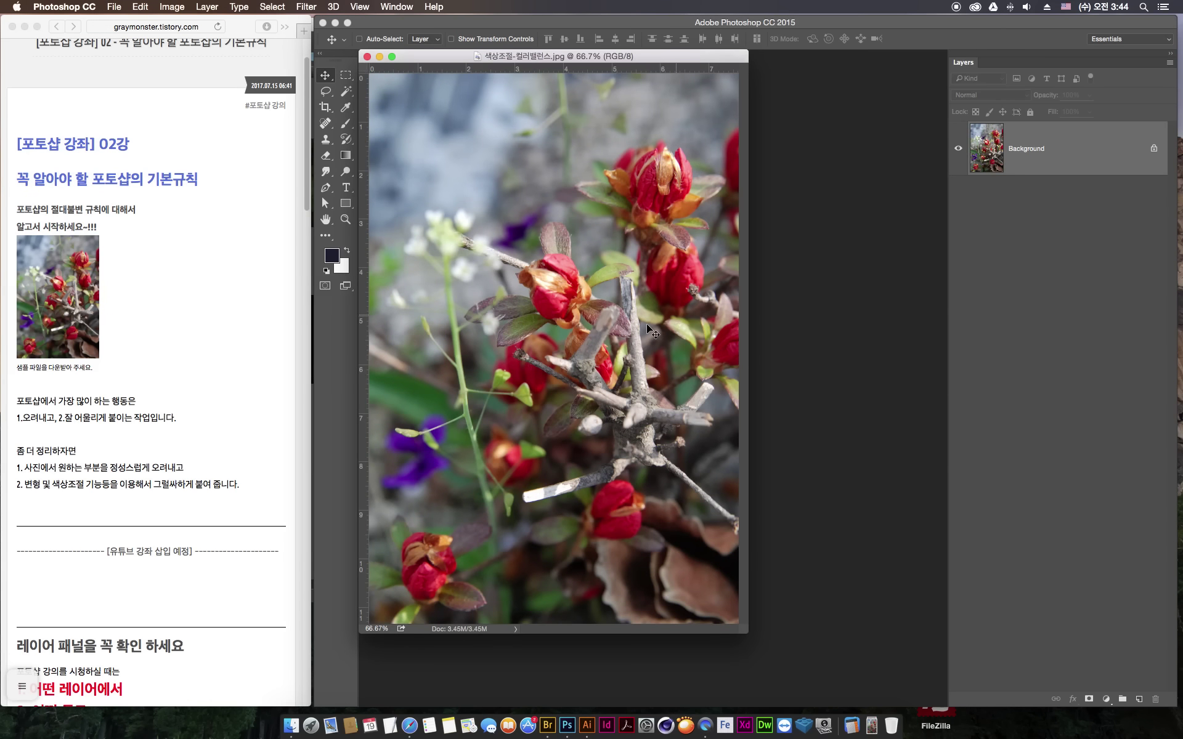
left_click(306, 164)
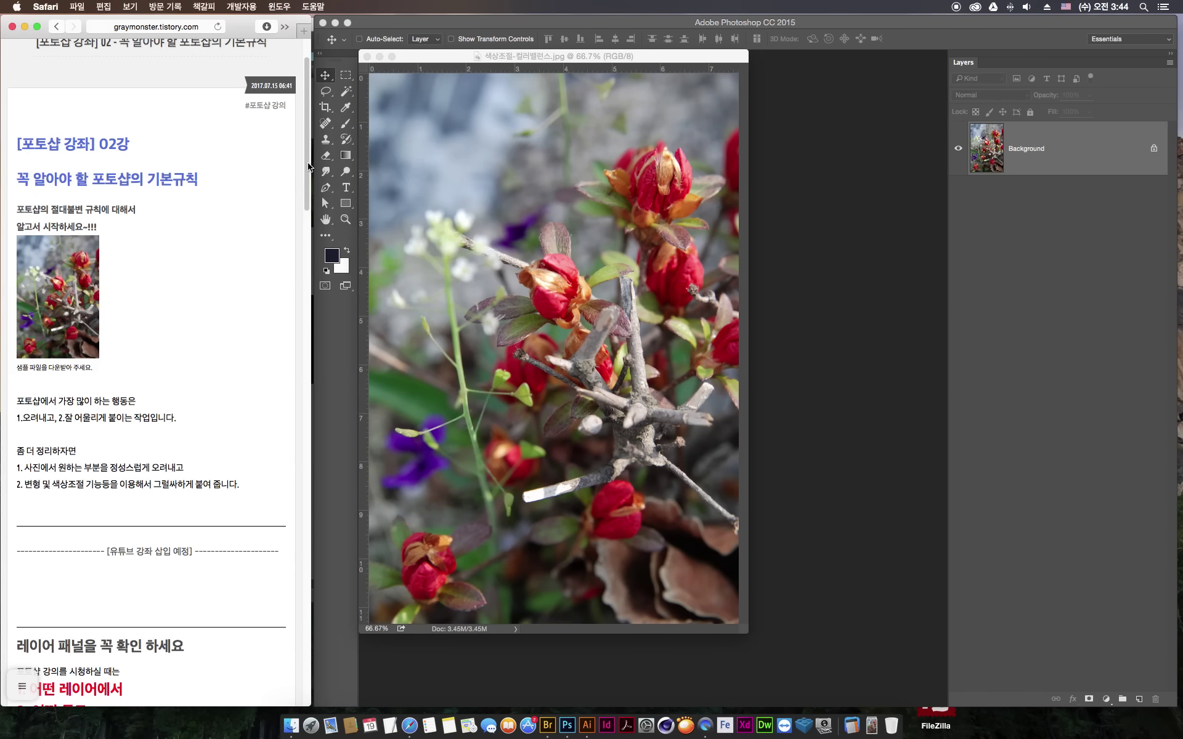
- Highlight the tutorial's points about which layer, tool and command are used
scroll(308, 228, "down", 5)
scroll(312, 259, "down", 3)
scroll(319, 281, "down", 3)
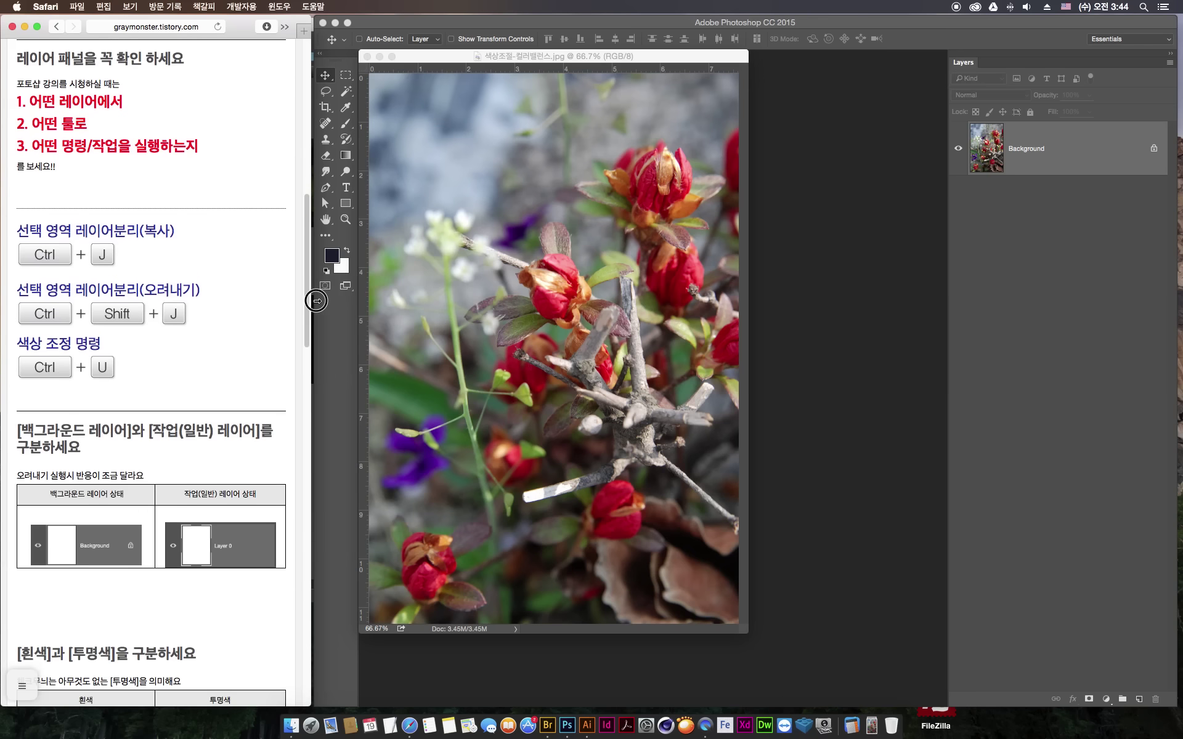
scroll(315, 298, "up", 1)
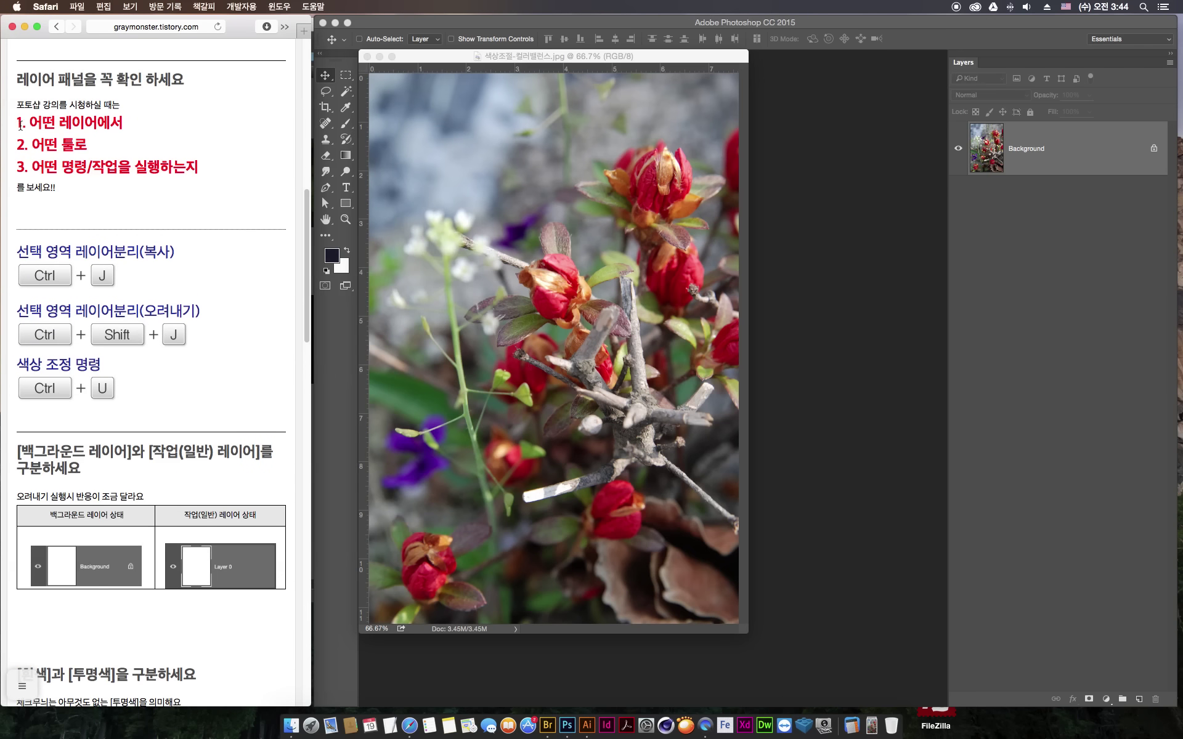
left_click_drag(23, 123, 125, 123)
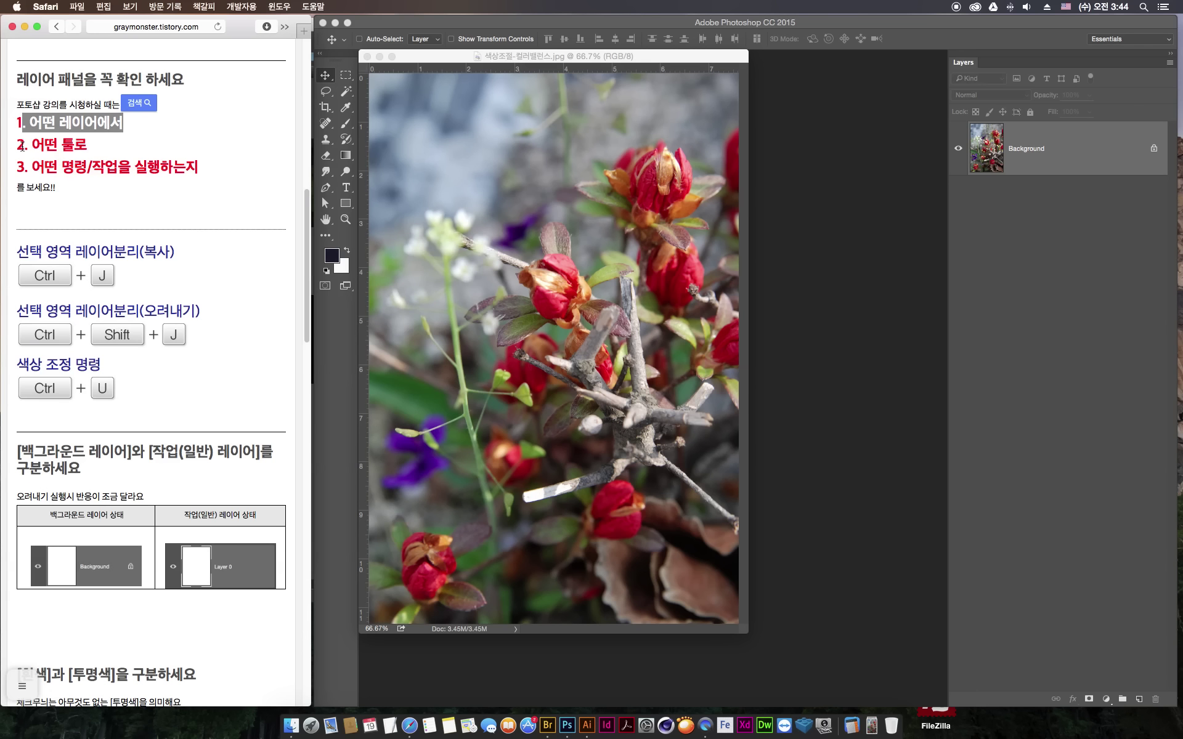
left_click_drag(23, 146, 87, 145)
left_click_drag(17, 168, 203, 166)
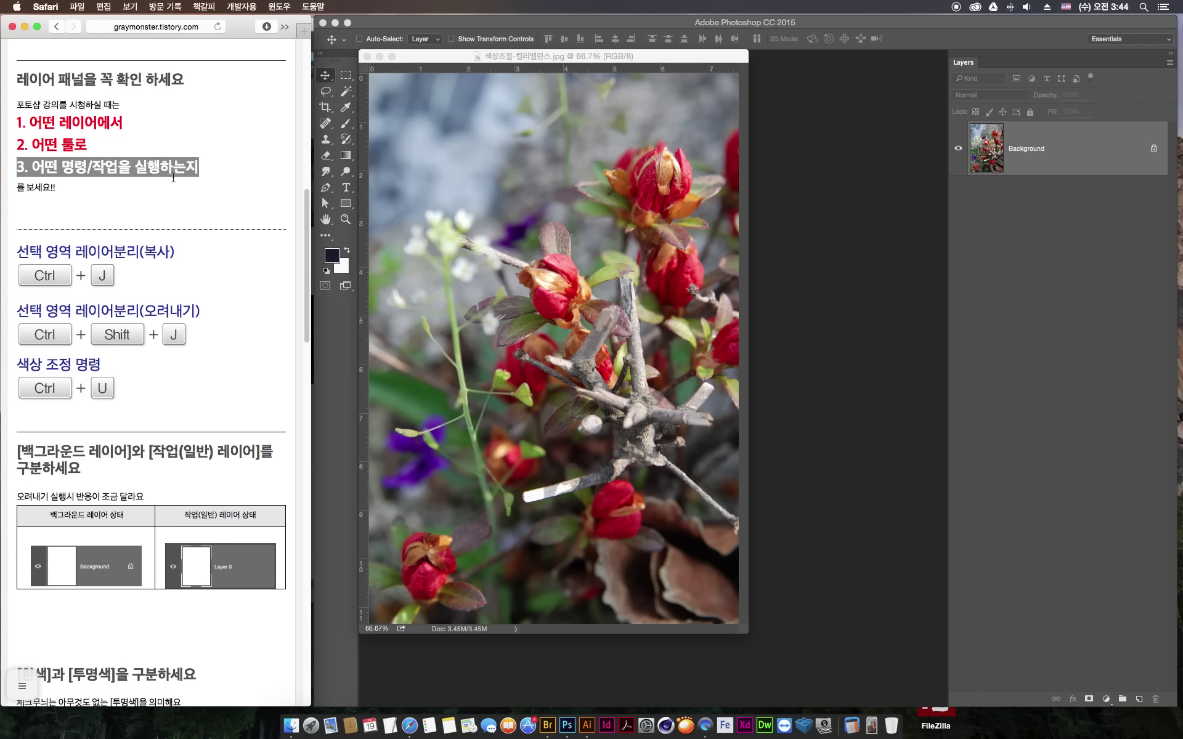
left_click(103, 192)
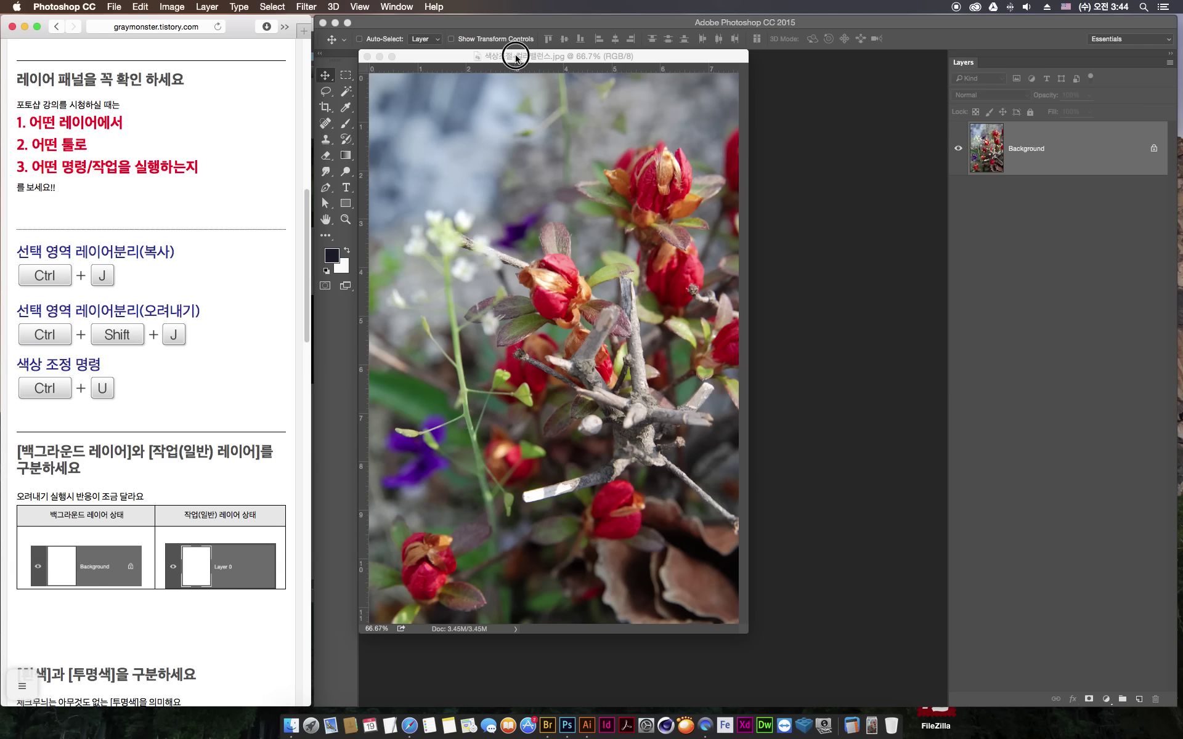
left_click_drag(520, 56, 529, 66)
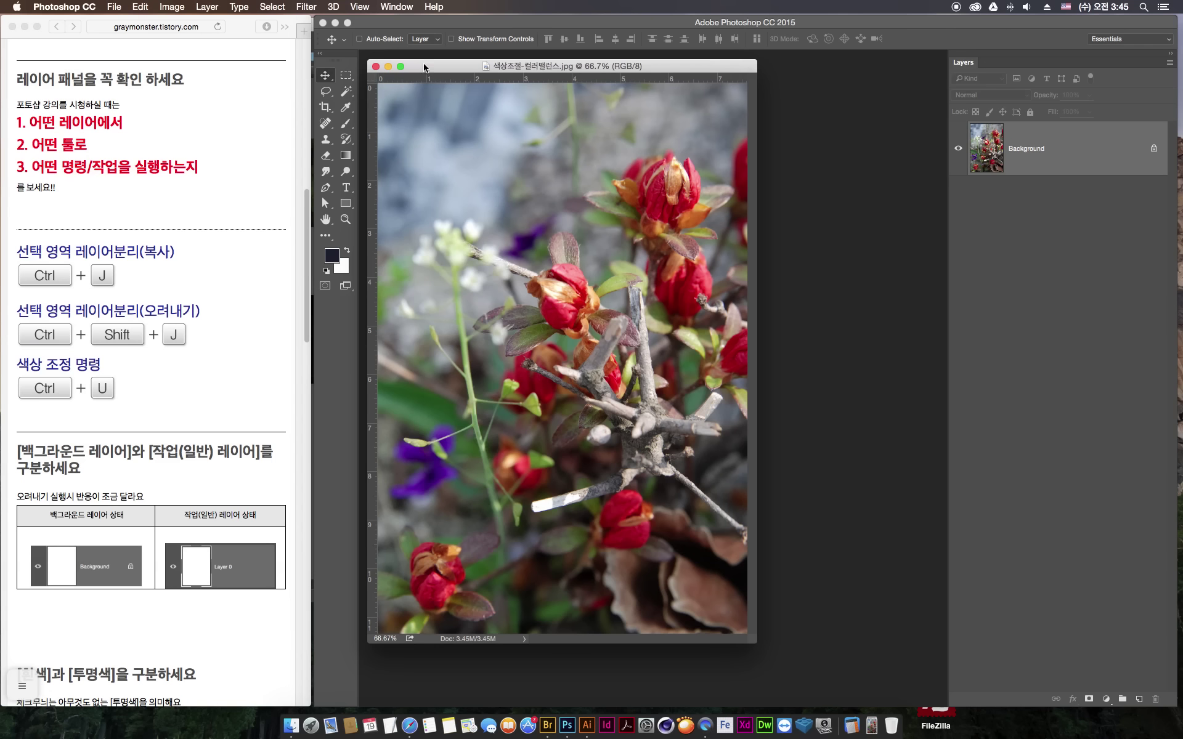
- Scroll the tutorial to the layer section, then select the Rectangular Marquee Tool
left_click(309, 210)
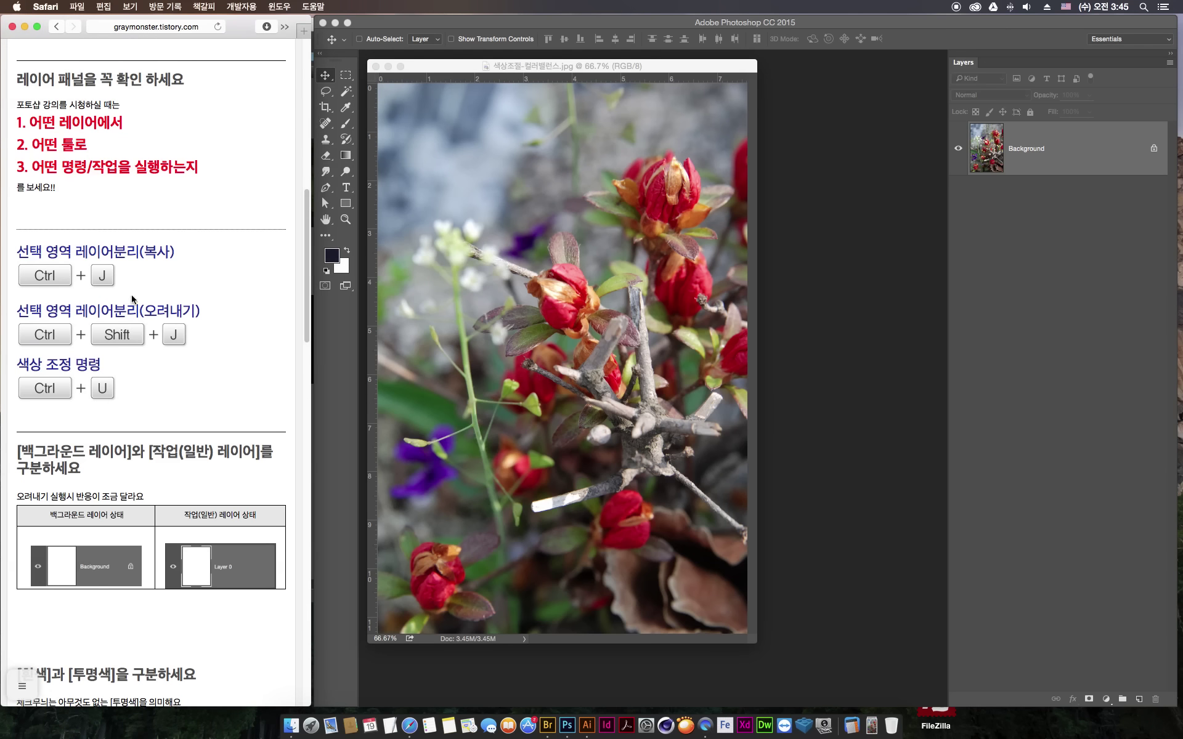
left_click(307, 239)
scroll(308, 241, "down", 1)
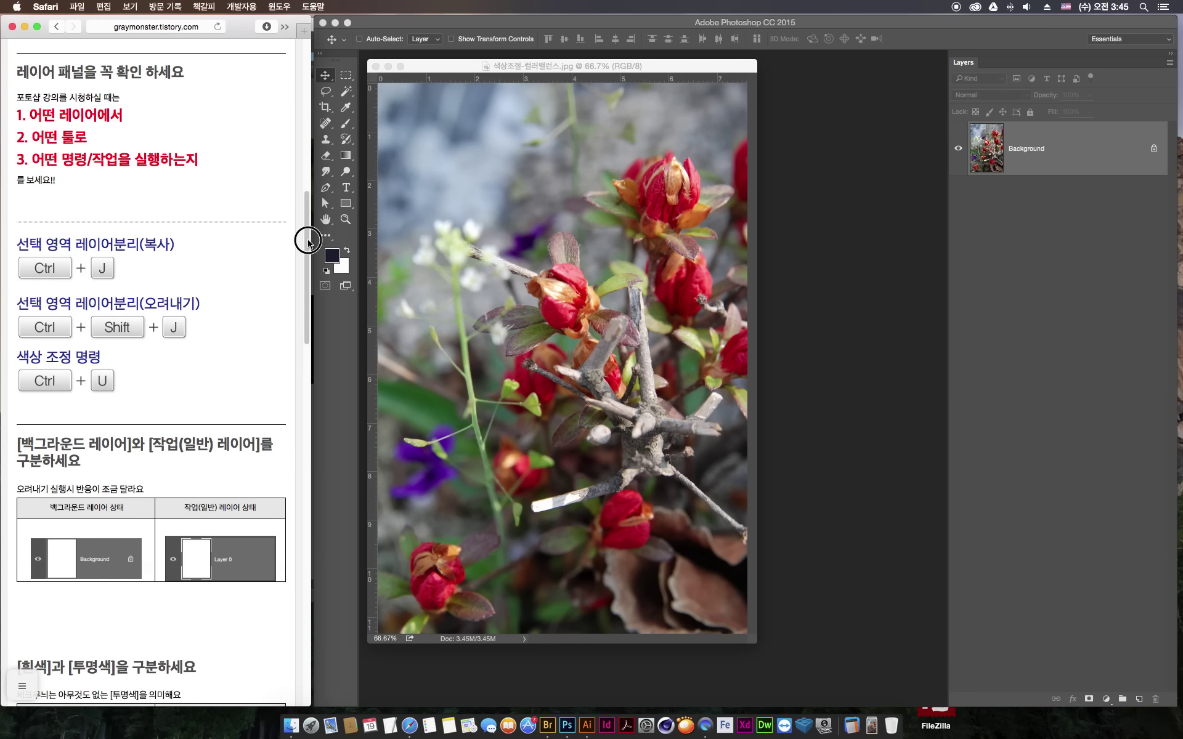
scroll(309, 243, "down", 2)
scroll(308, 253, "down", 10)
scroll(311, 256, "up", 2)
scroll(317, 265, "up", 7)
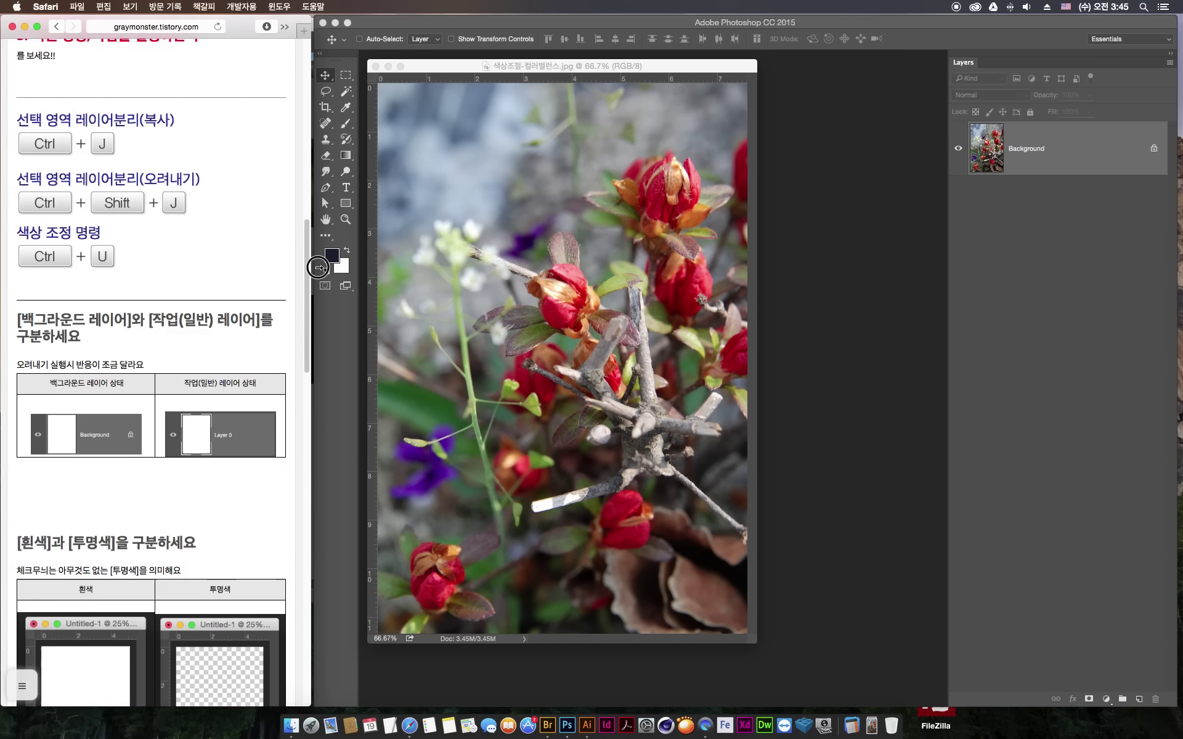
left_click_drag(318, 267, 306, 237)
left_click_drag(445, 66, 449, 65)
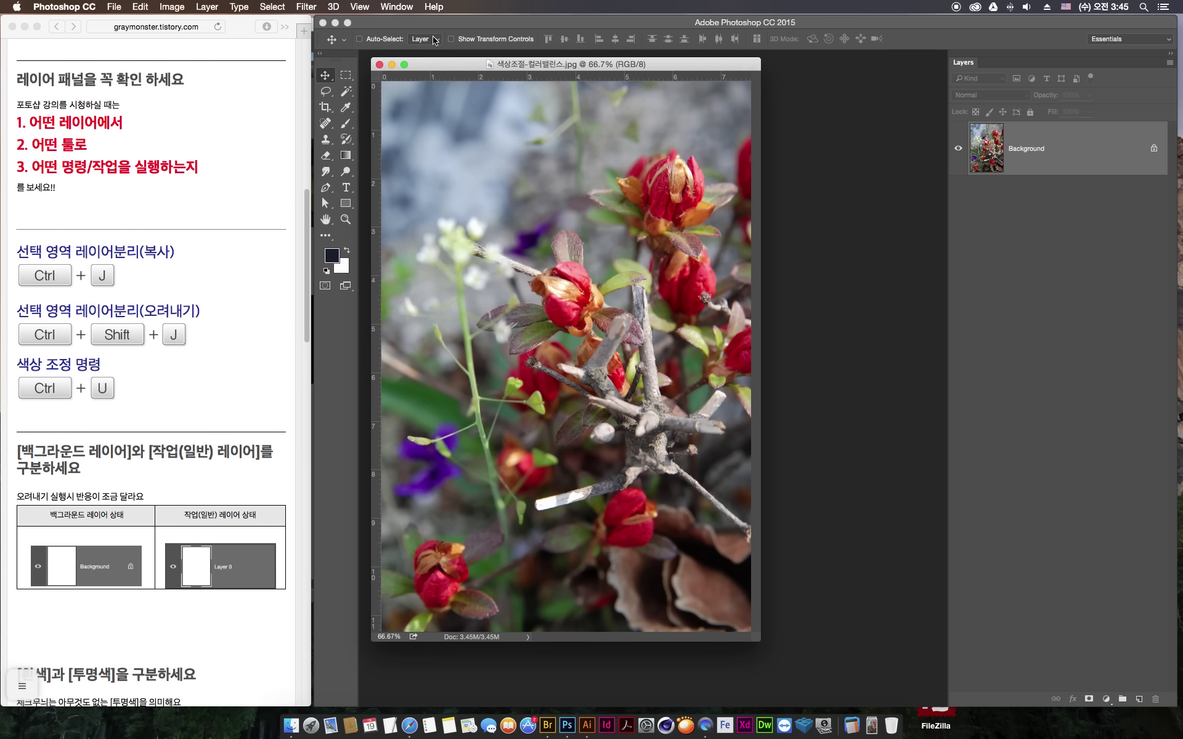
left_click(348, 79)
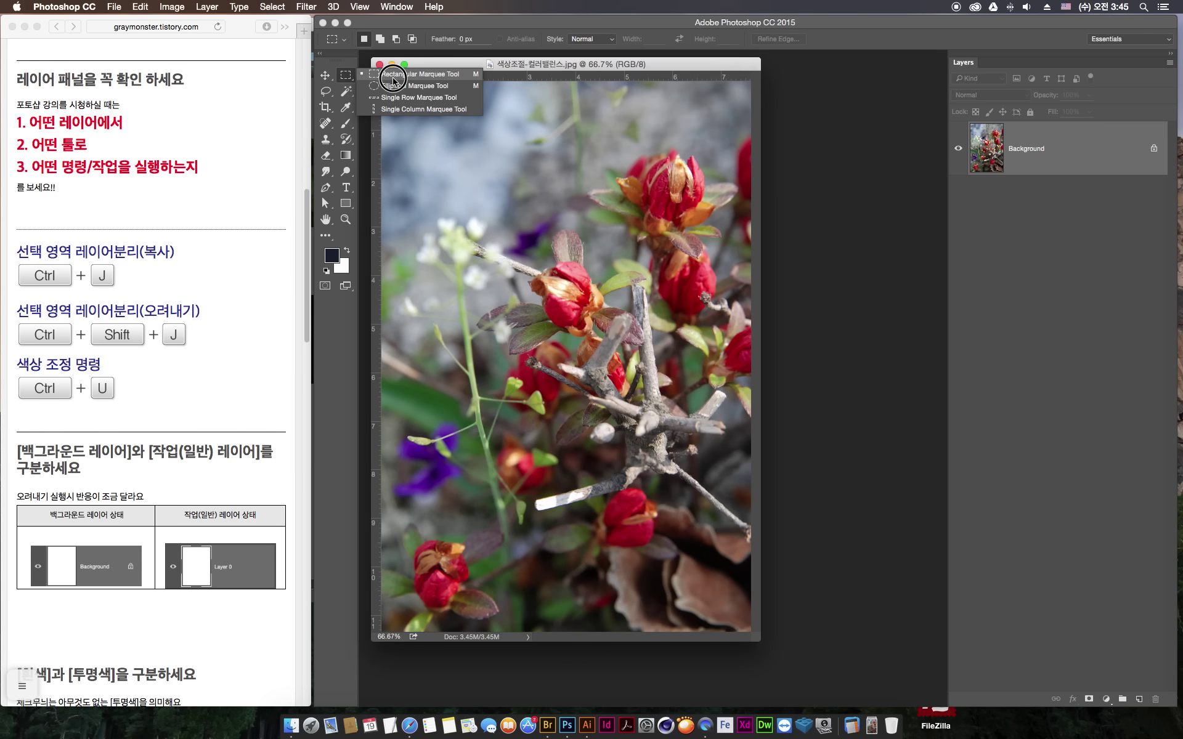
- Draw a Normal-style rectangular selection around the red bud left of centre
left_click(393, 80)
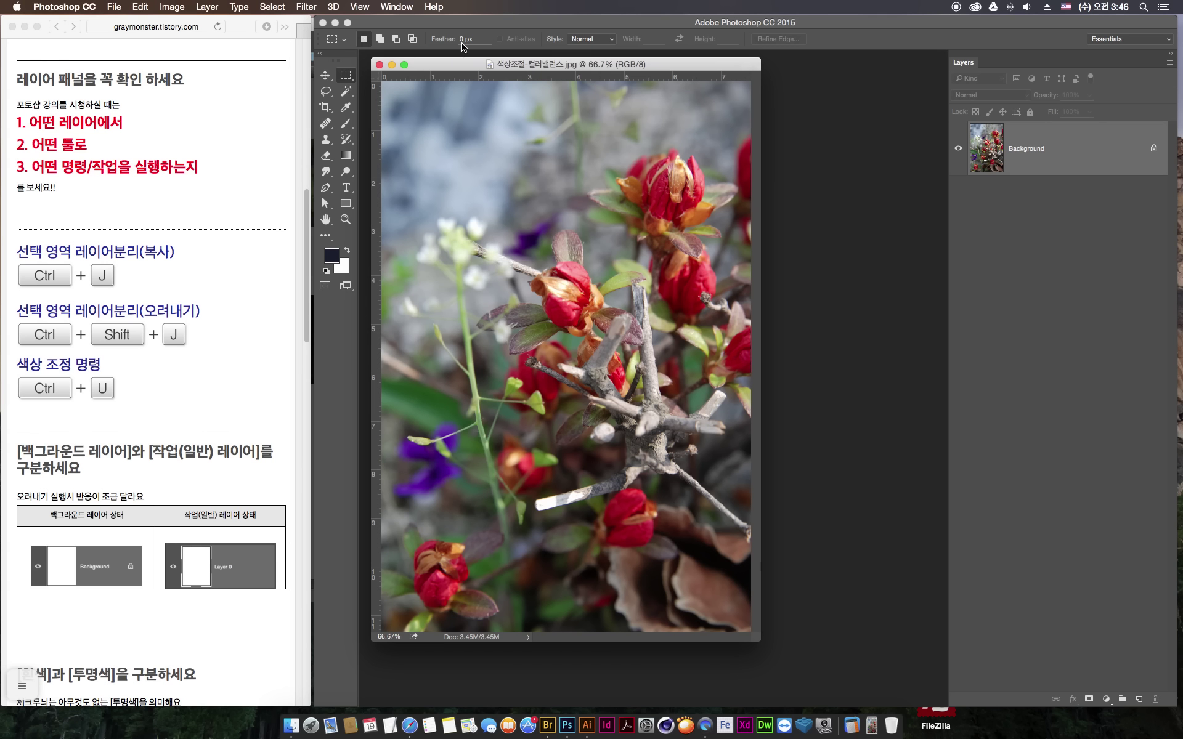
left_click(602, 39)
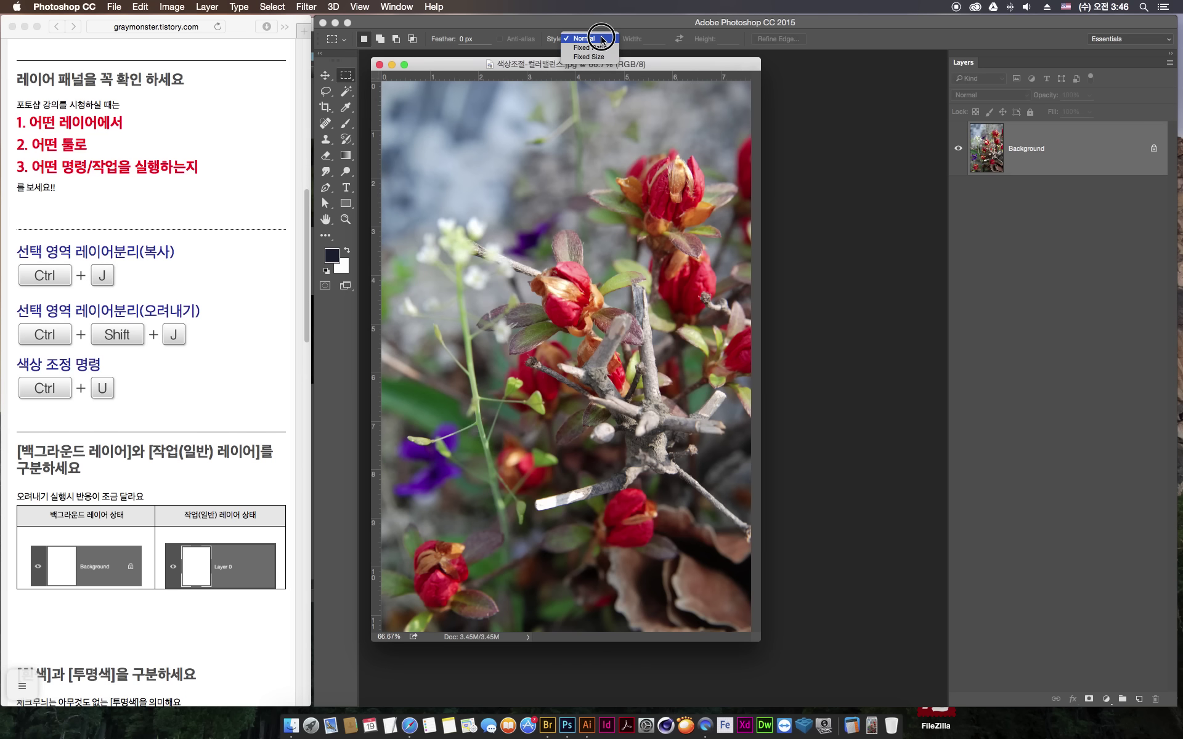
left_click(603, 39)
left_click(603, 39)
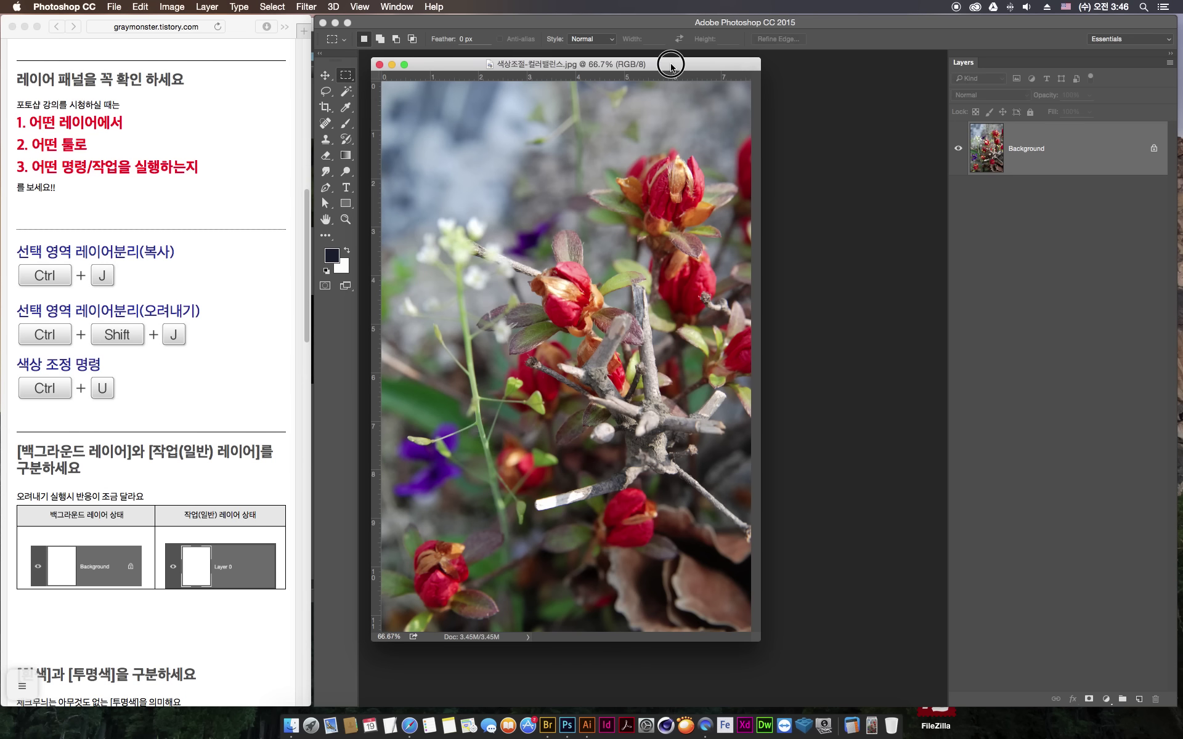
left_click_drag(671, 66, 673, 65)
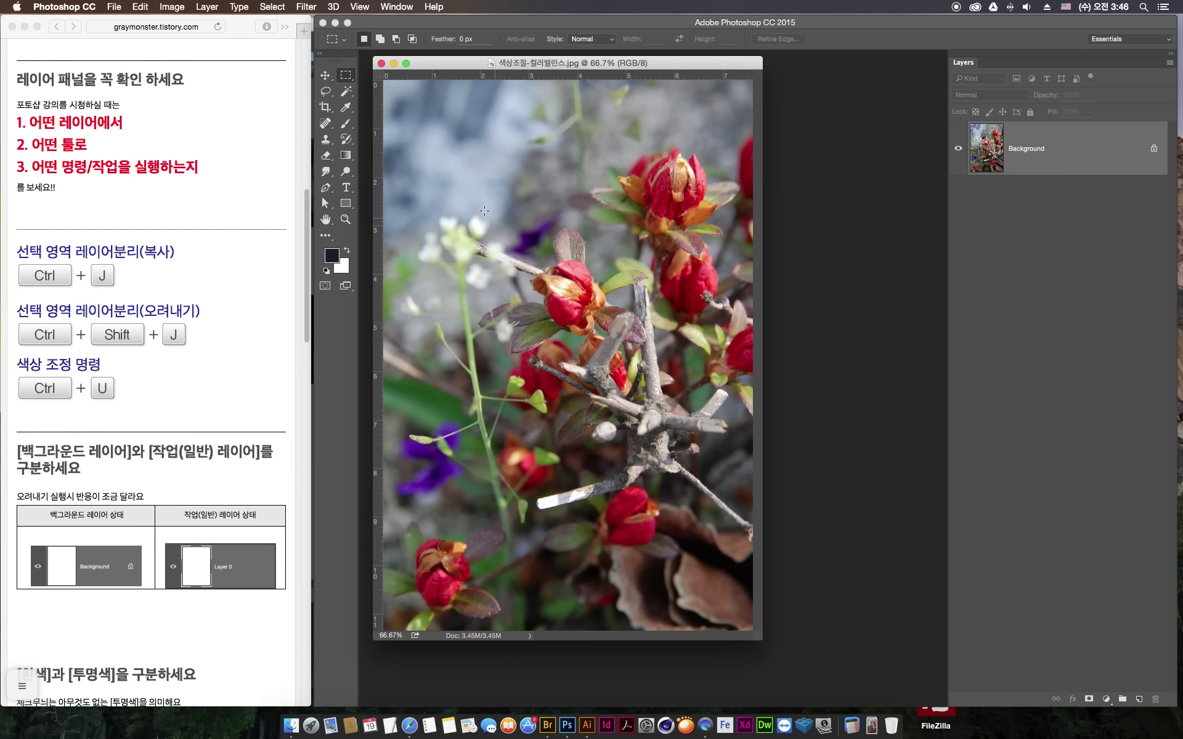
left_click_drag(482, 203, 629, 393)
- Preview a blue-purple hue shift in Hue/Saturation, then cancel it
key("super+u")
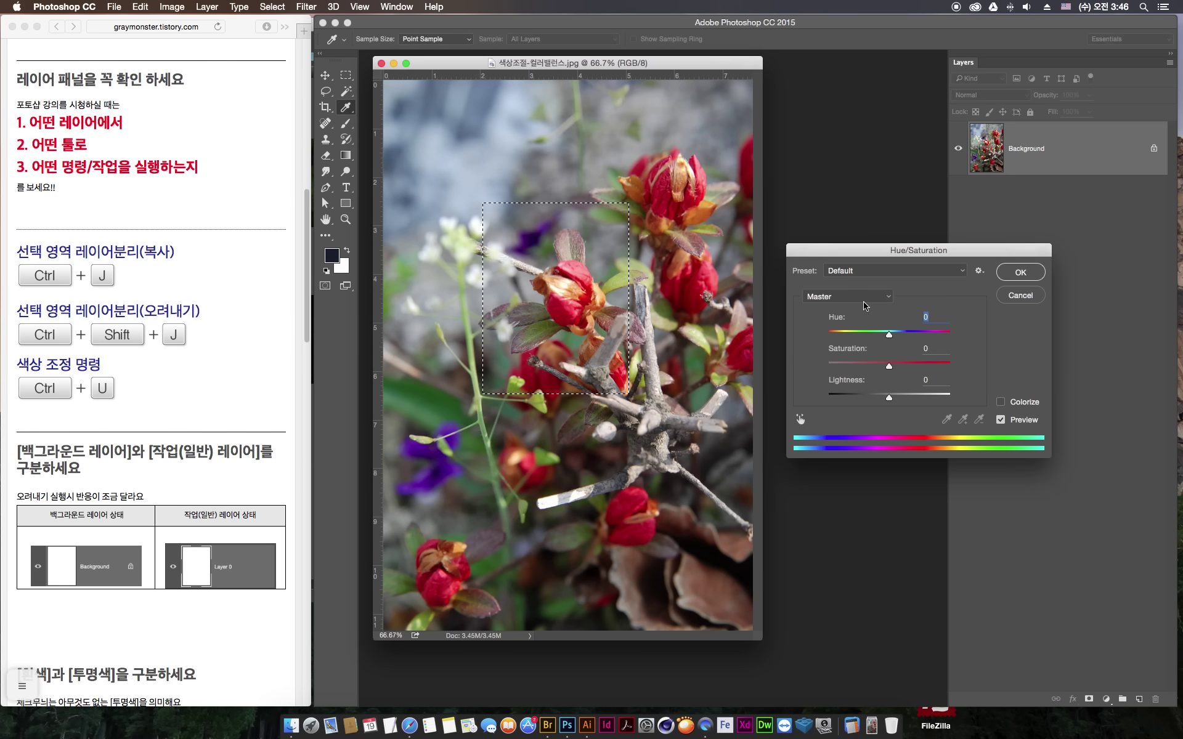
left_click_drag(854, 250, 848, 240)
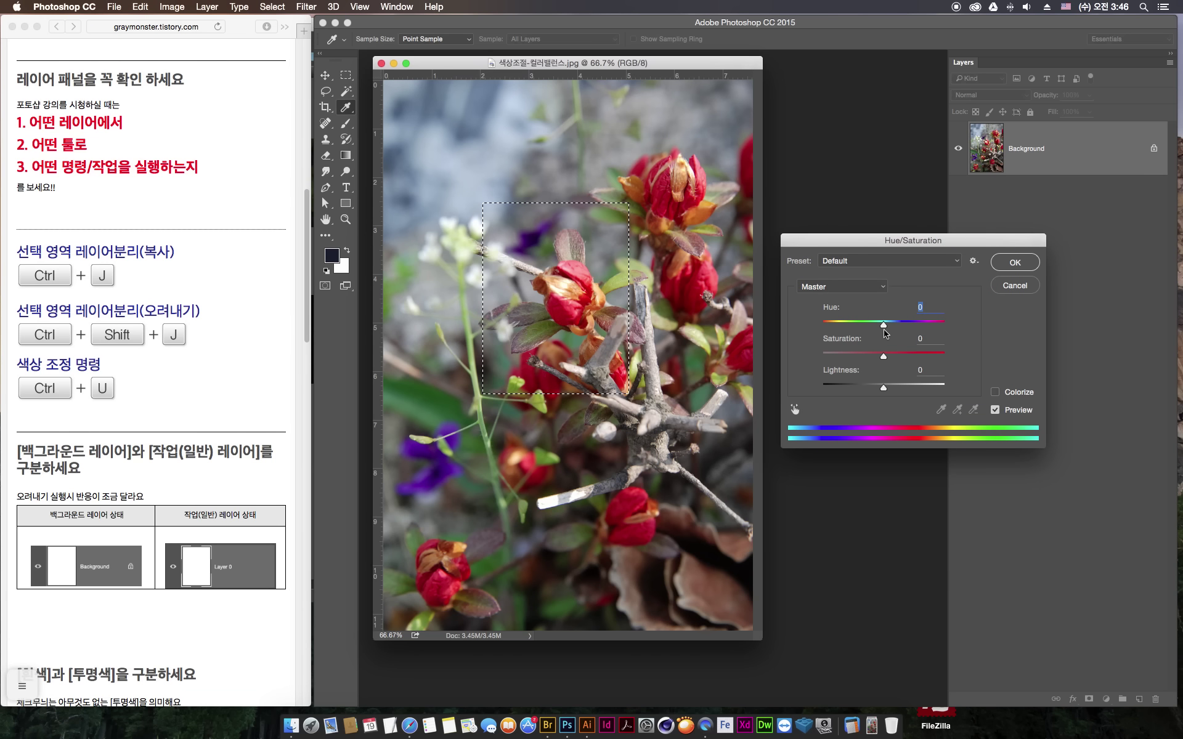
mouse_move(885, 329)
left_mouse_down()
mouse_move(854, 325)
mouse_move(920, 329)
left_mouse_up()
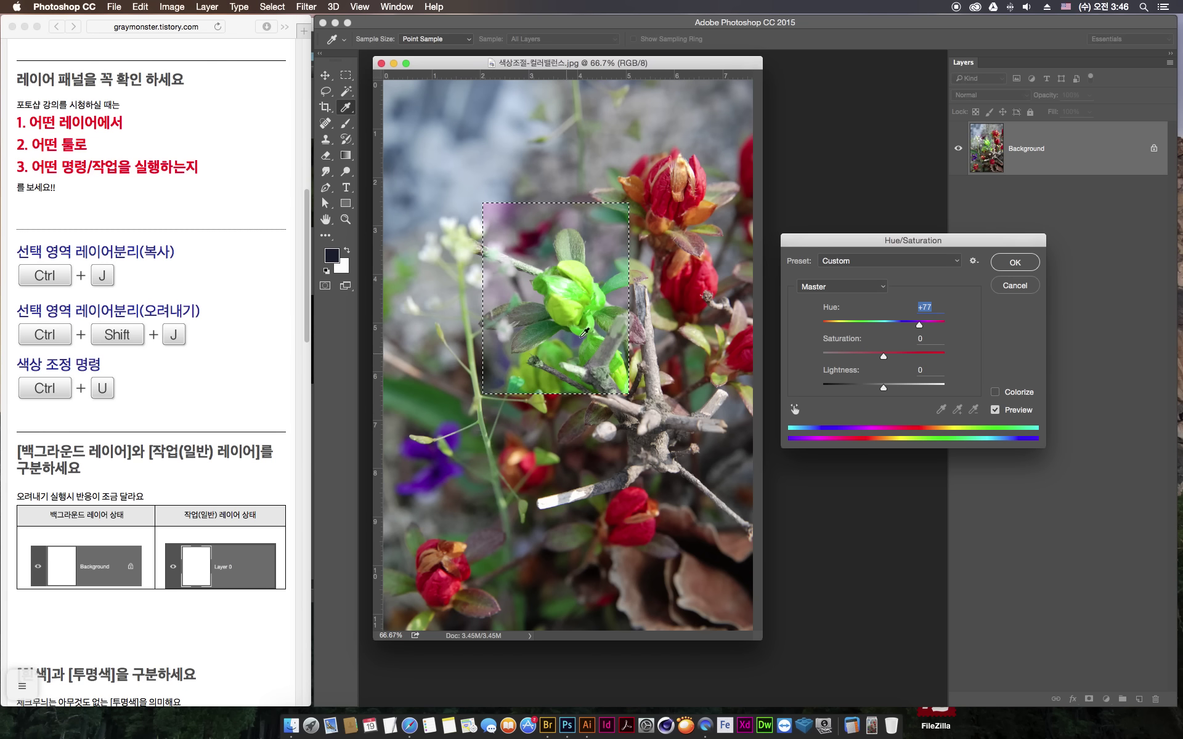
left_click(1013, 286)
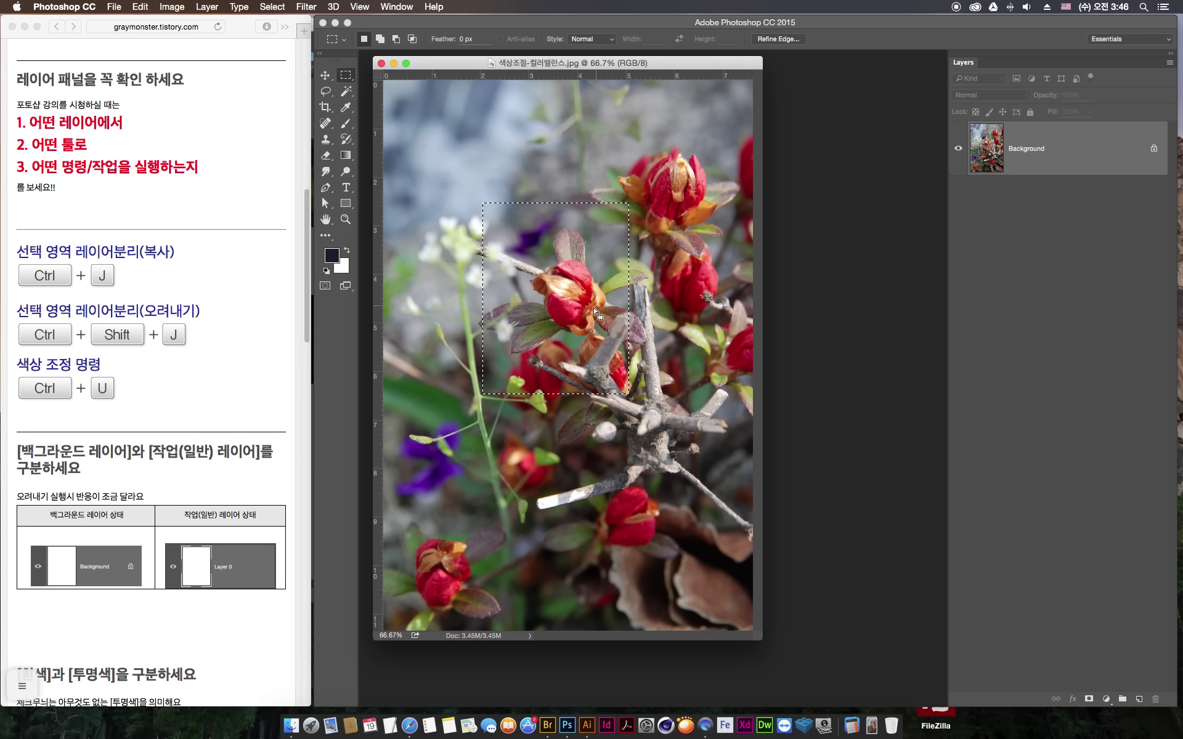
- Deselect the old selection and draw a tighter rectangle around the central red bud
left_click(274, 7)
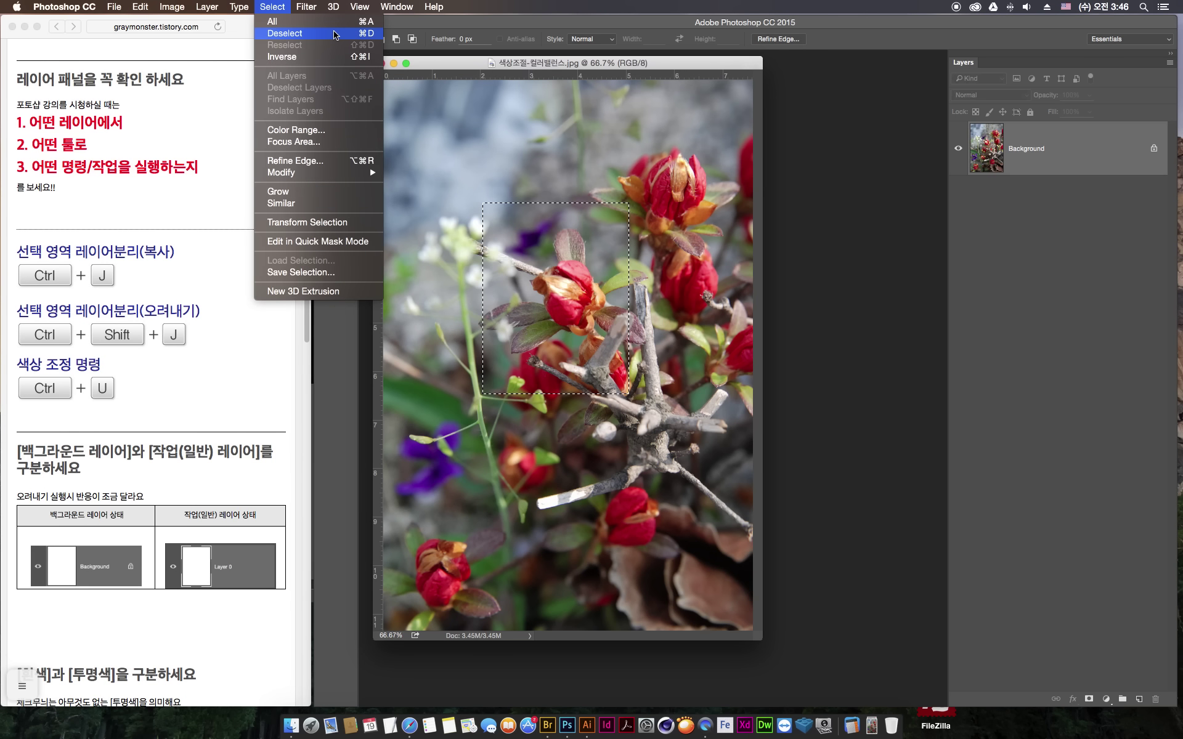
left_click(462, 63)
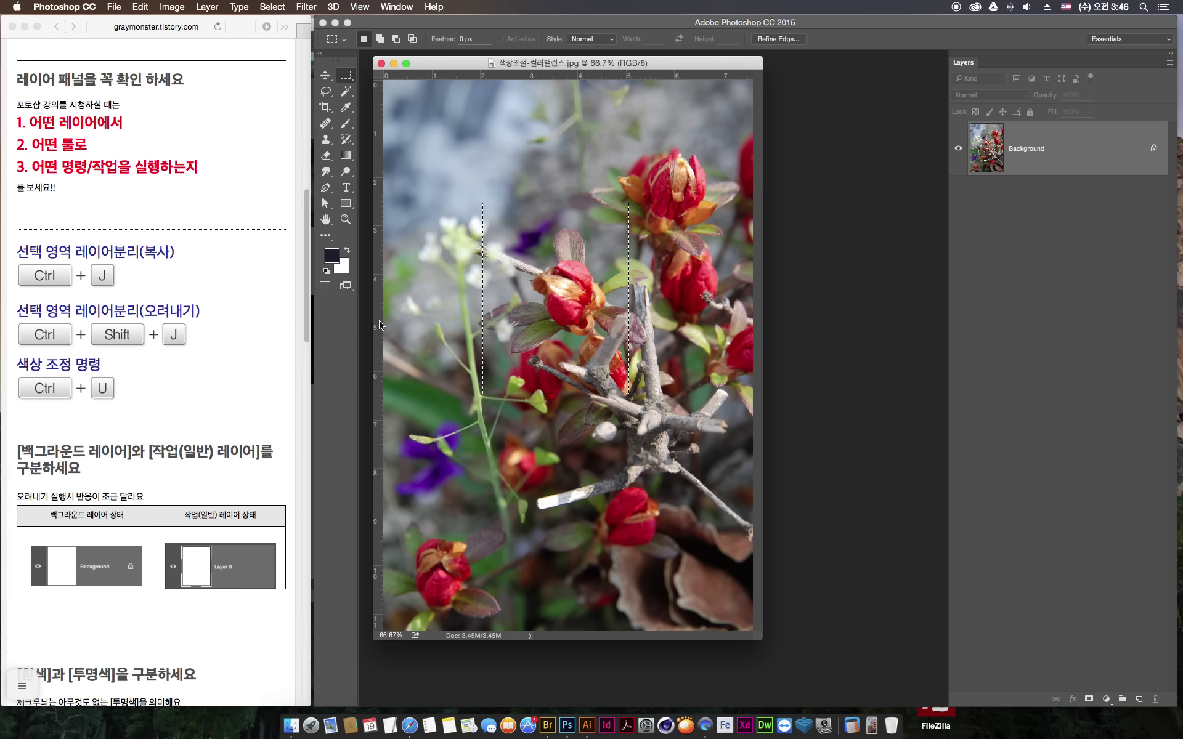
left_click(425, 397)
left_click_drag(512, 235, 614, 360)
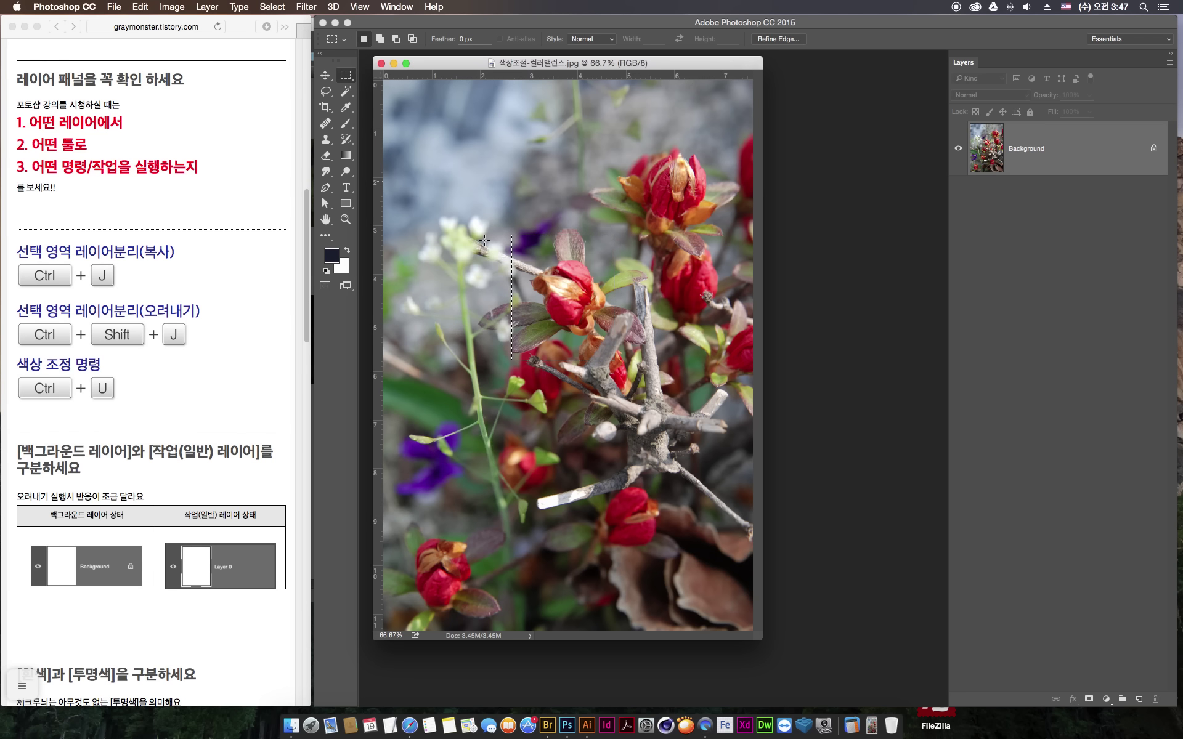
left_click(207, 7)
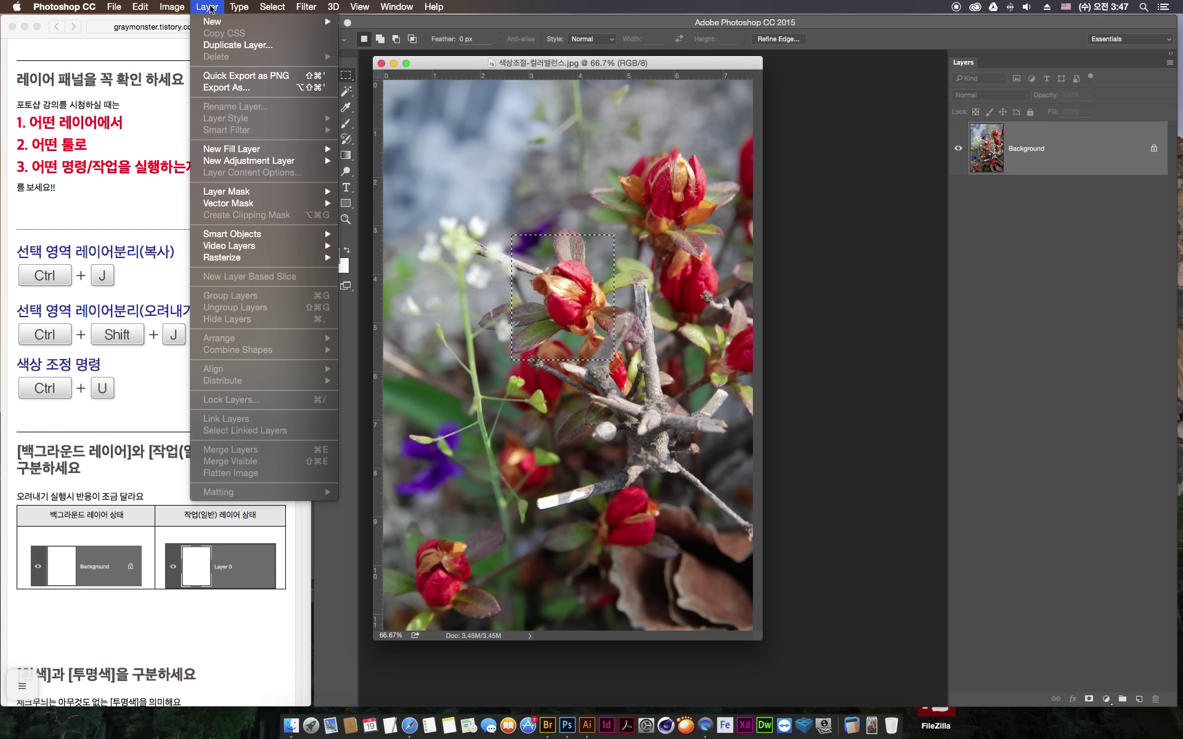
mouse_move(221, 21)
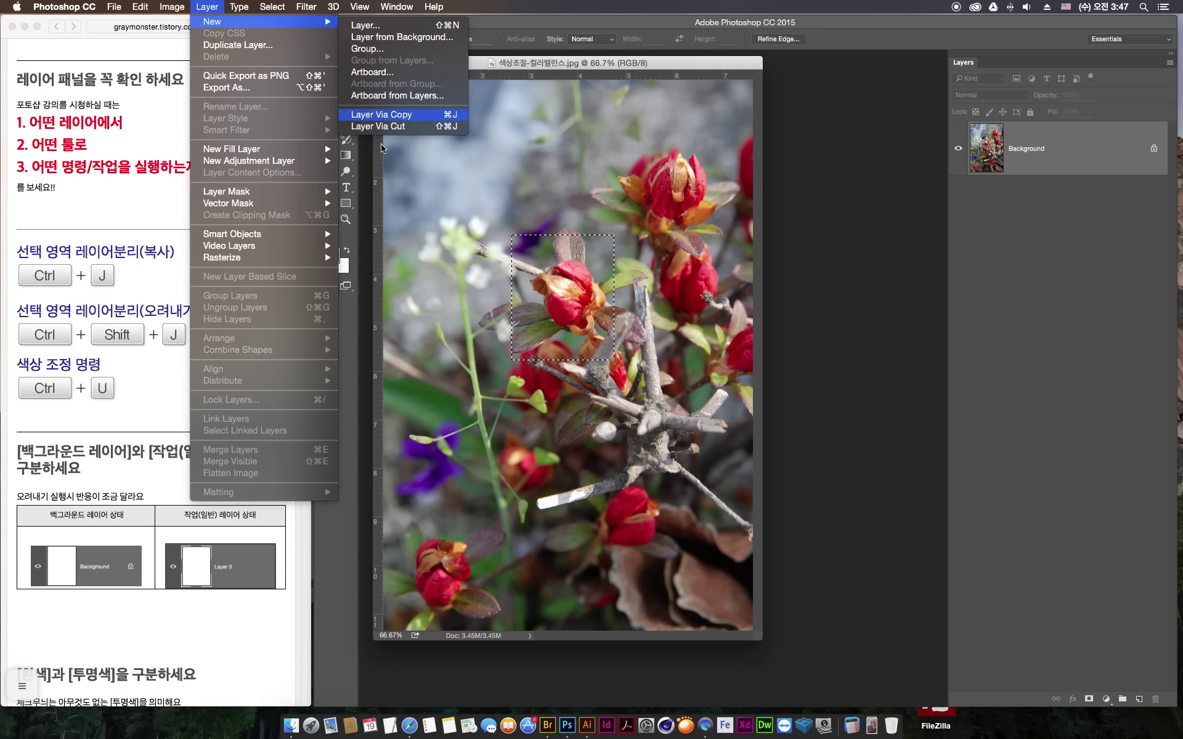
- Copy the bud onto a new Layer 1 with Layer Via Copy and drag it with the Move tool
left_click(392, 117)
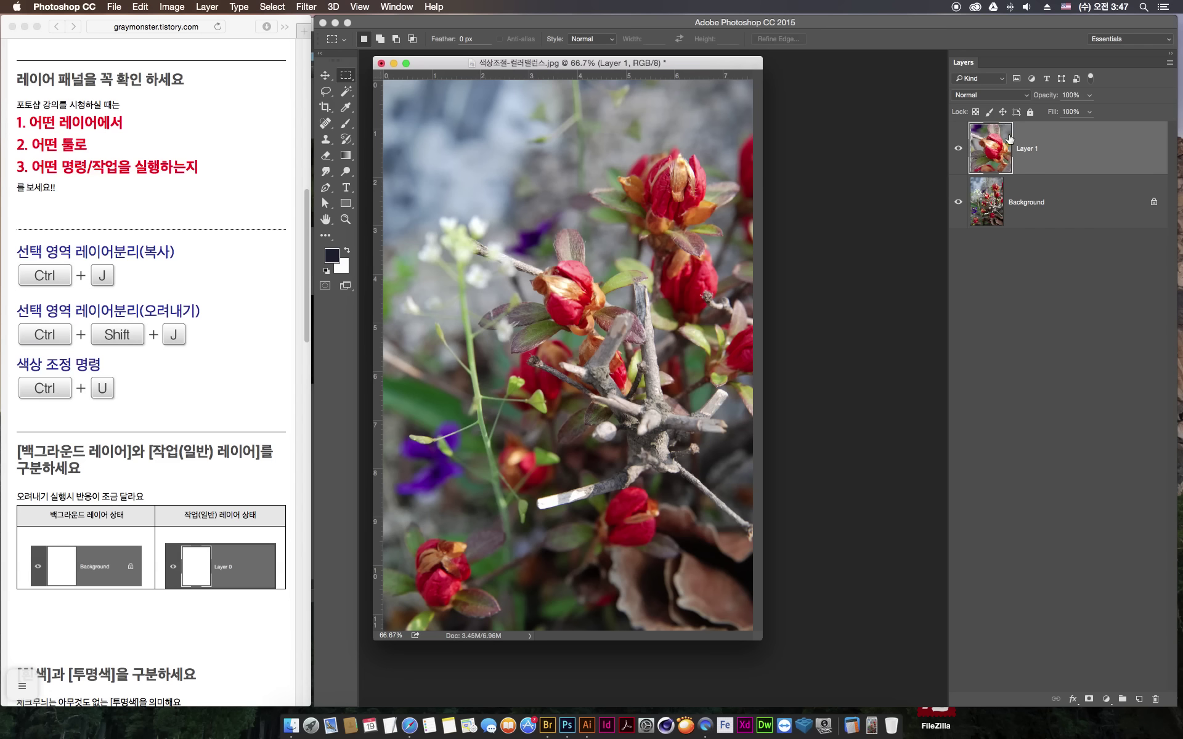
left_click(326, 77)
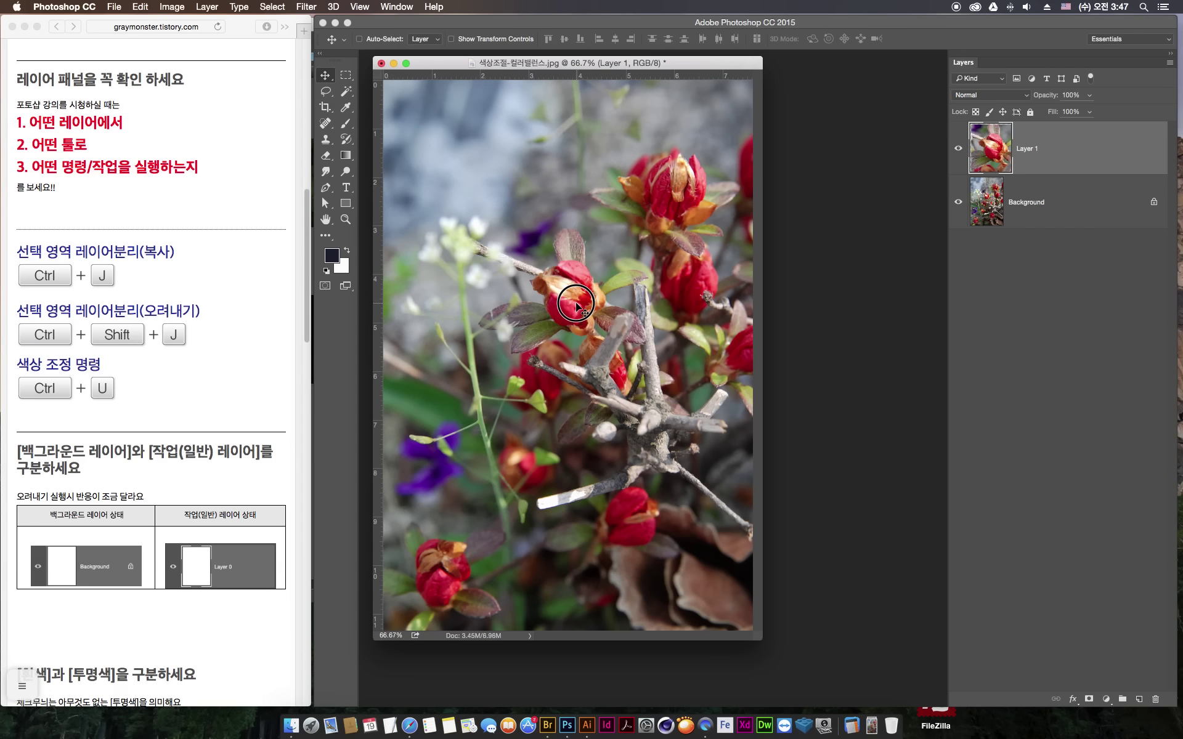
mouse_move(577, 305)
left_mouse_down()
mouse_move(665, 240)
mouse_move(538, 311)
left_mouse_up()
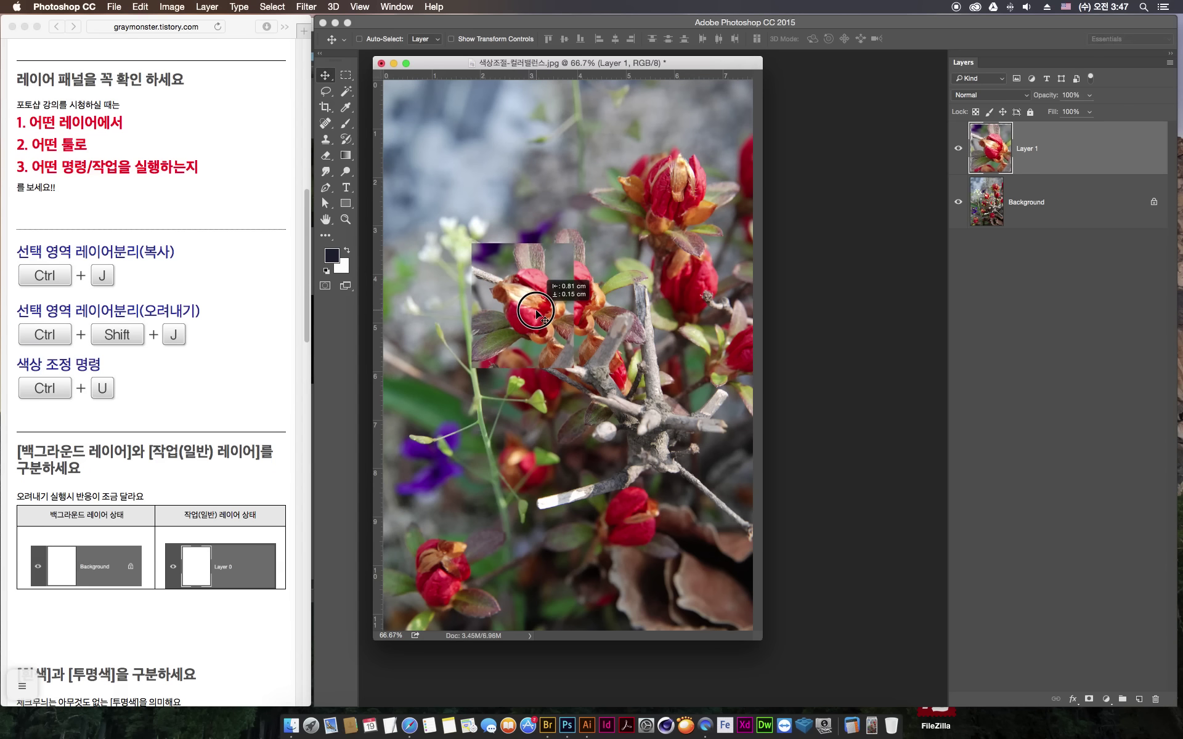
left_click_drag(537, 312, 534, 314)
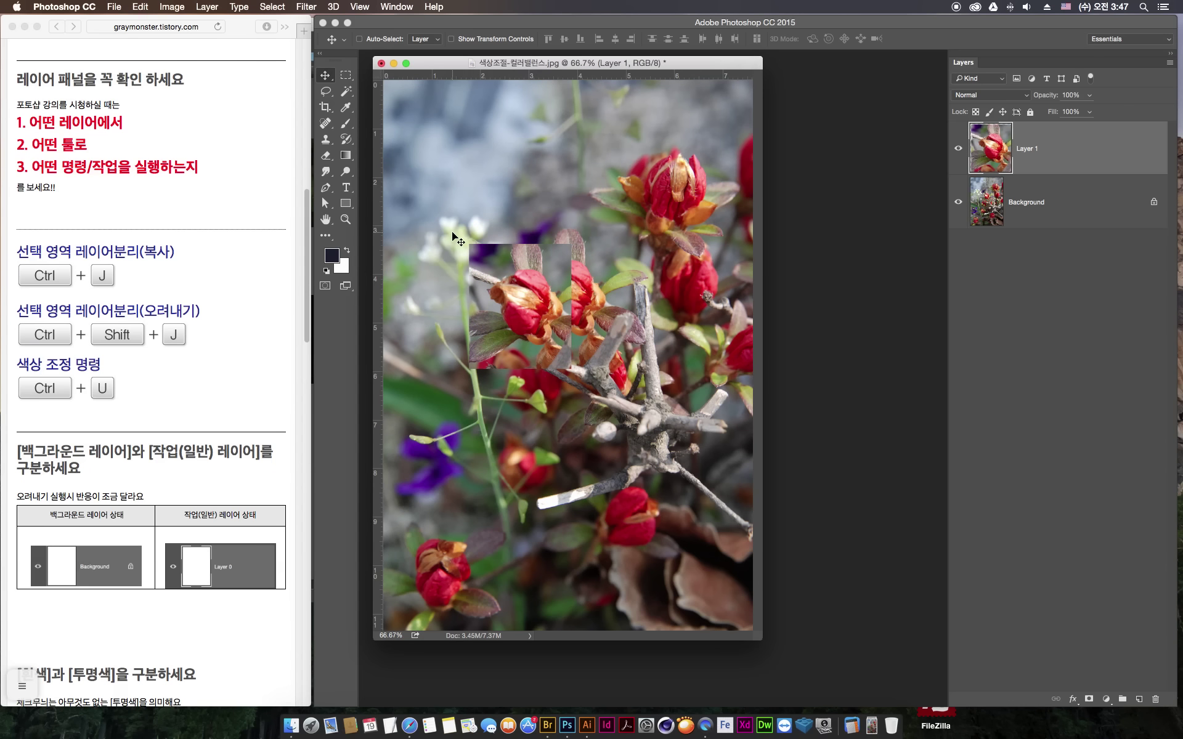
left_click_drag(453, 235, 493, 227)
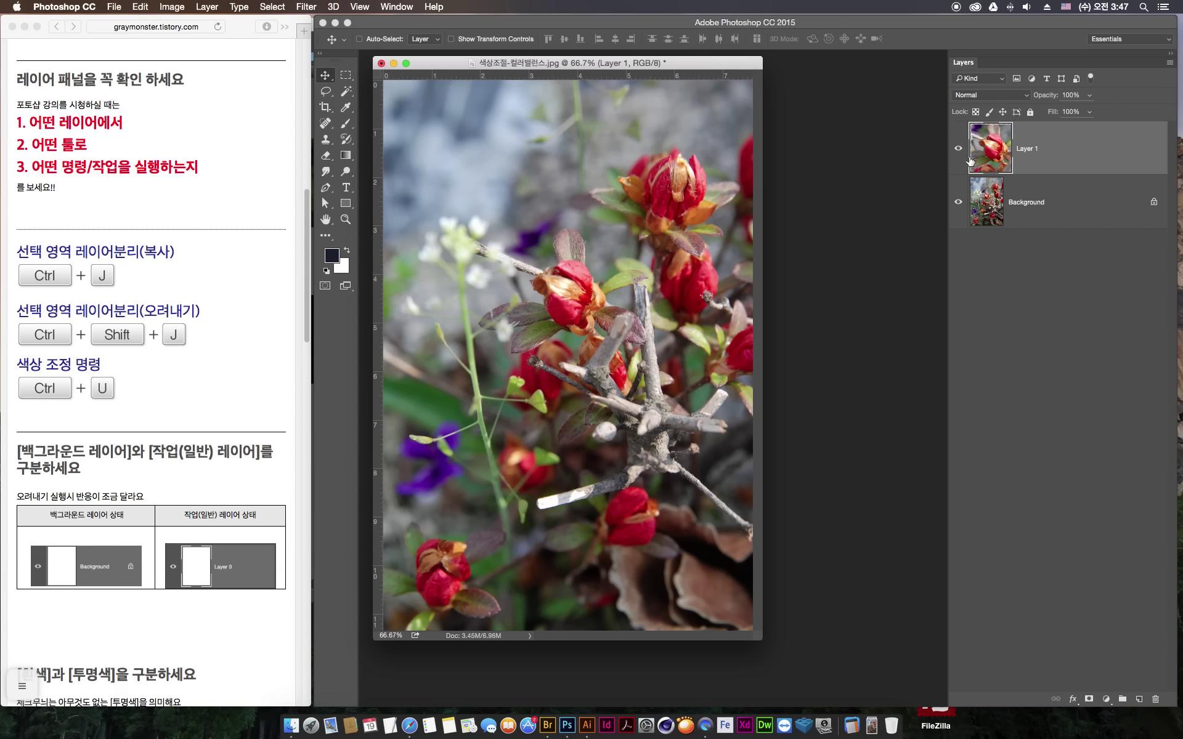
left_click(958, 202)
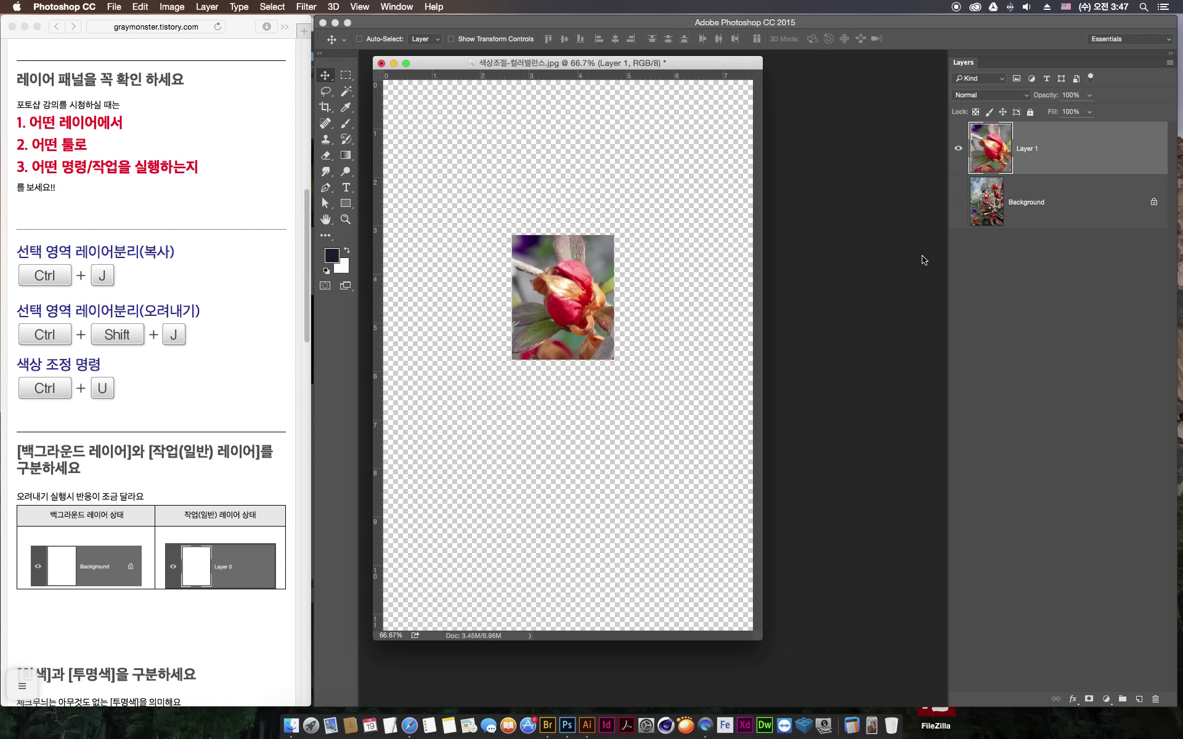
left_click(958, 202)
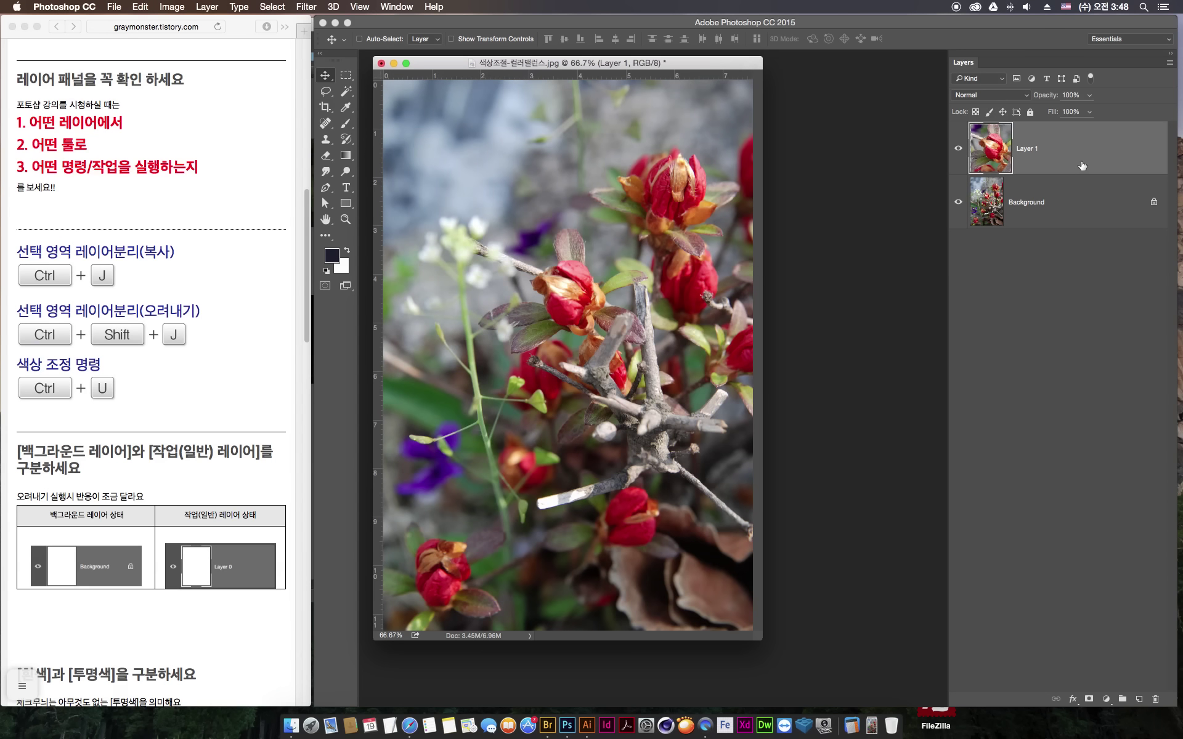
key("super")
key("super+u")
left_click_drag(856, 238, 858, 268)
mouse_move(885, 349)
left_mouse_down()
mouse_move(957, 363)
mouse_move(805, 346)
left_mouse_up()
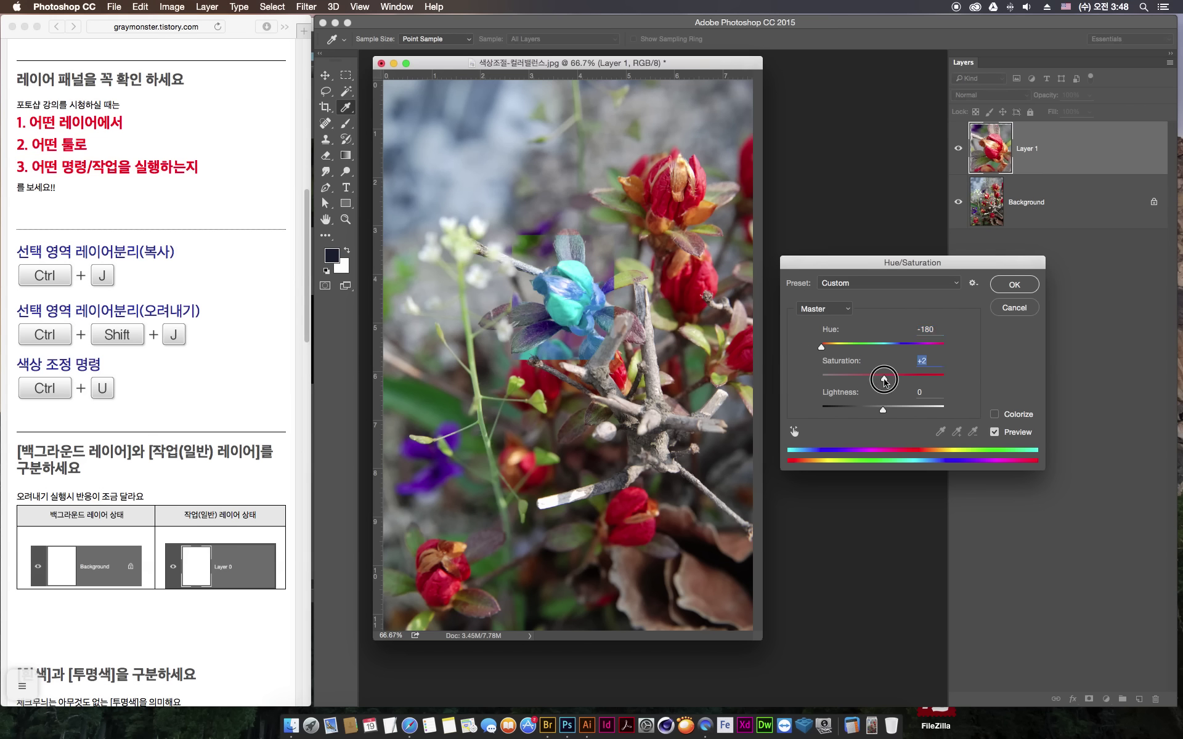
left_click_drag(889, 380, 809, 379)
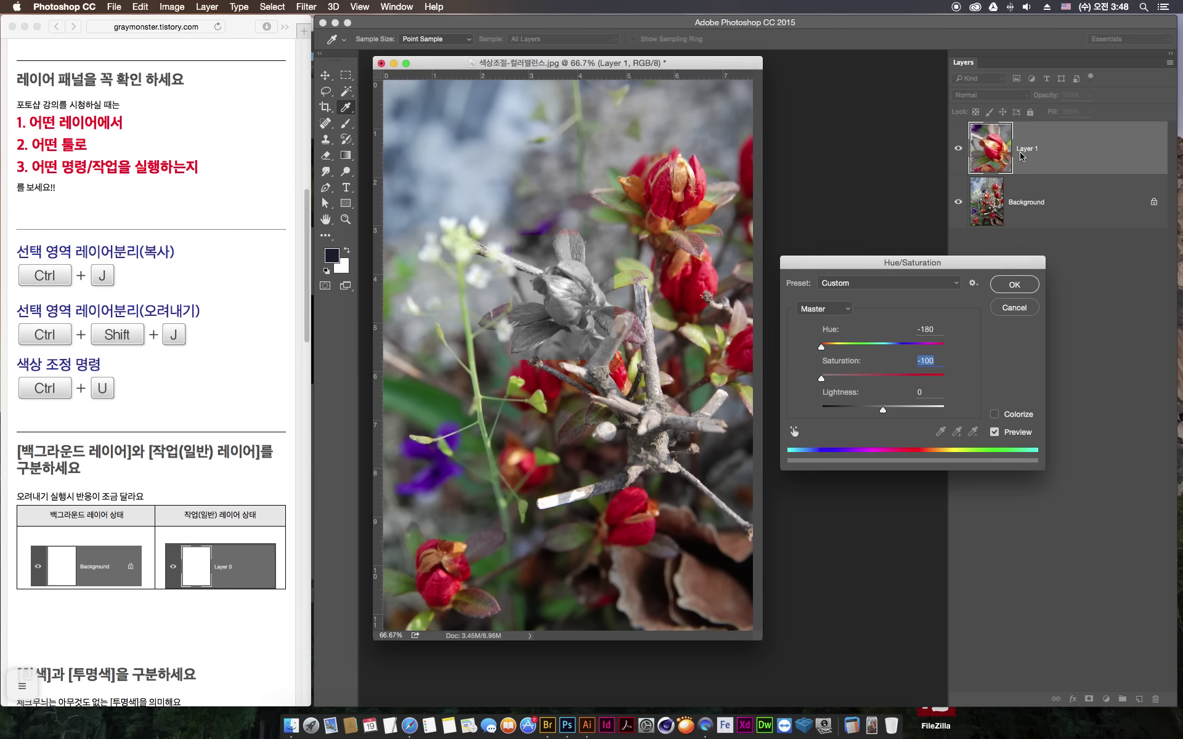
left_click(1013, 308)
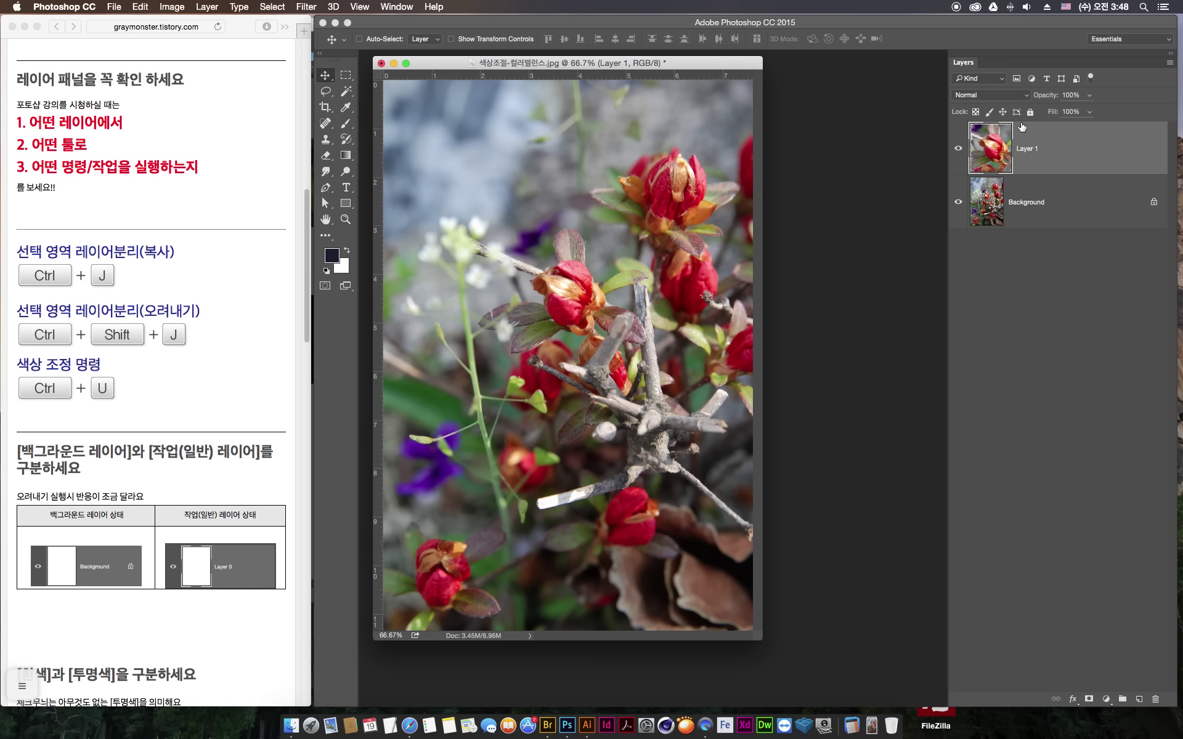
- Delete Layer 1 by dragging it to the Layers panel trash
left_click(1066, 211)
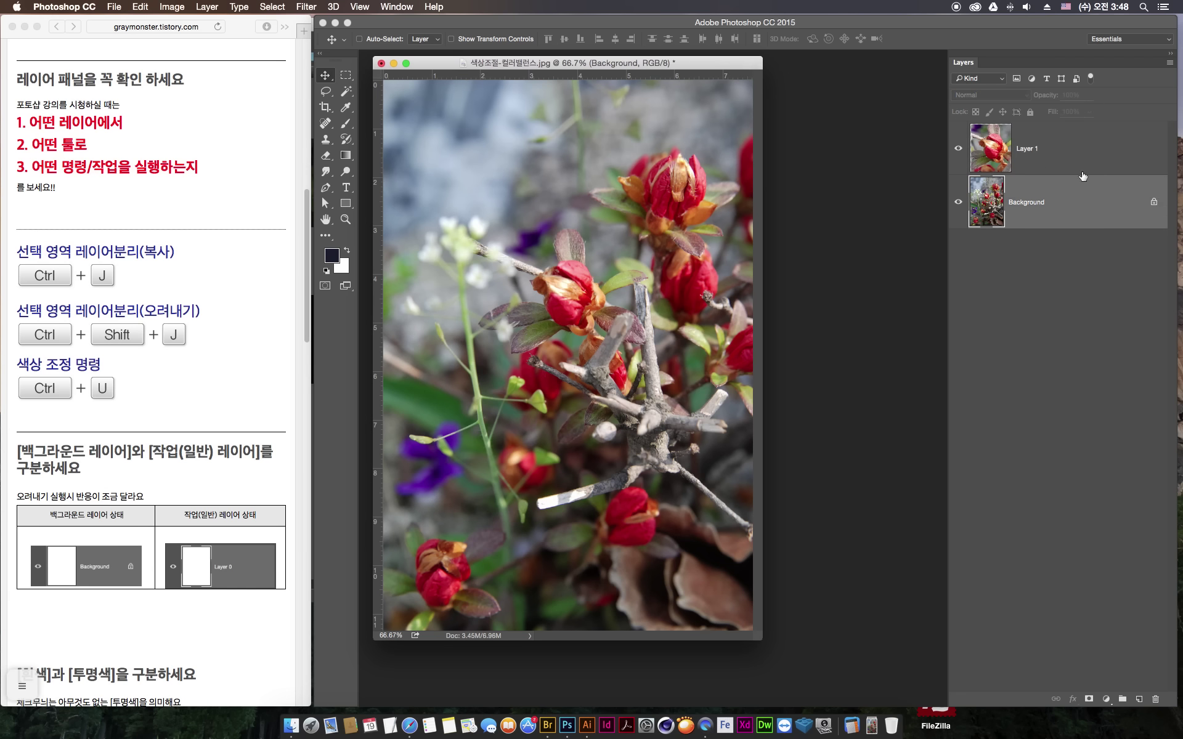
left_click(1092, 151)
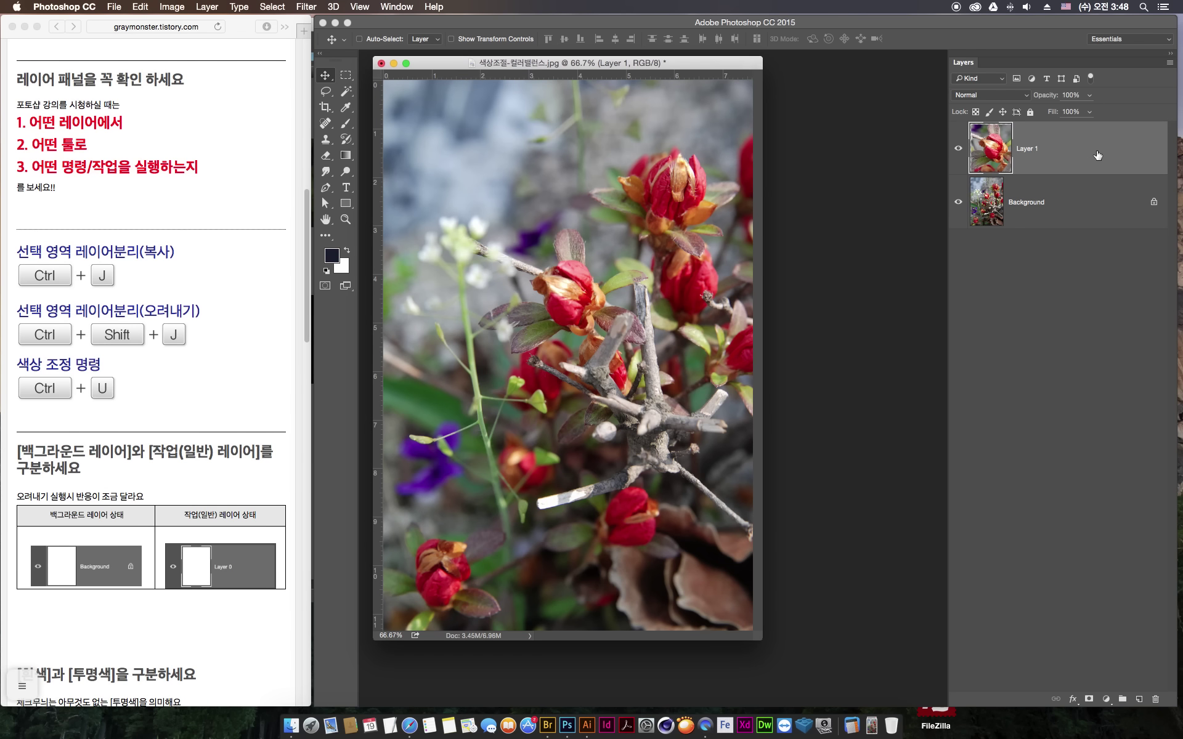
left_click_drag(1098, 155, 1143, 652)
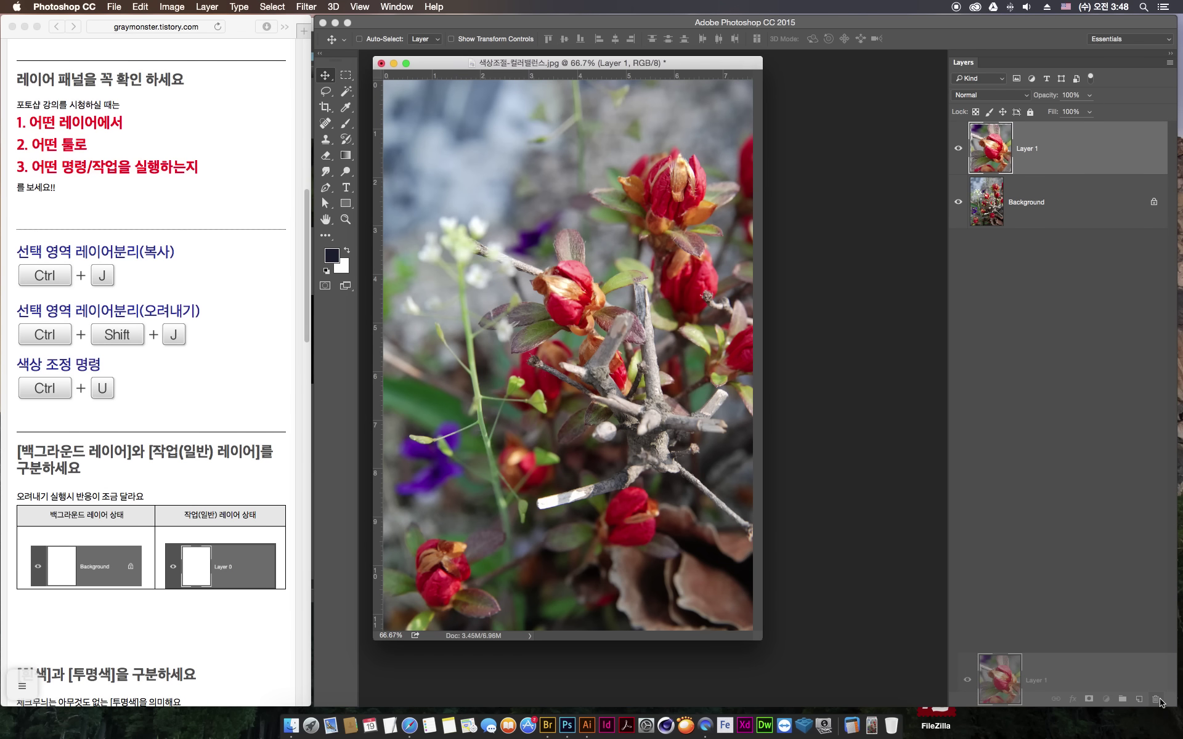
left_click_drag(1144, 652, 1157, 700)
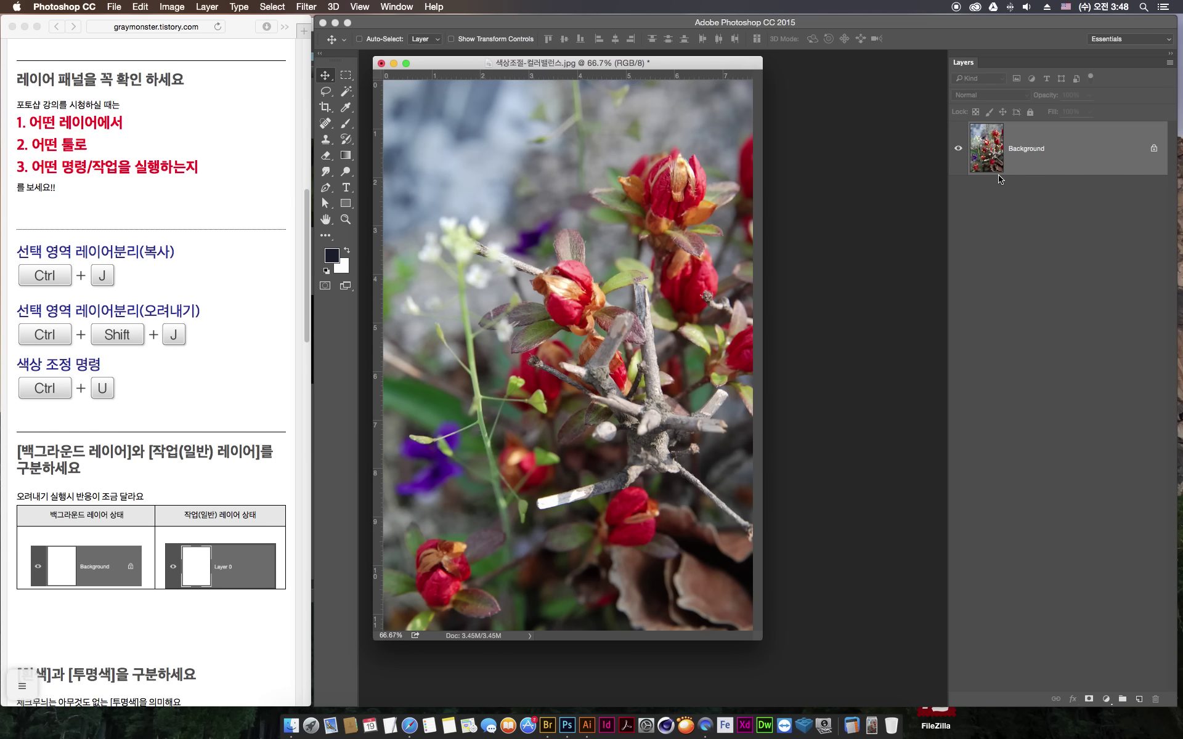
- Preview a hue shift and Saturation -100 on the whole photo, then cancel
key("ctrl+u")
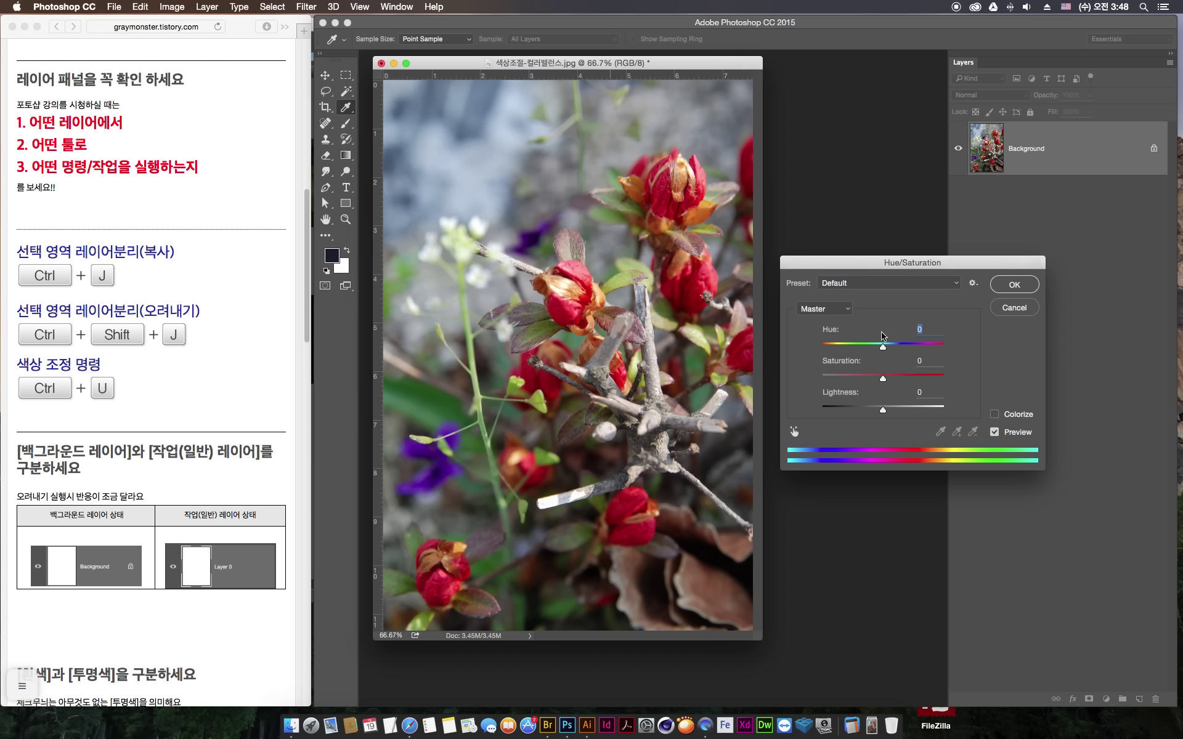
mouse_move(886, 356)
left_mouse_down()
mouse_move(942, 361)
mouse_move(837, 356)
mouse_move(940, 348)
left_mouse_up()
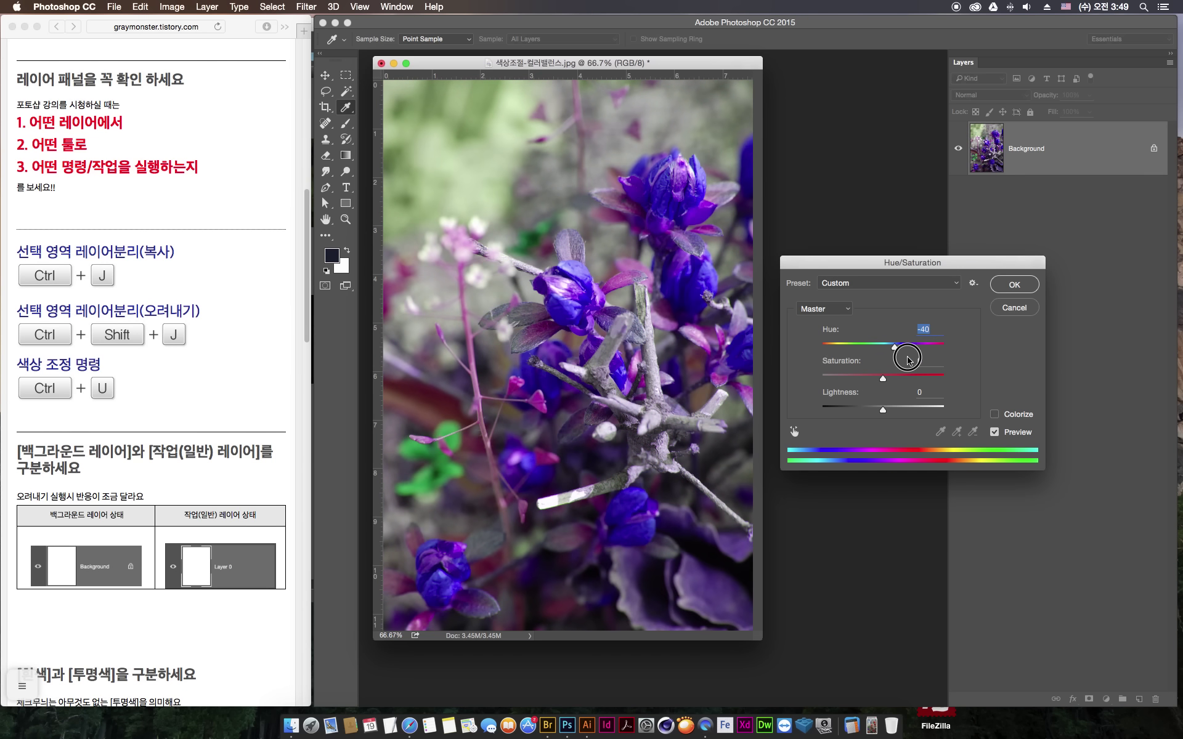
left_click_drag(884, 379, 804, 380)
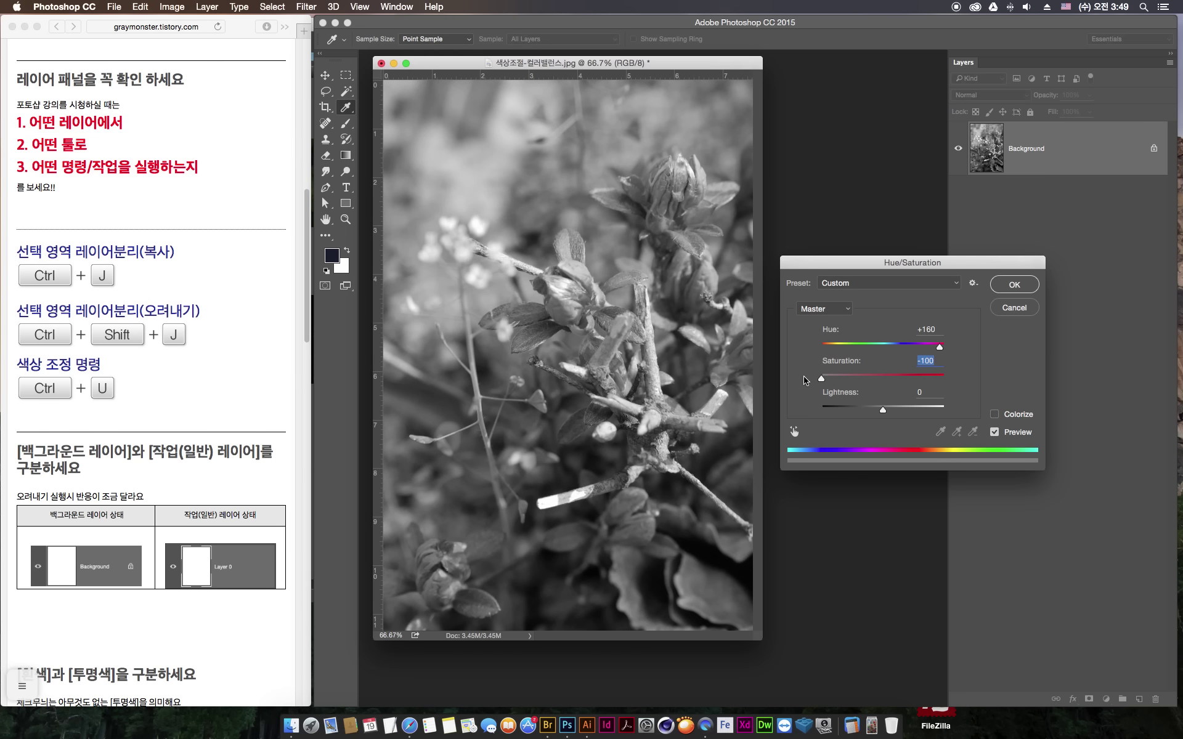
left_click(1018, 308)
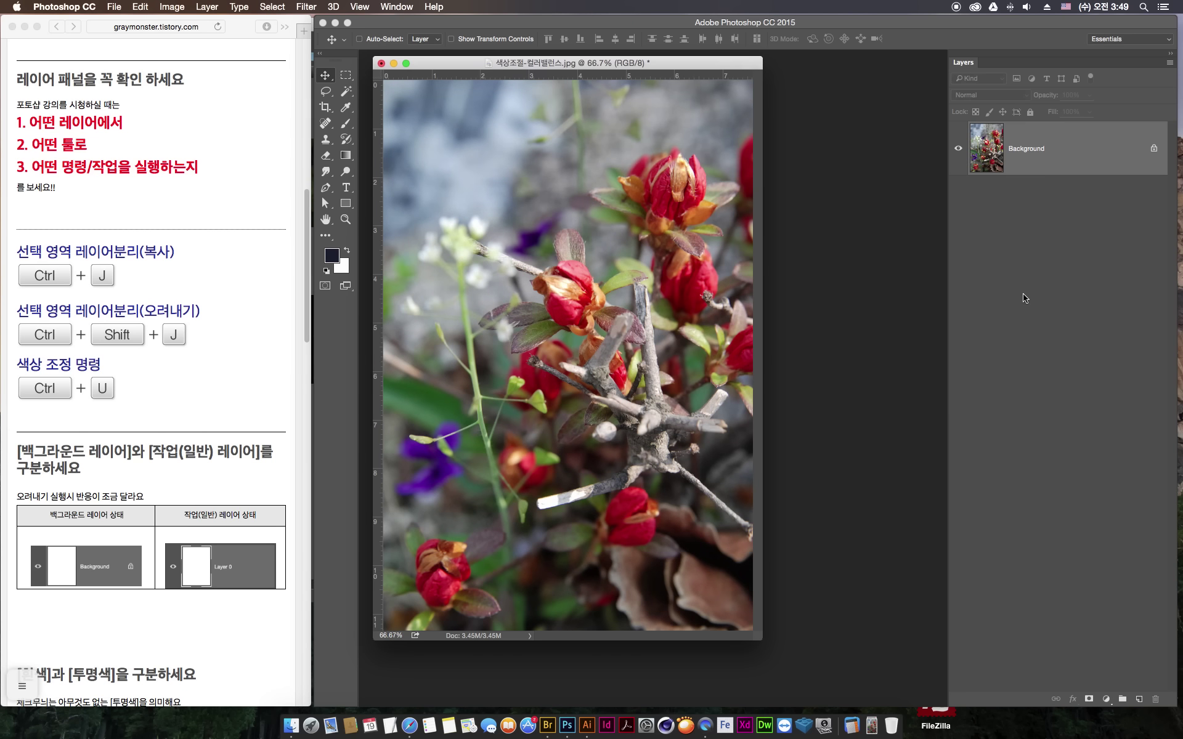
- Select a large rectangle over the central buds and branches and copy it to Layer 1 with Cmd+J
left_click(346, 74)
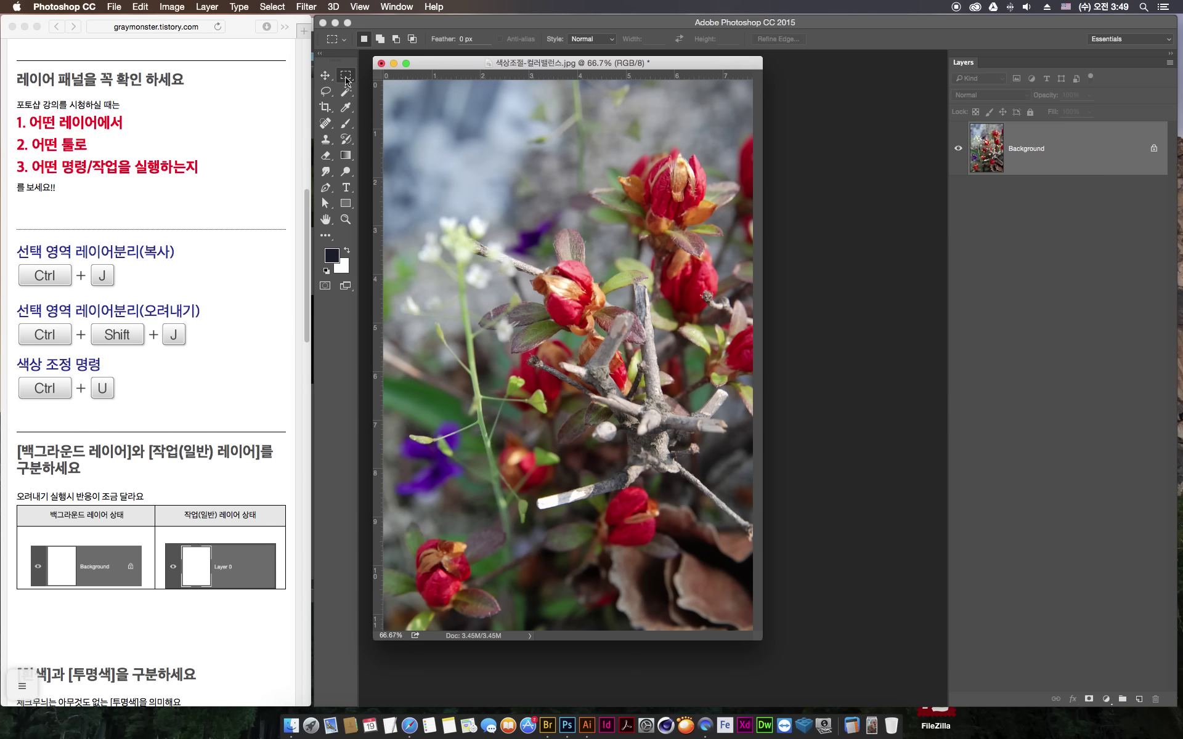
left_click_drag(517, 191, 678, 437)
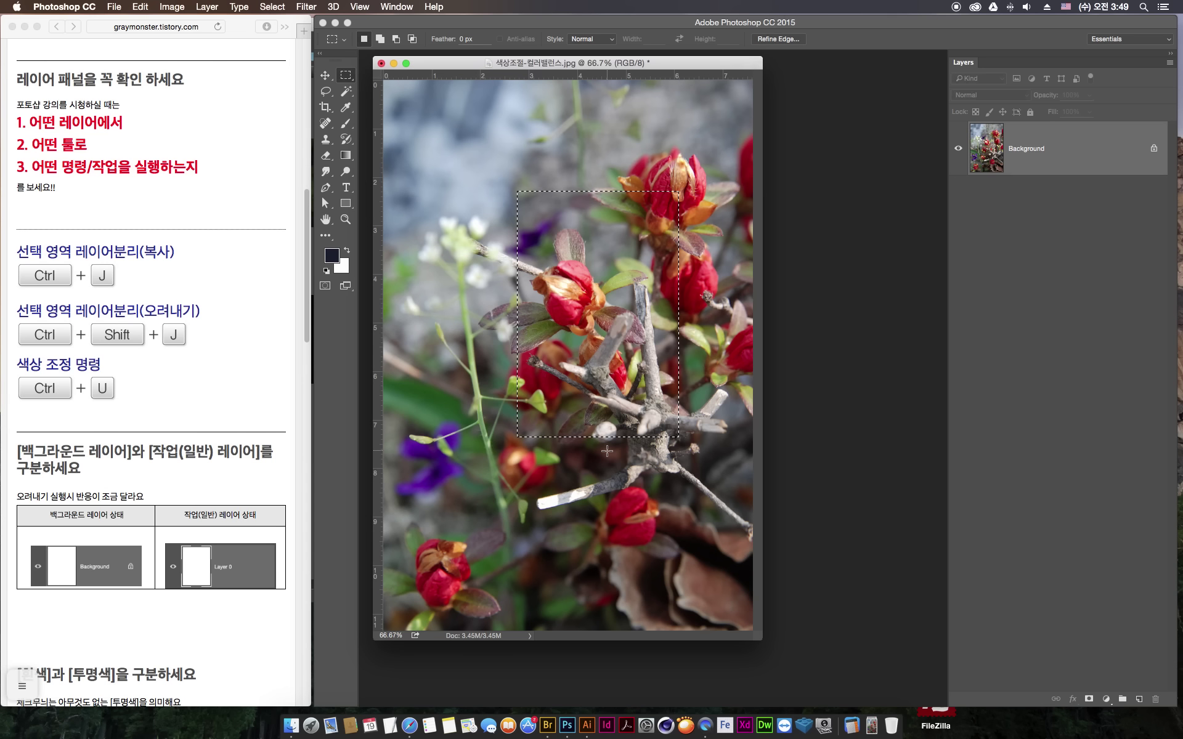
key("super+j")
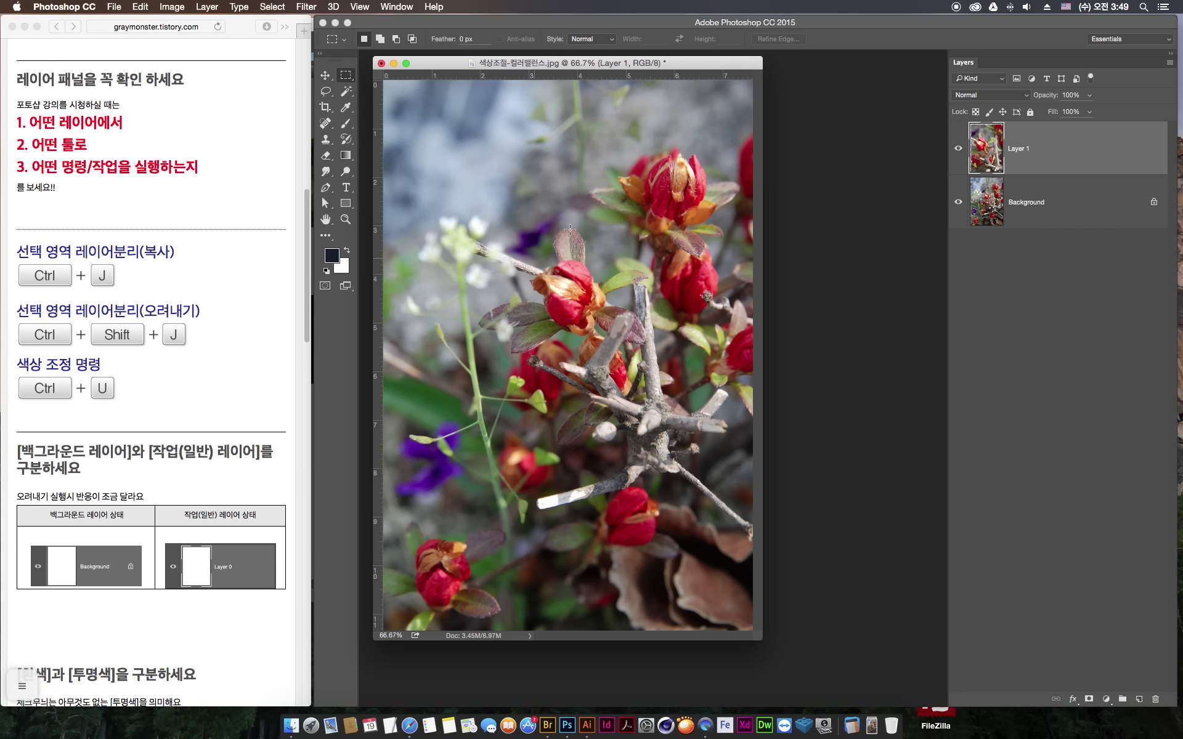
left_click(1055, 212)
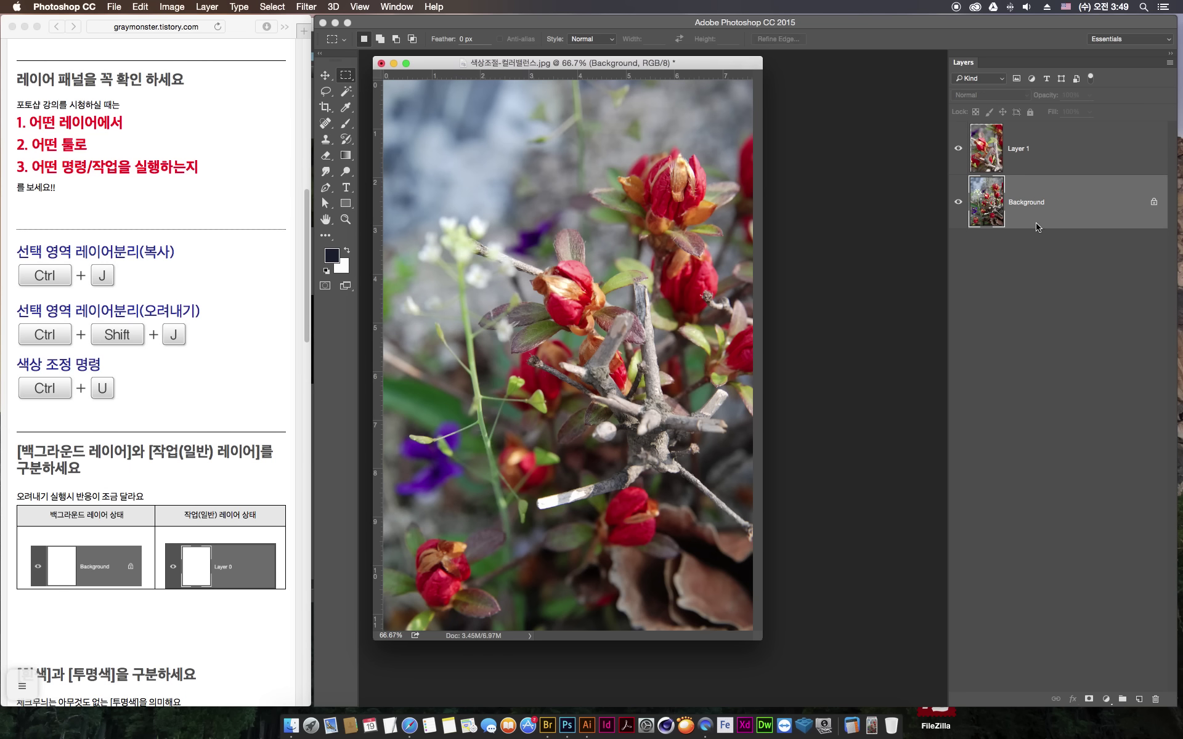
key("super+u")
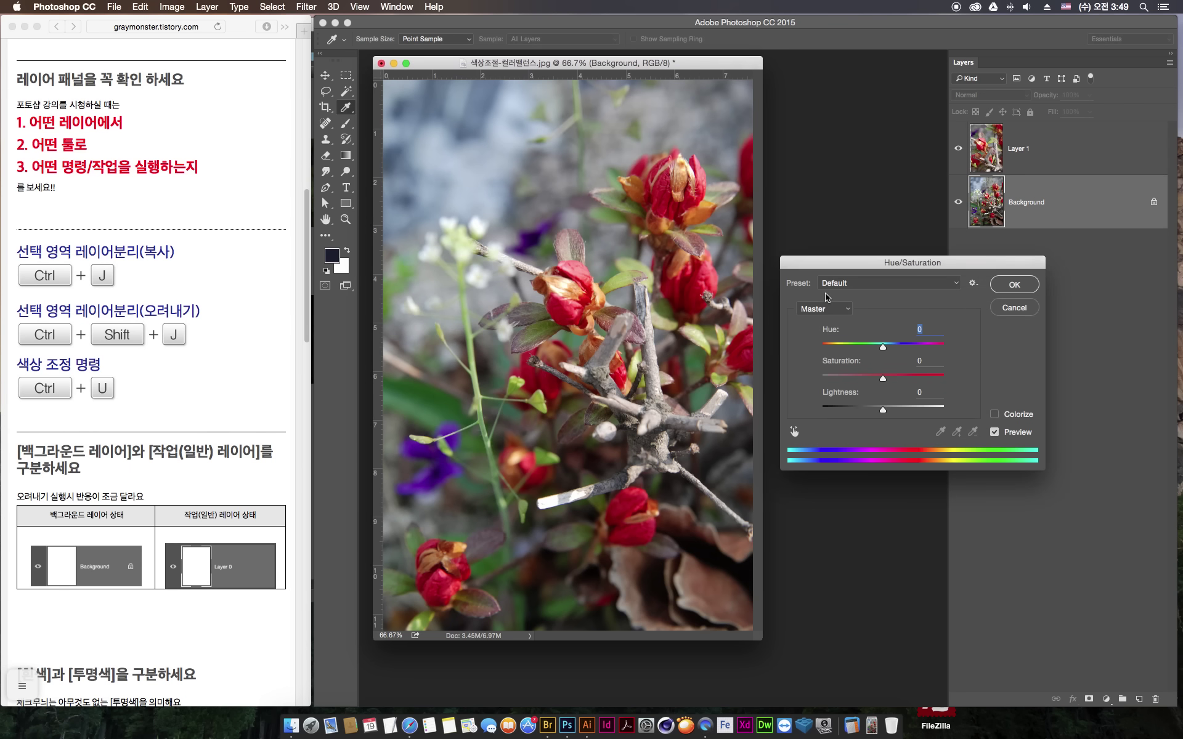
left_click(883, 379)
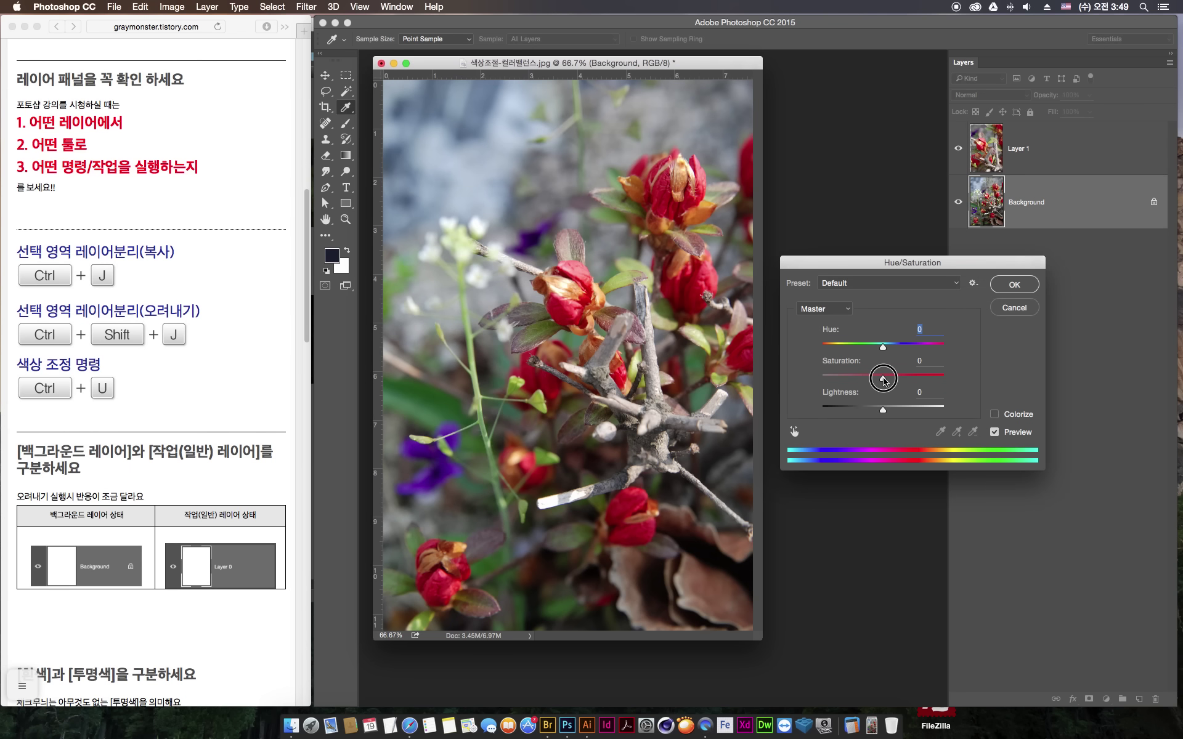
left_click_drag(883, 379, 811, 379)
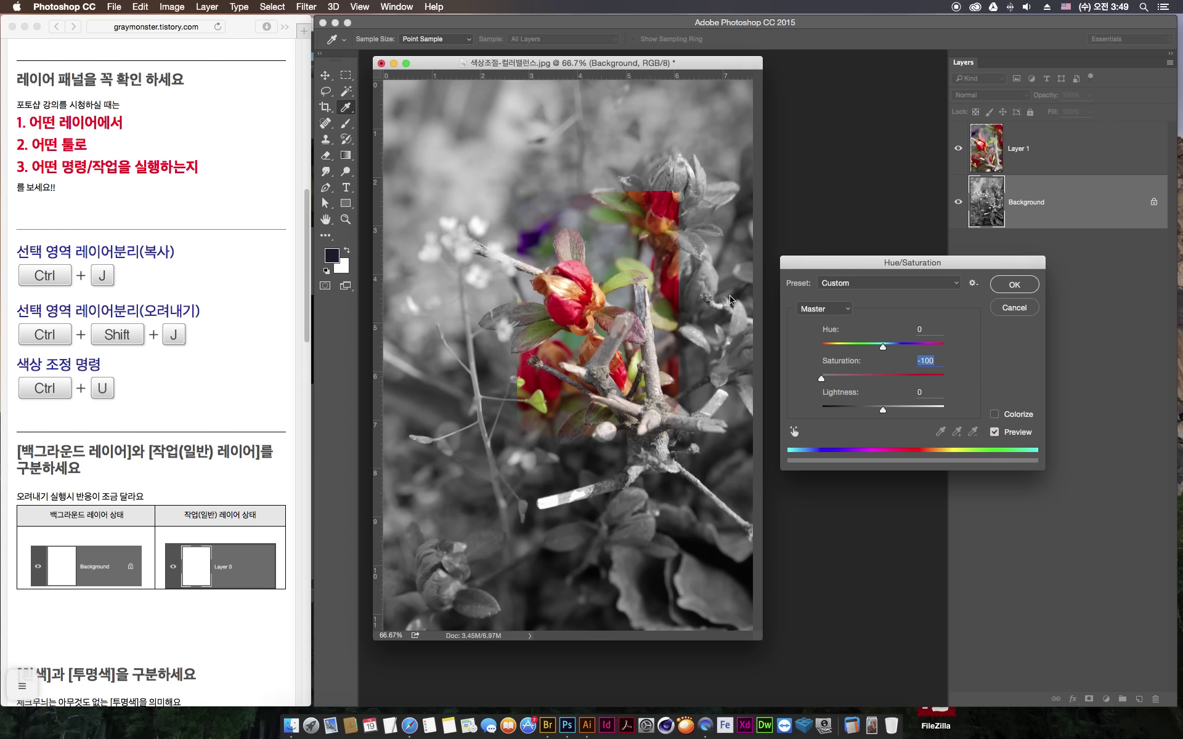
left_click(1014, 310)
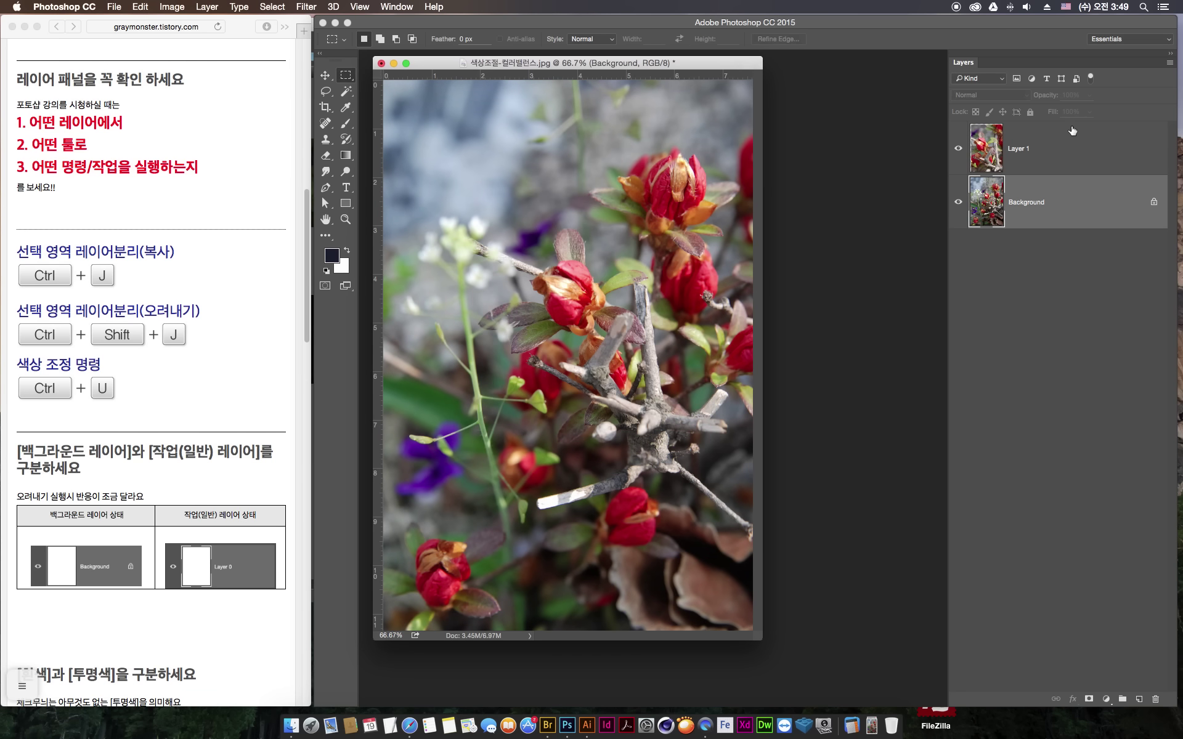
left_click(1071, 152)
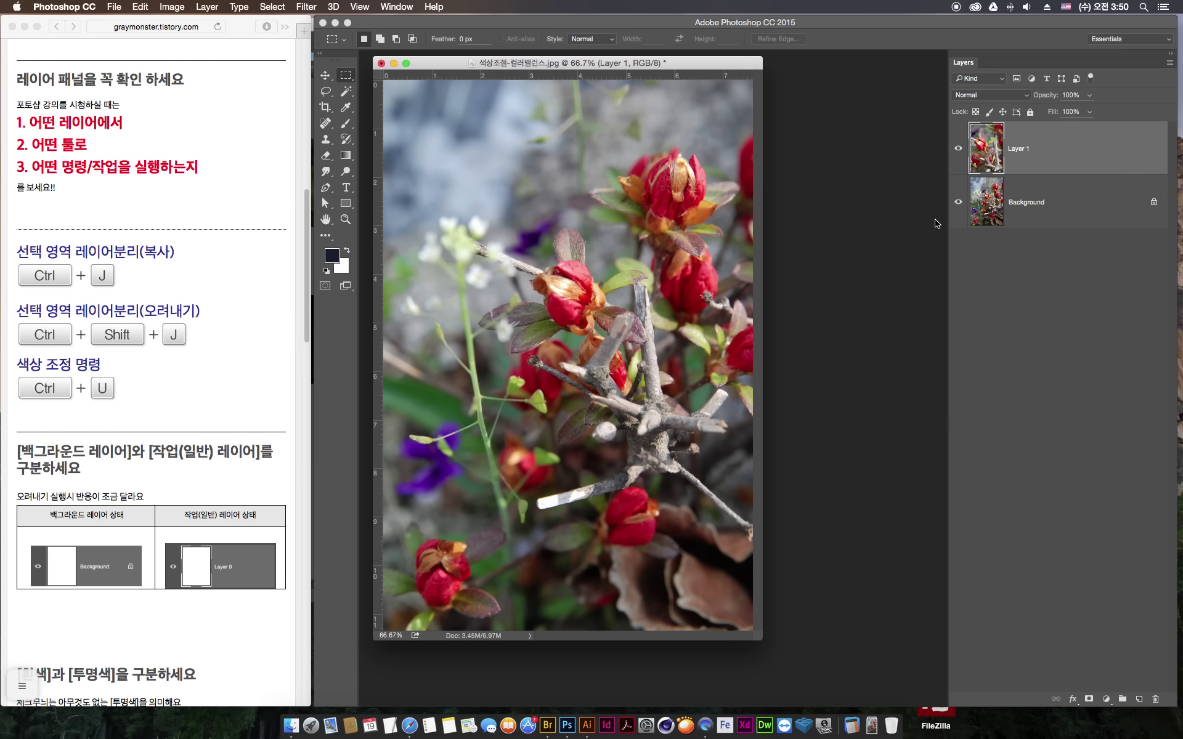
key("super+u")
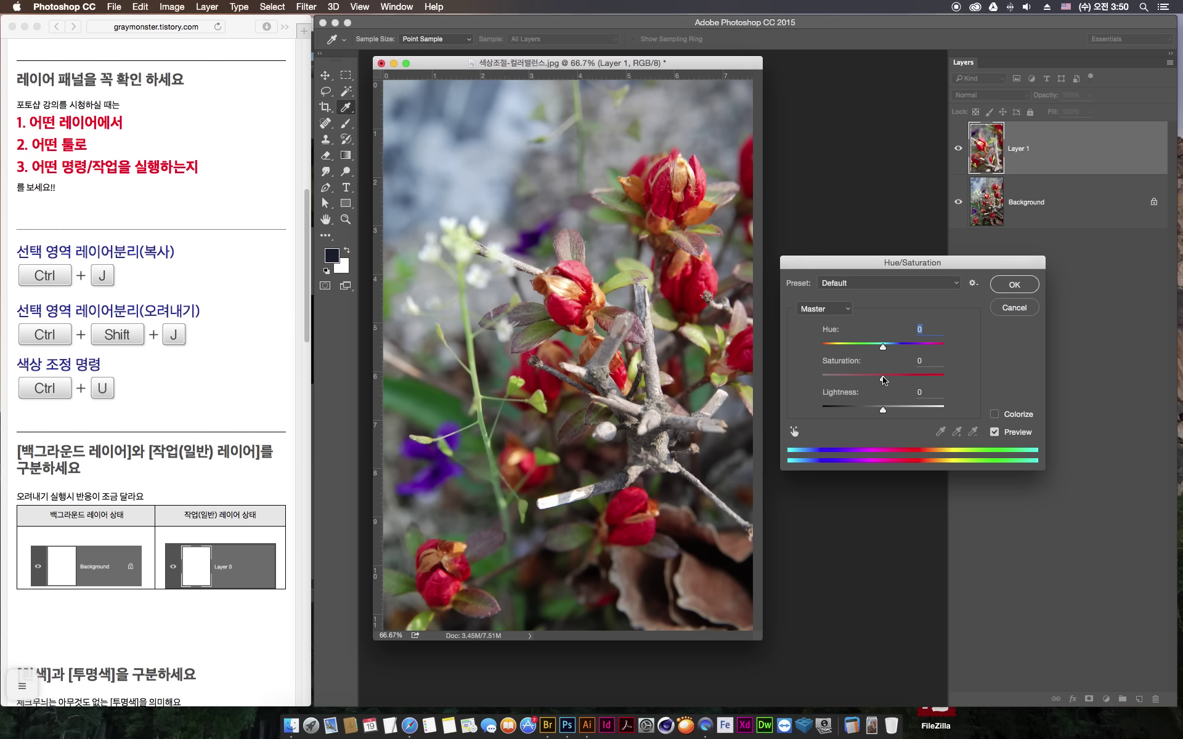
left_click_drag(882, 375, 821, 378)
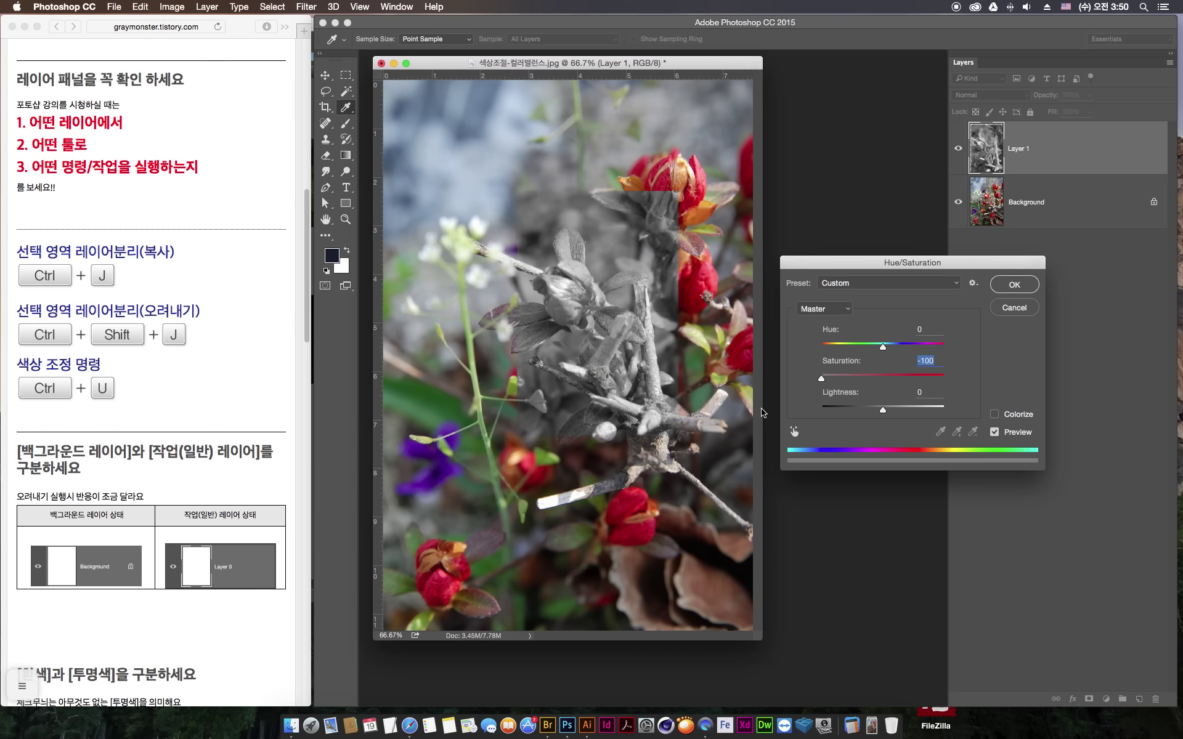
left_click(1024, 308)
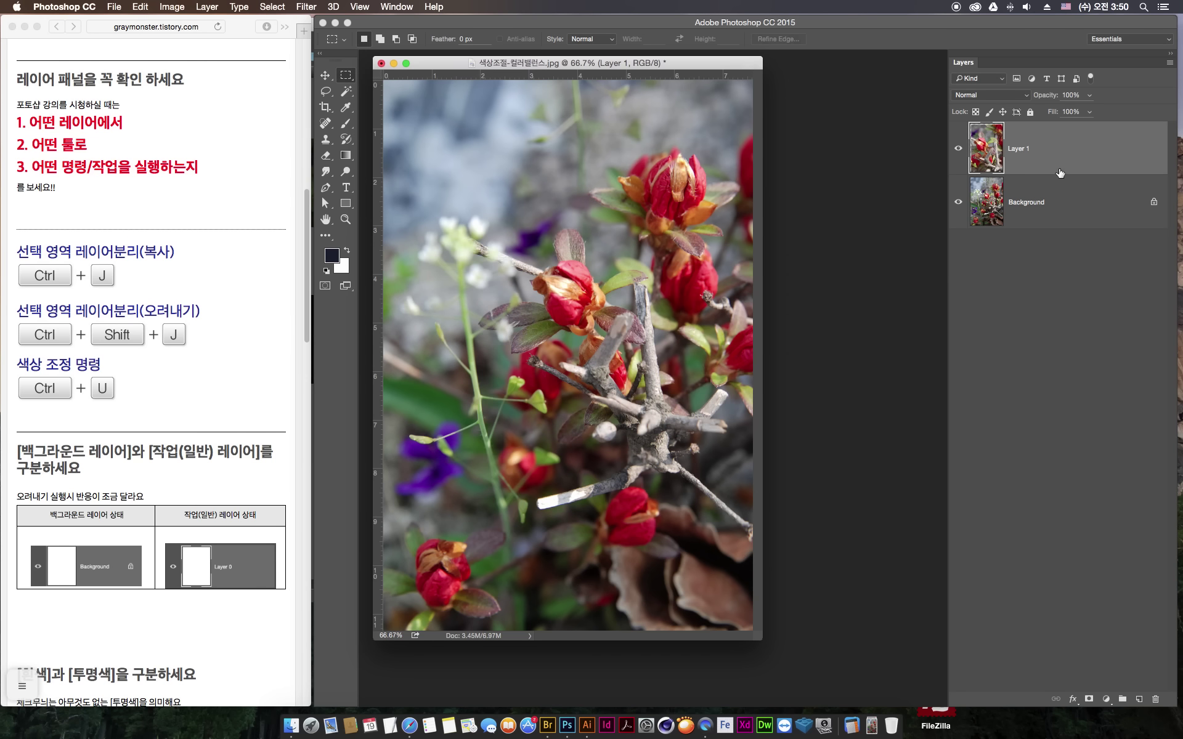
left_click(325, 76)
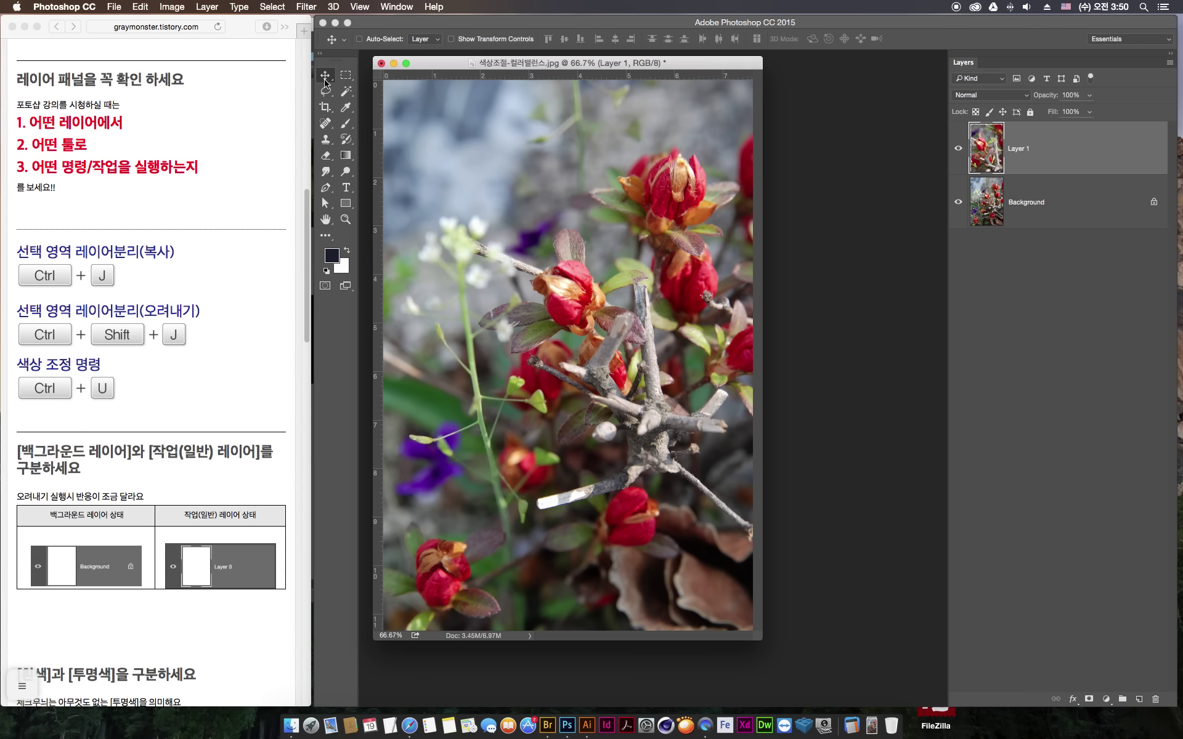
- Enable Auto-Select for the Move tool and test it by clicking Layer 1 and the Background
left_click(359, 40)
left_click(412, 127)
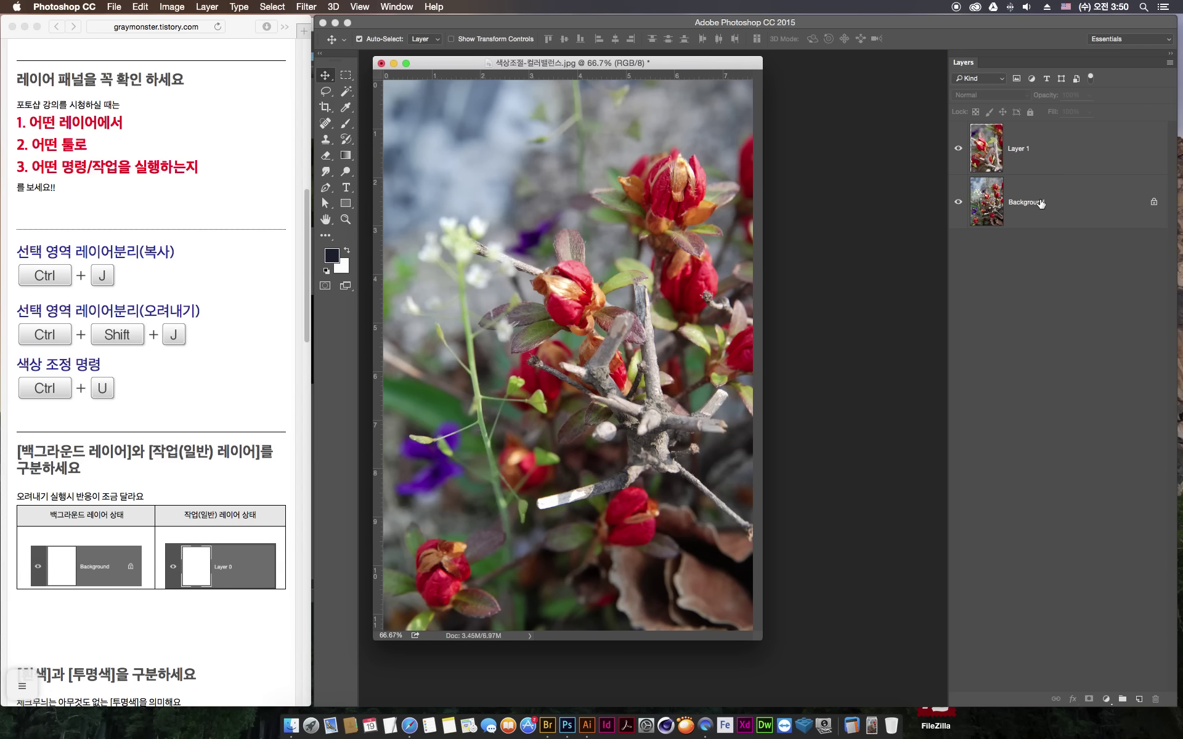
left_click(604, 304)
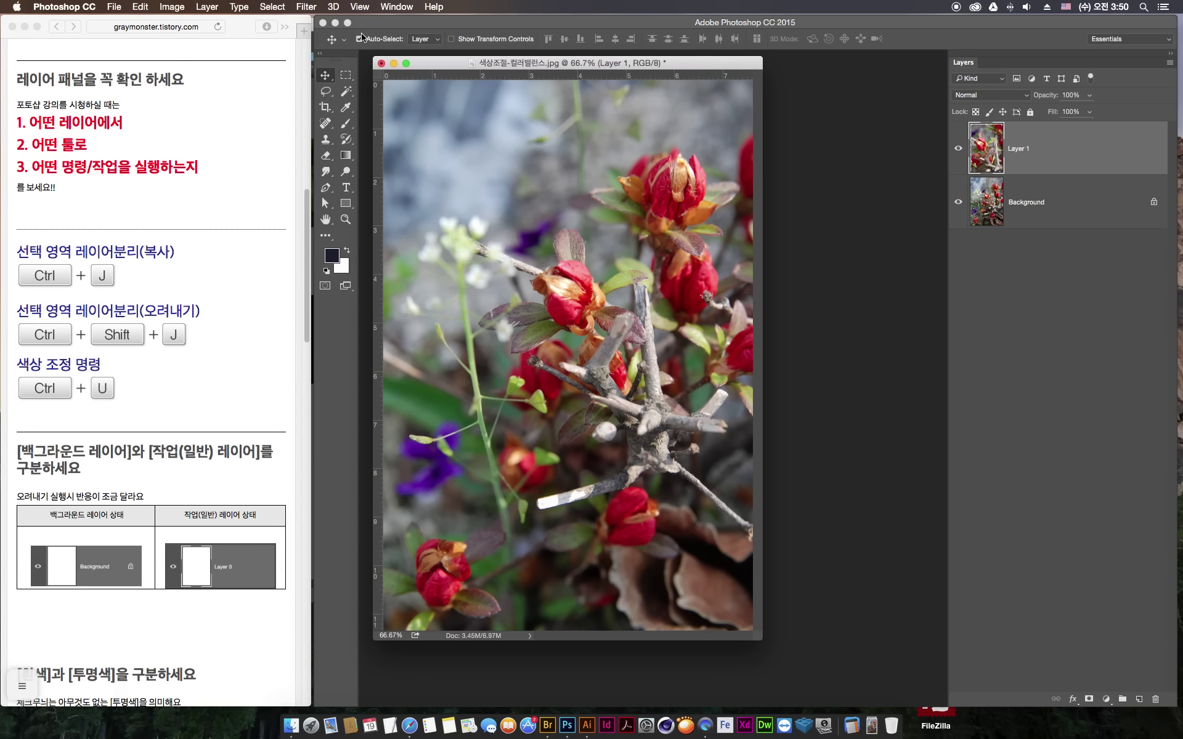
left_click(1071, 211)
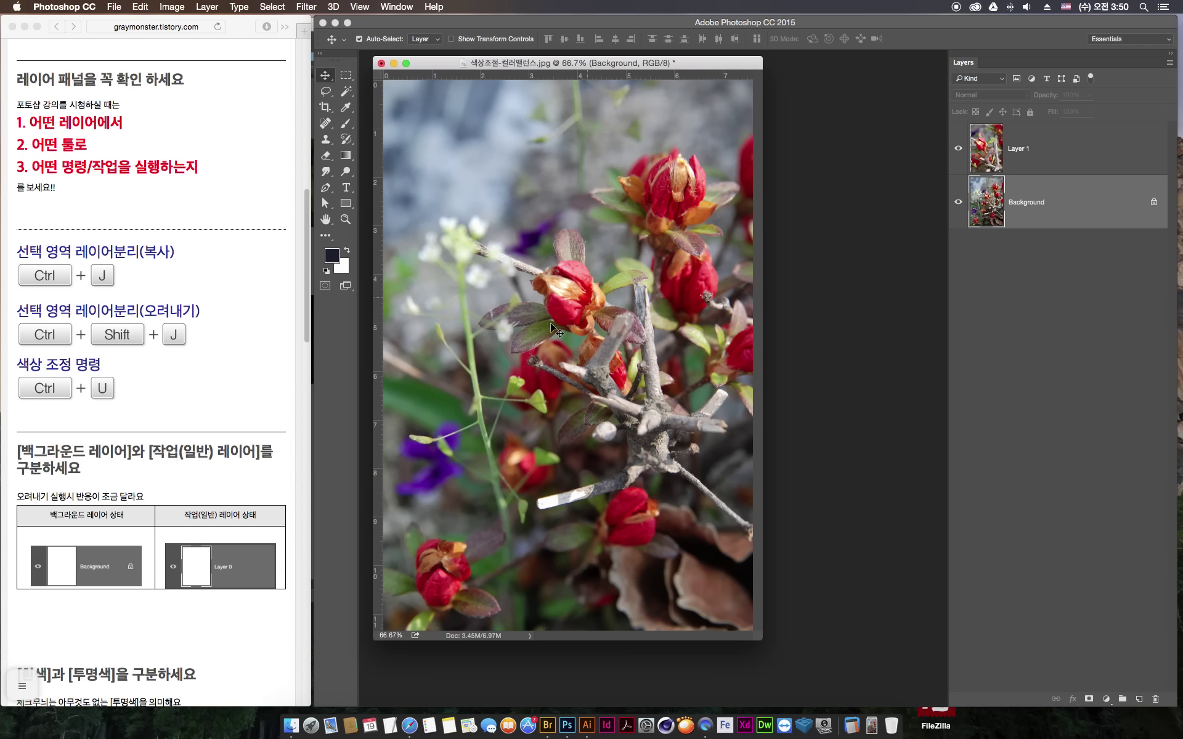
left_click(591, 313)
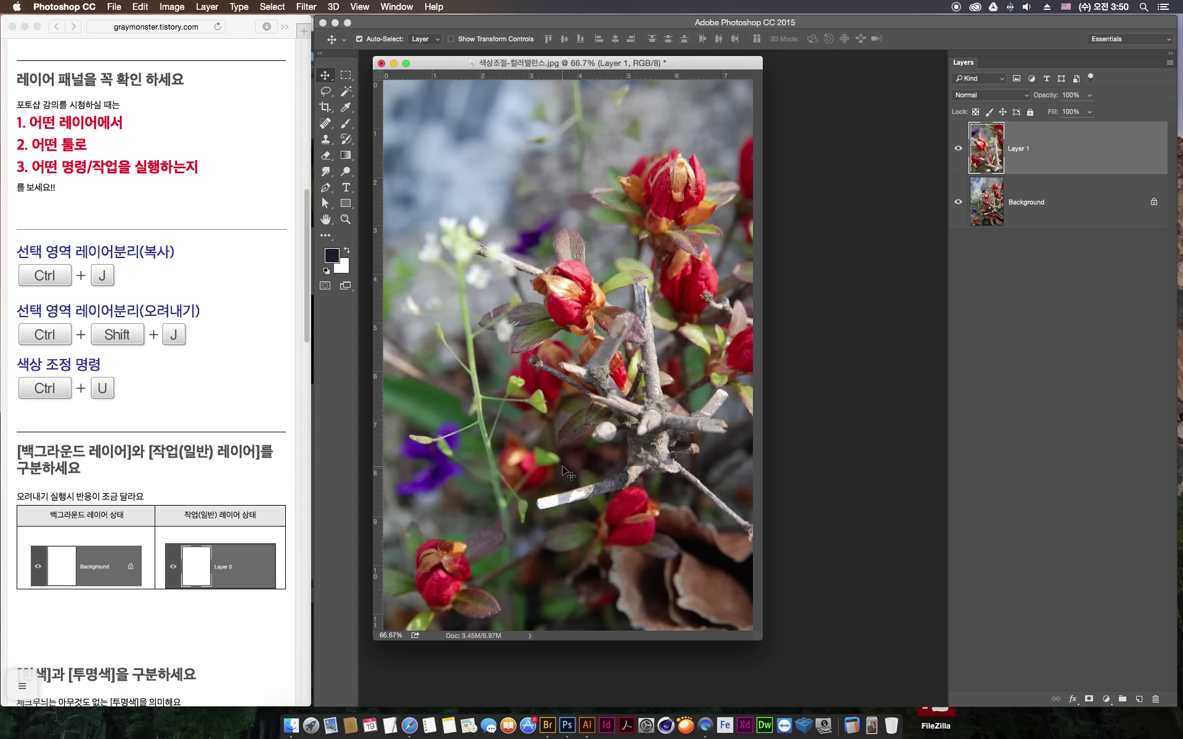
key("ctrl+u")
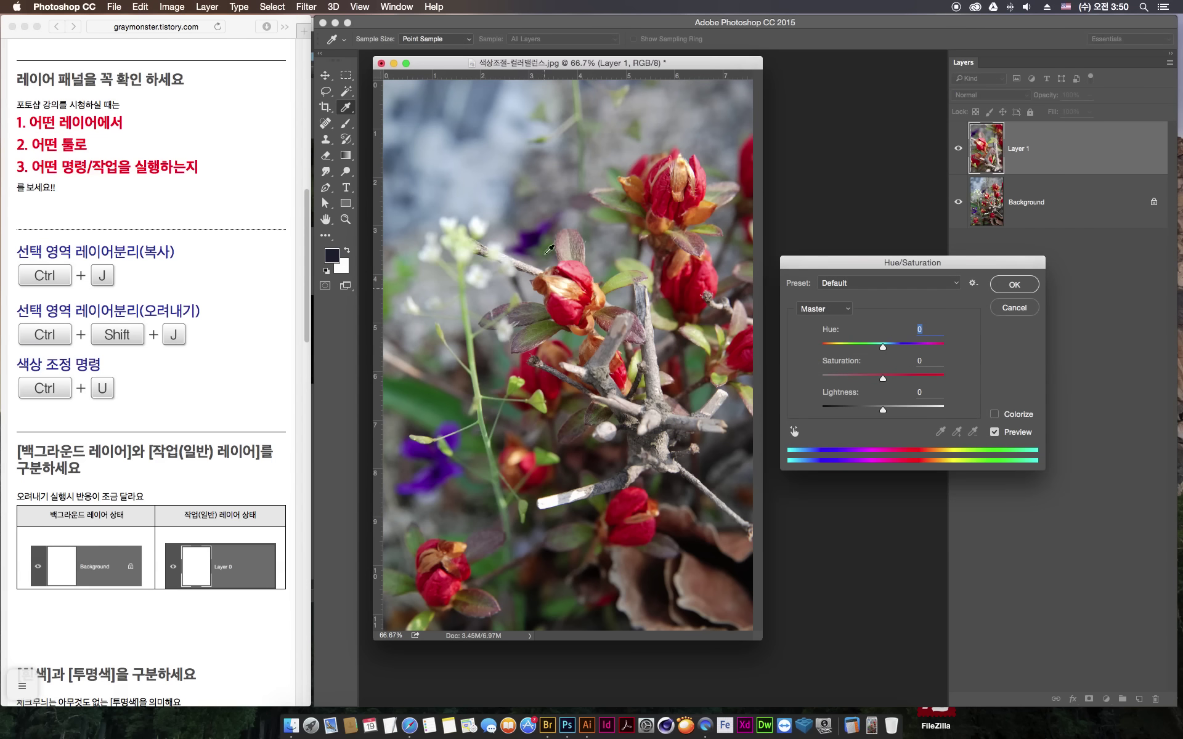
left_click_drag(883, 379, 788, 381)
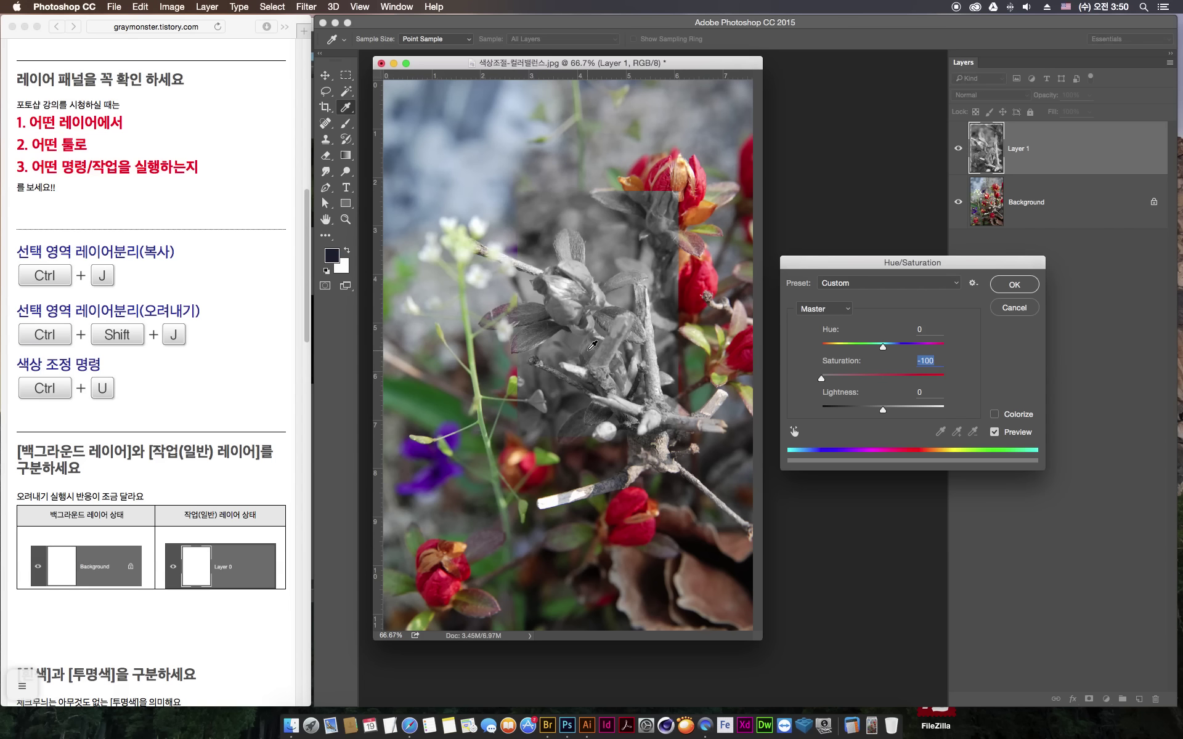
left_click(1014, 307)
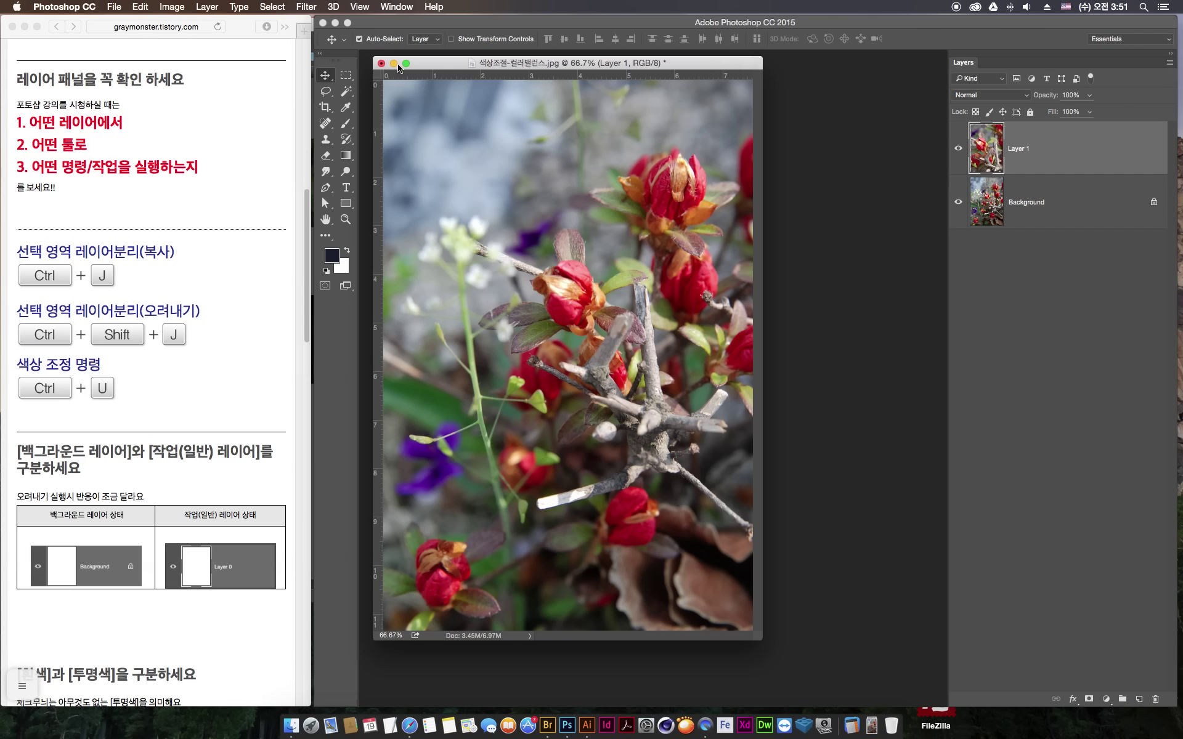
- Turn off Auto-Select, hide the Background layer and select the left half of the bud crop
left_click(359, 39)
left_click(958, 202)
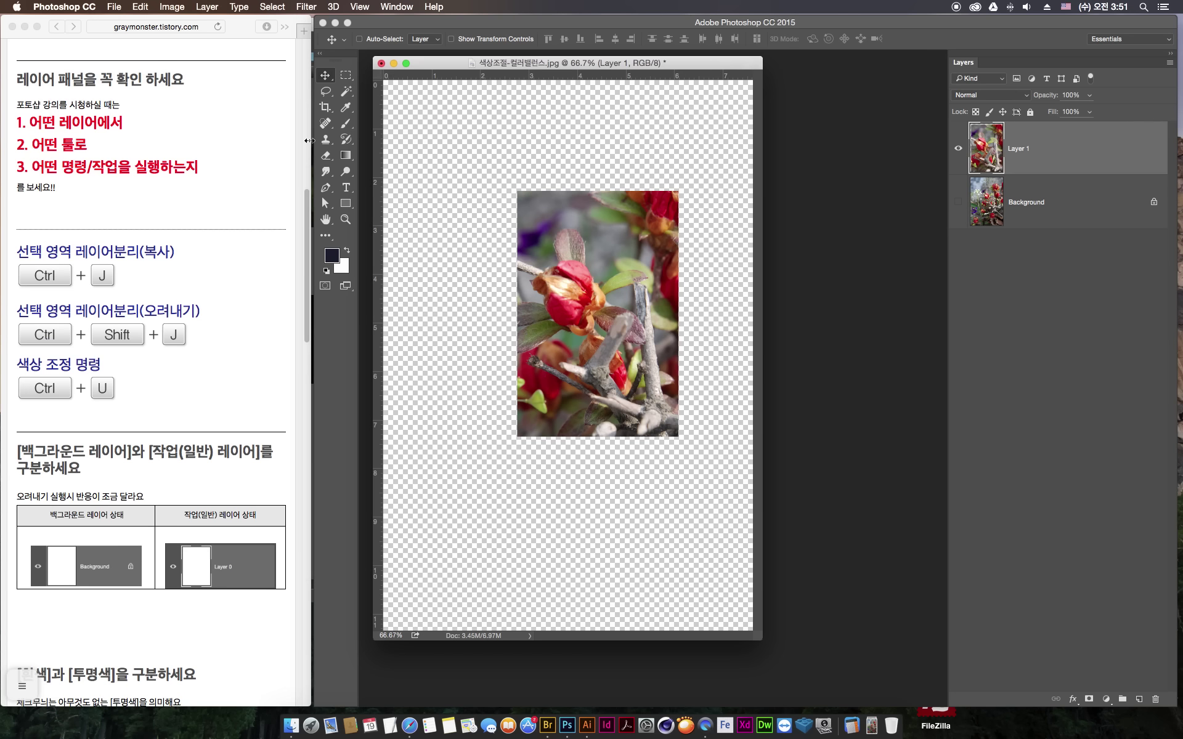
left_click(346, 79)
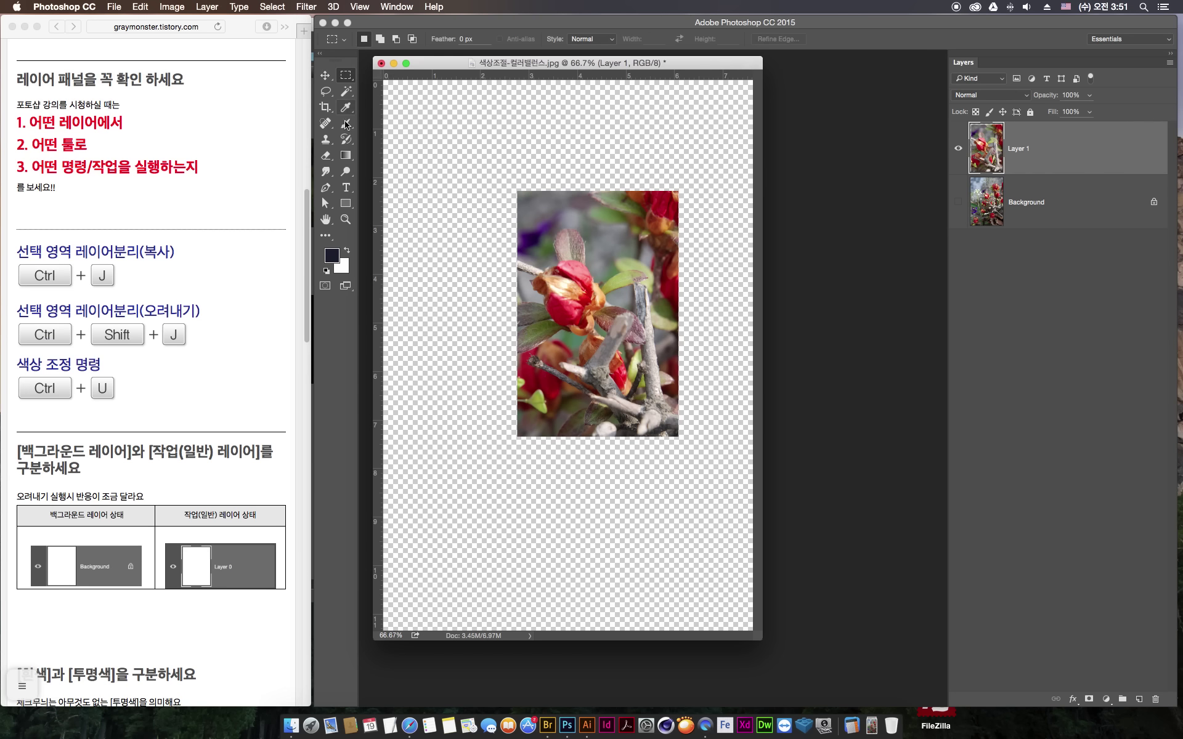
left_click_drag(461, 144, 604, 531)
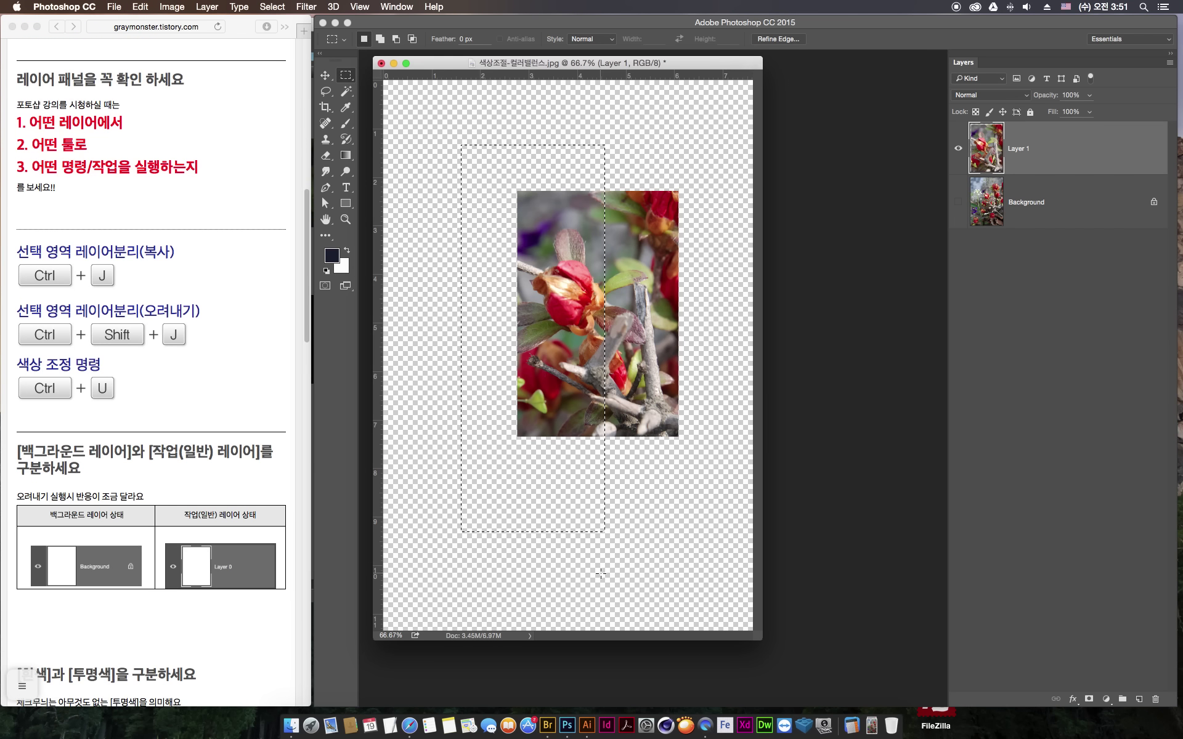
- Apply a Hue +180 shift to the selection, then undo it
key("ctrl+u")
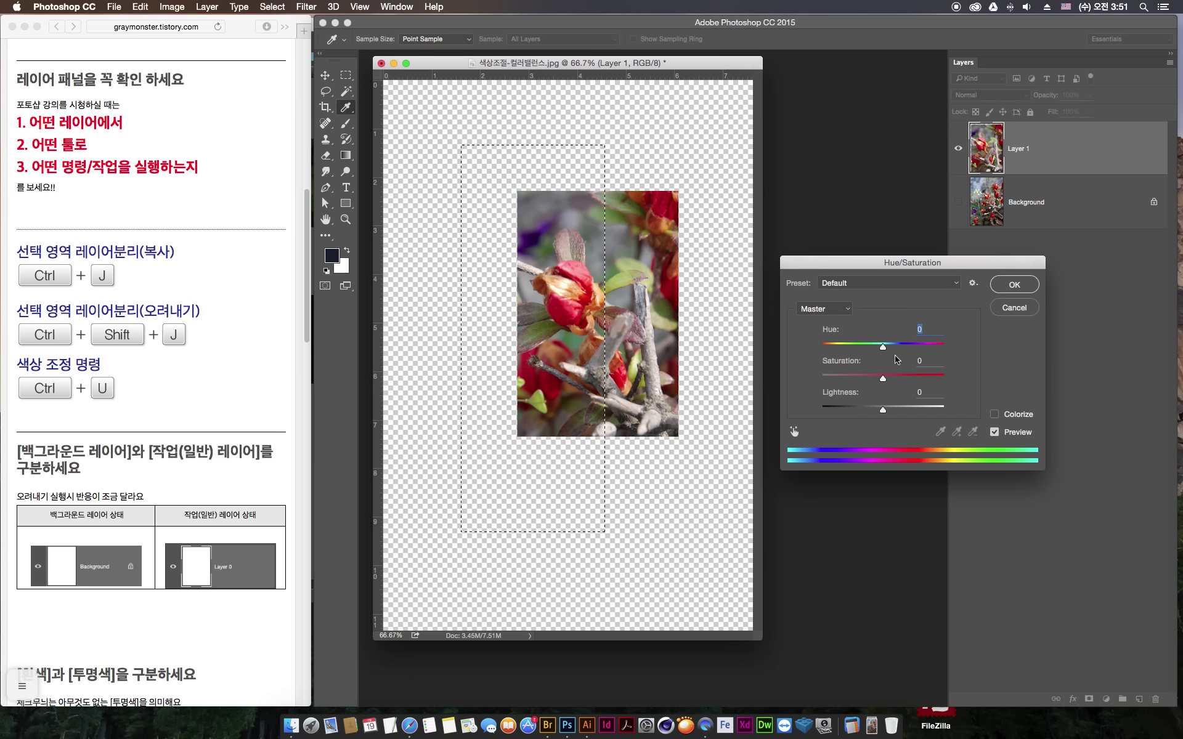
left_click_drag(883, 347, 962, 365)
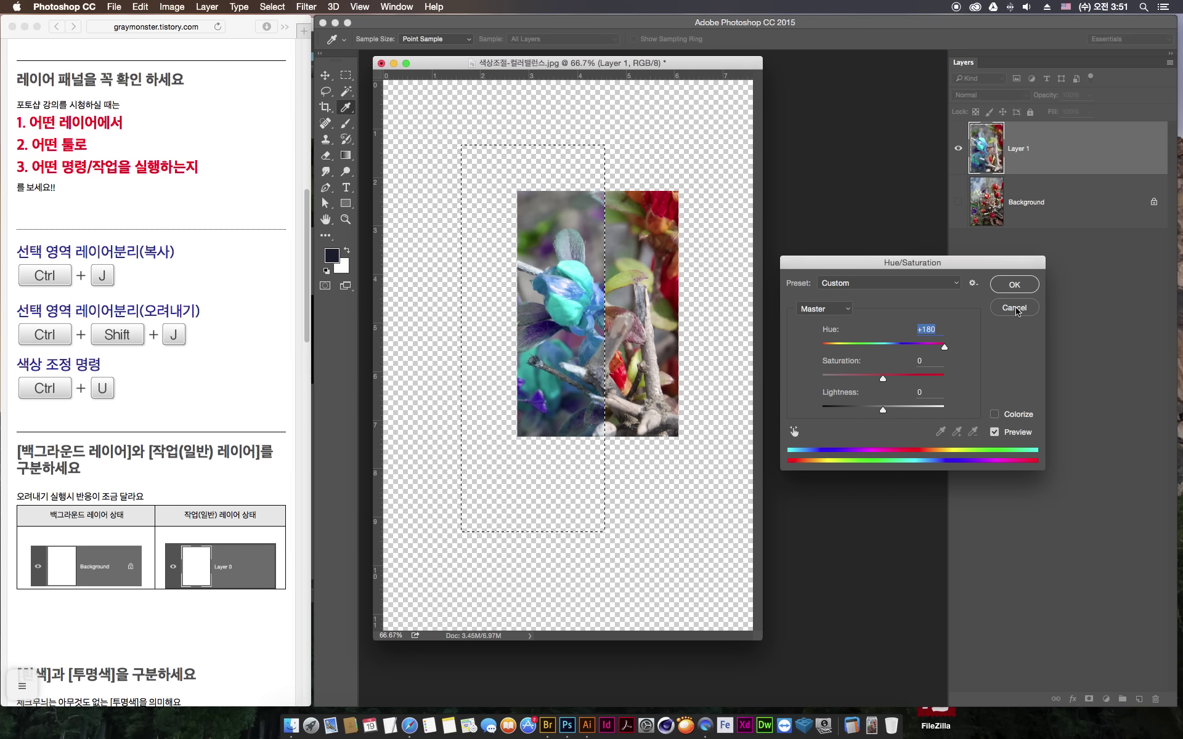
key("Return")
key("ctrl+z")
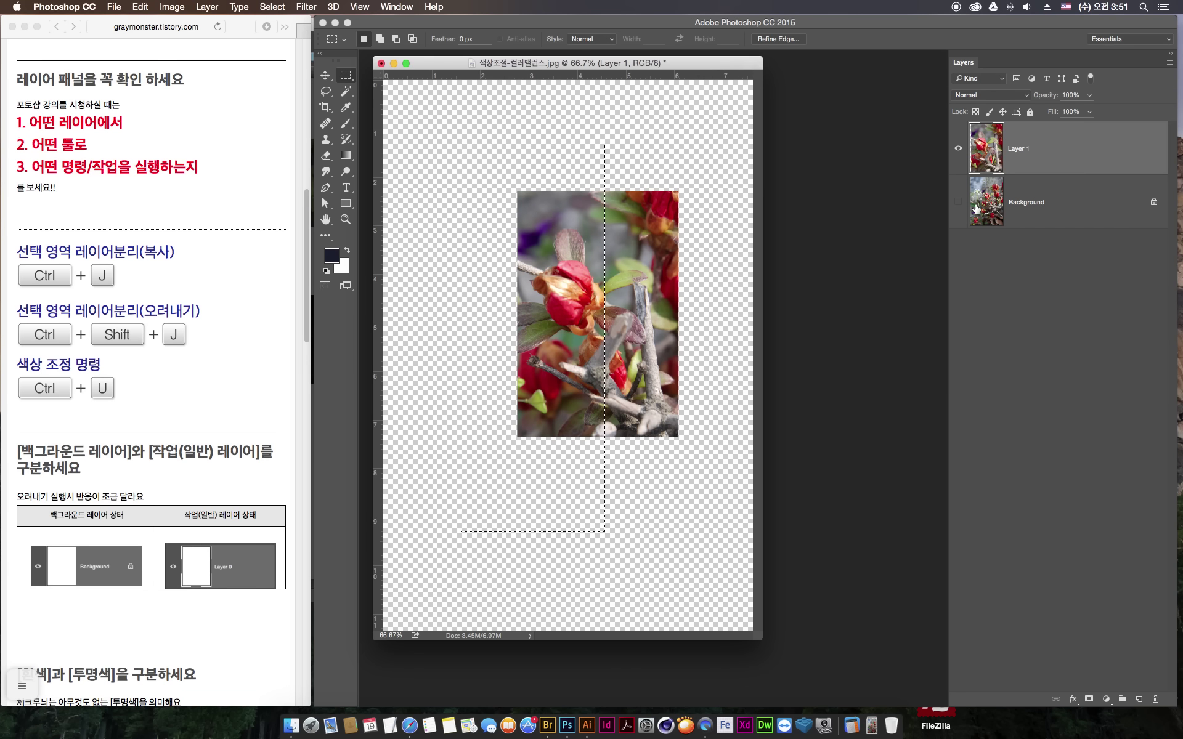
- Show and activate the Background layer, then preview Saturation -100 on the selected rectangle
left_click(959, 202)
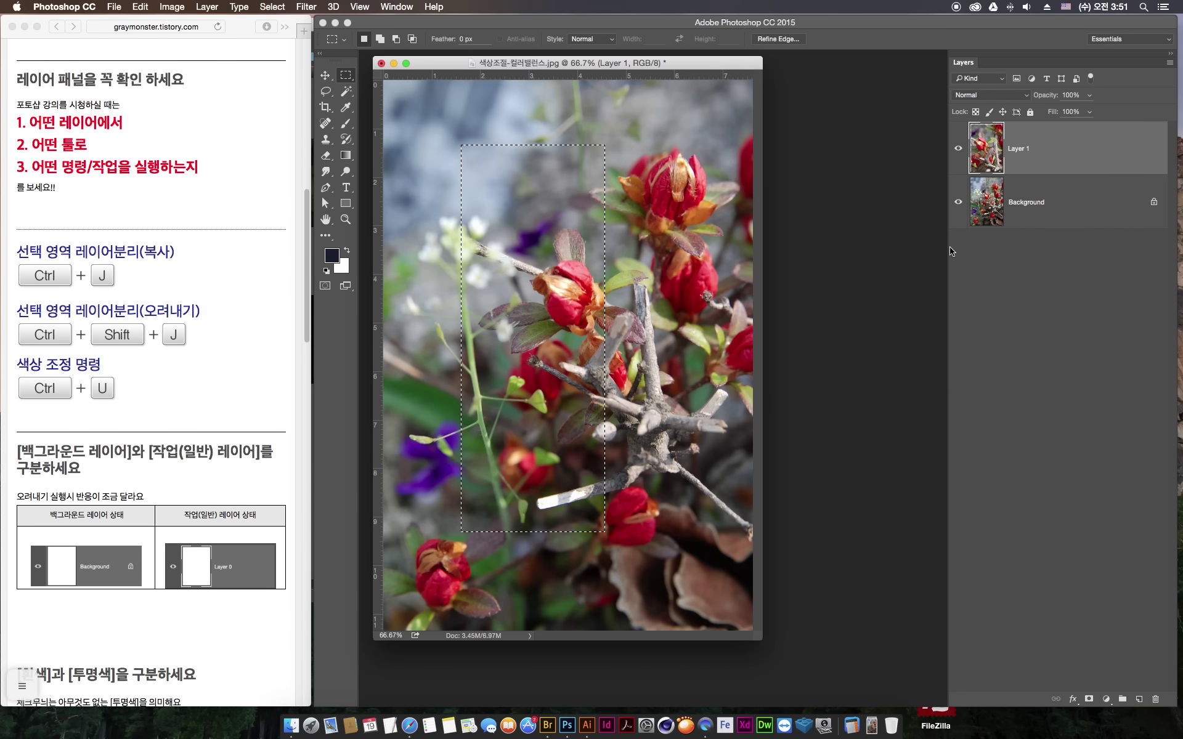
left_click(1061, 215)
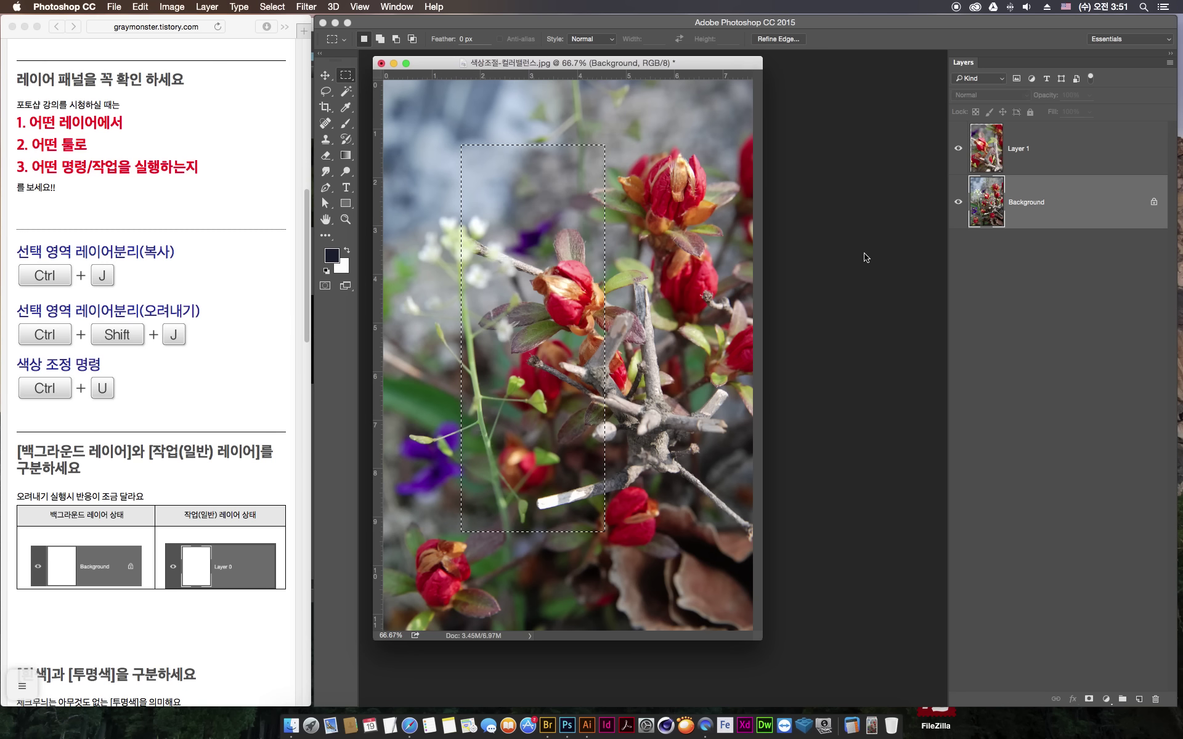
key("super+u")
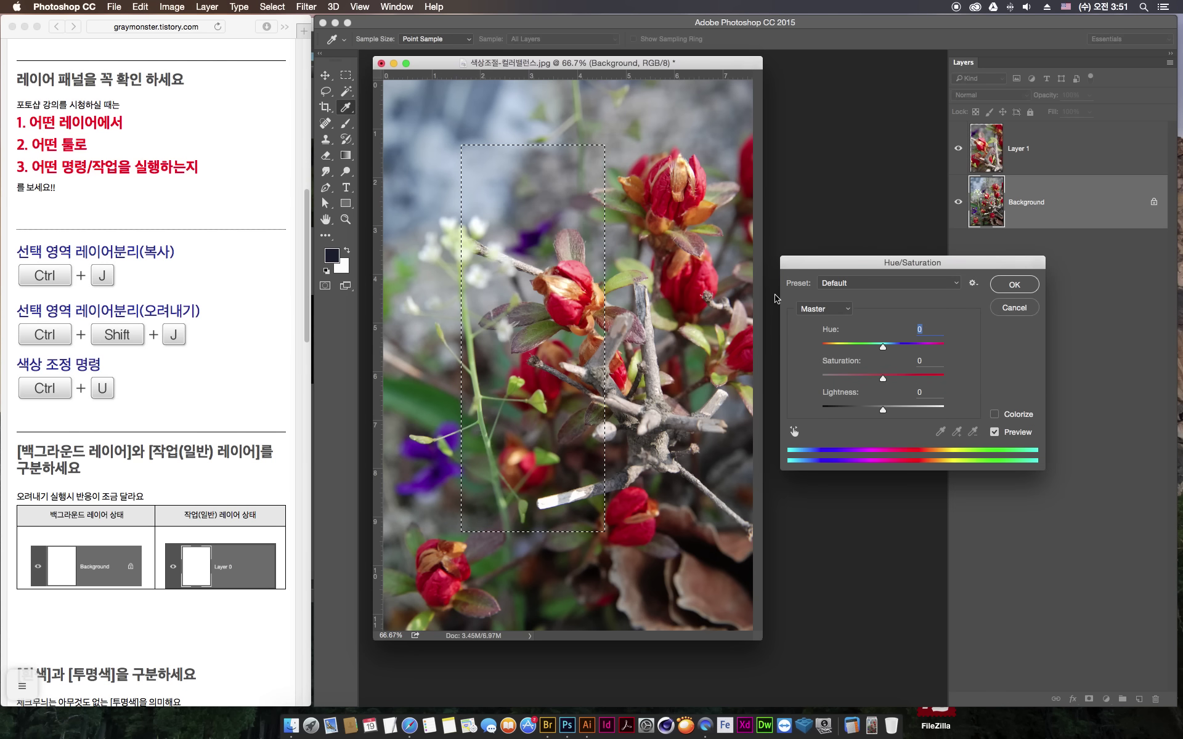
left_click_drag(884, 380, 818, 379)
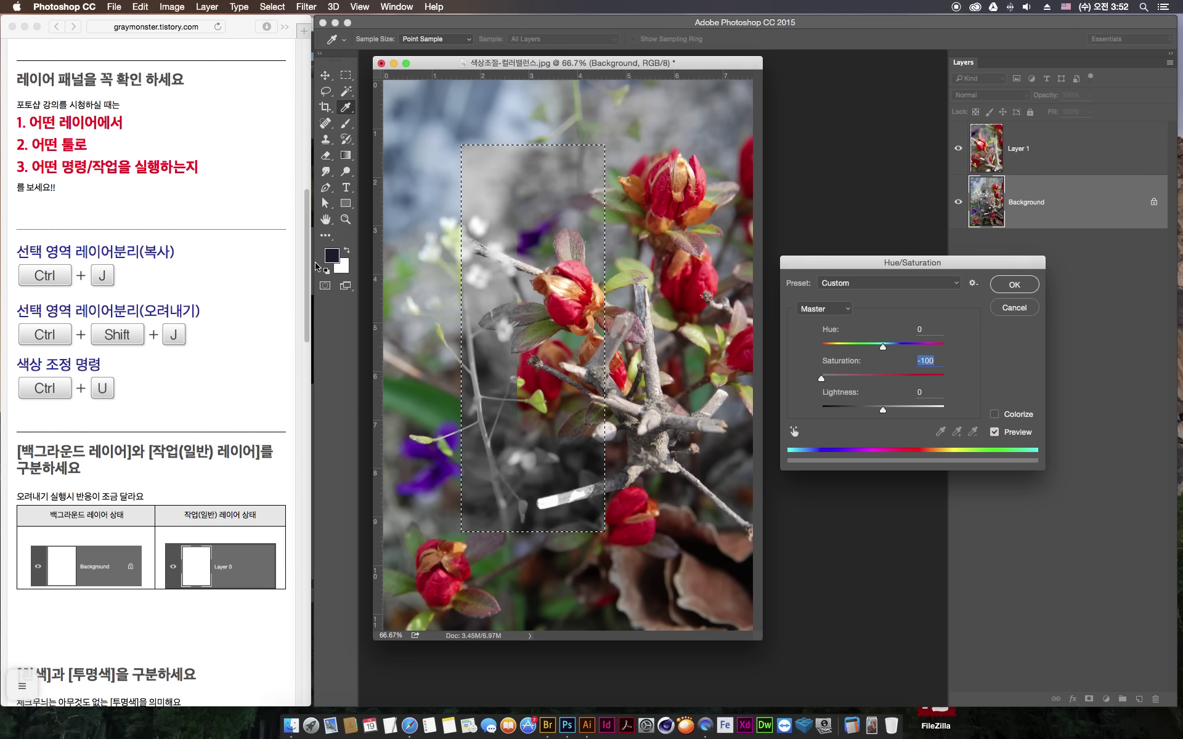
- Highlight the tutorial's three checklist lines and key words in Safari, then return to Photoshop
left_click(27, 123)
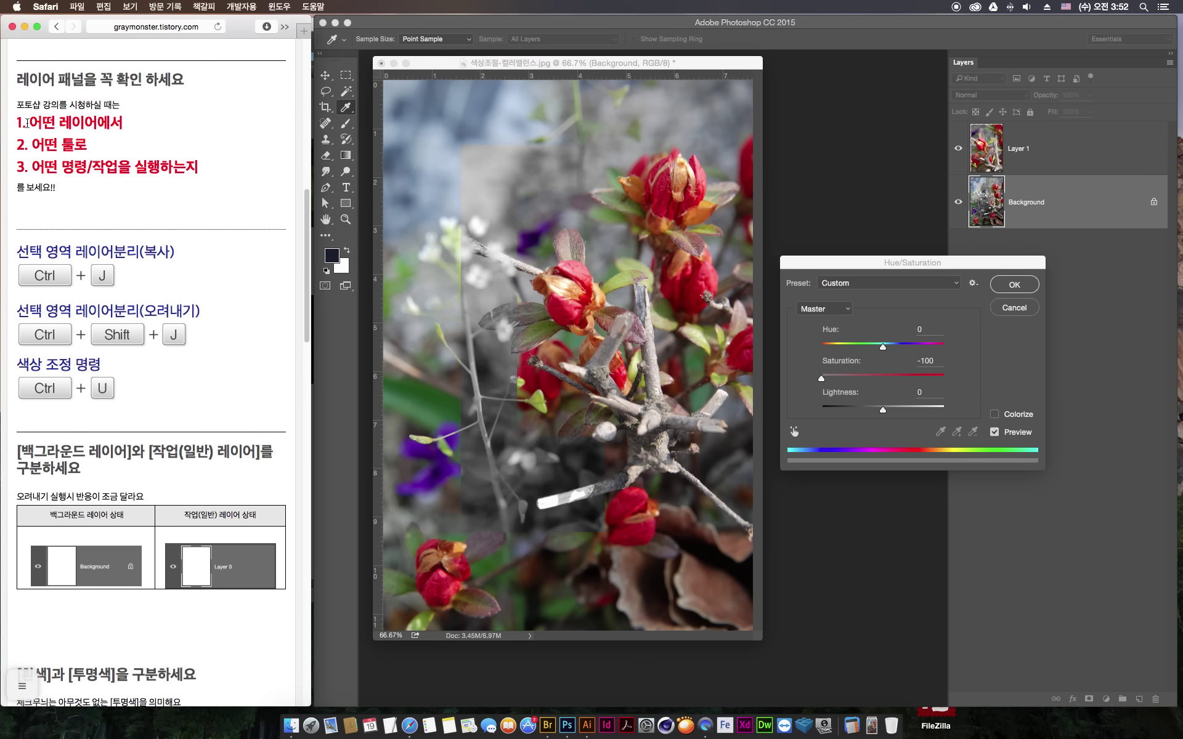
left_click_drag(18, 123, 126, 153)
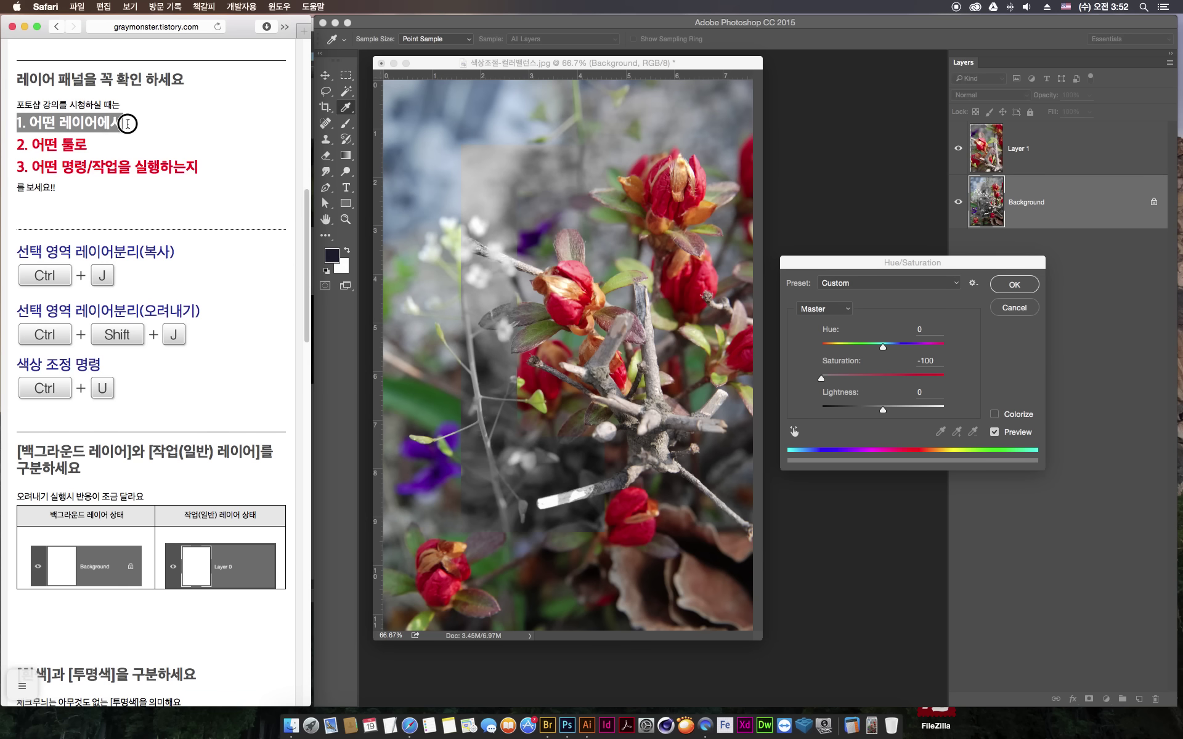
left_click_drag(126, 153, 210, 162)
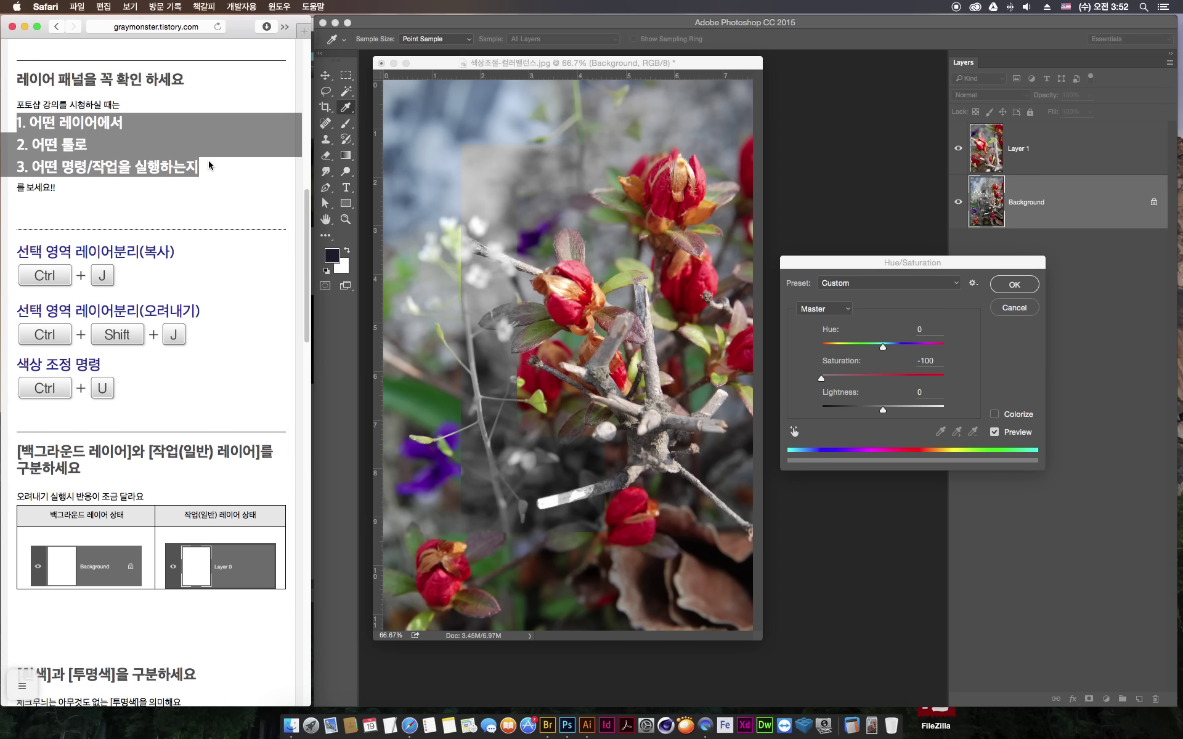
double_click(82, 127)
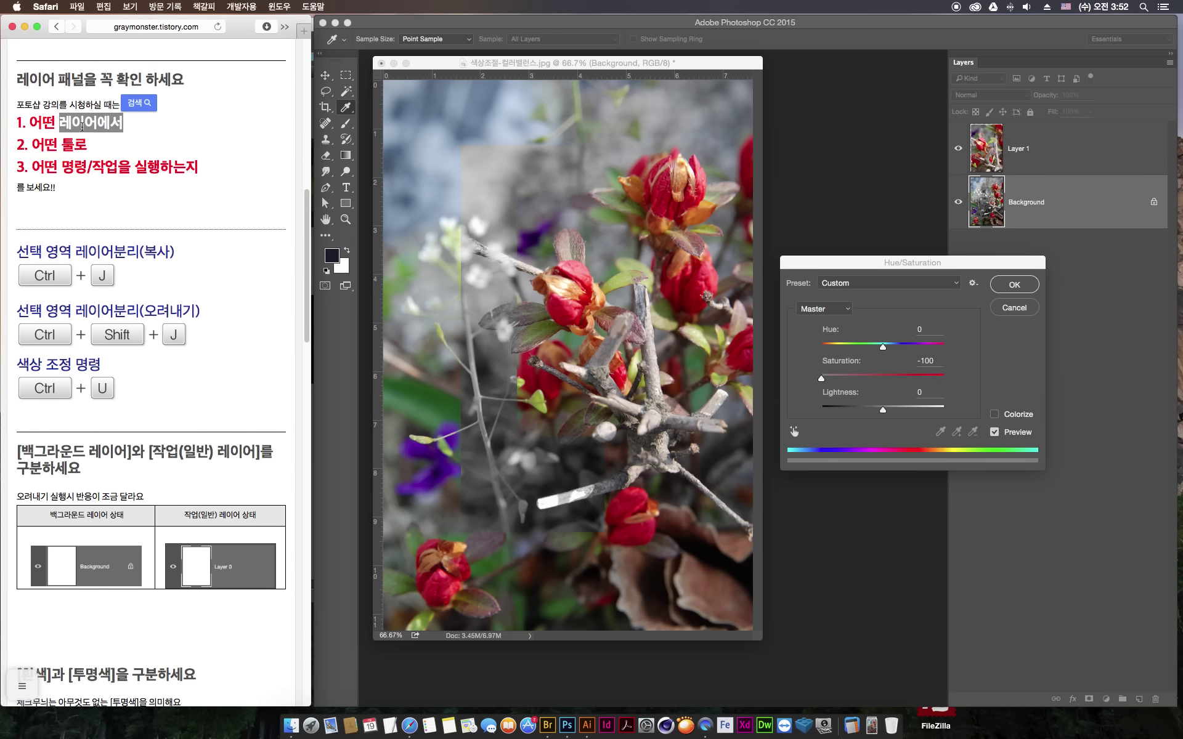
double_click(76, 146)
left_click(87, 159)
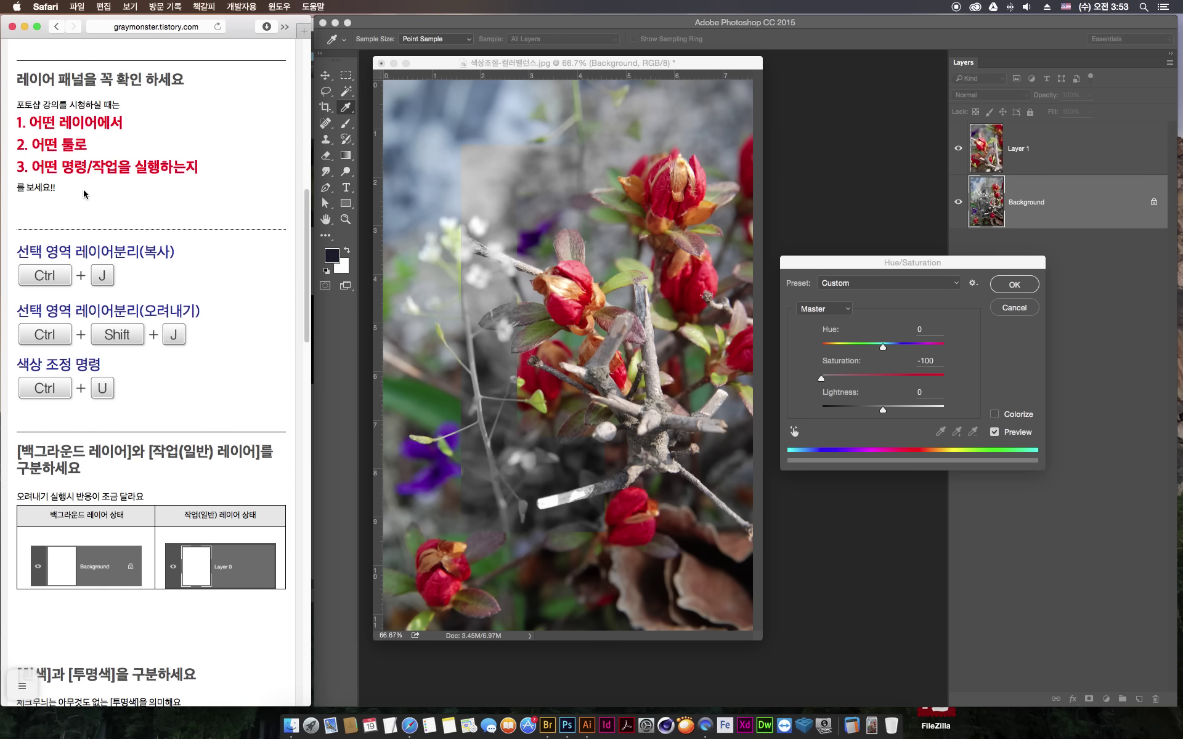
mouse_move(23, 122)
left_mouse_down()
mouse_move(126, 120)
mouse_move(27, 125)
left_mouse_up()
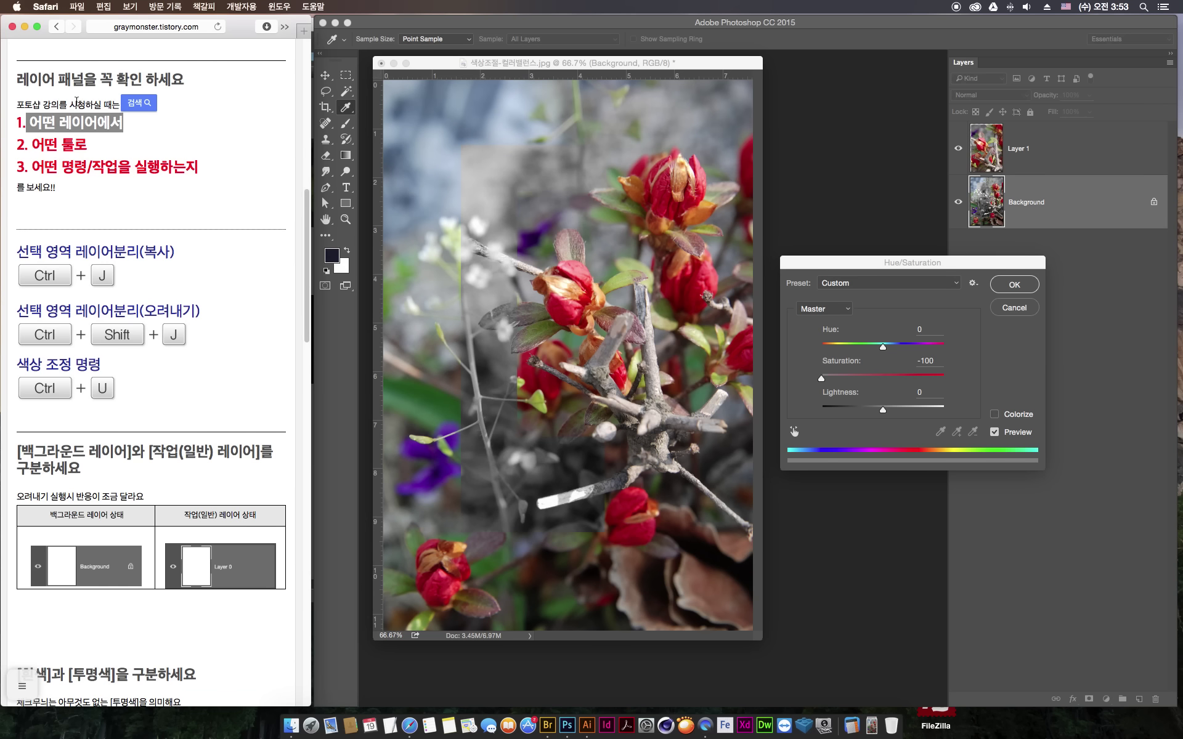
left_click(97, 141)
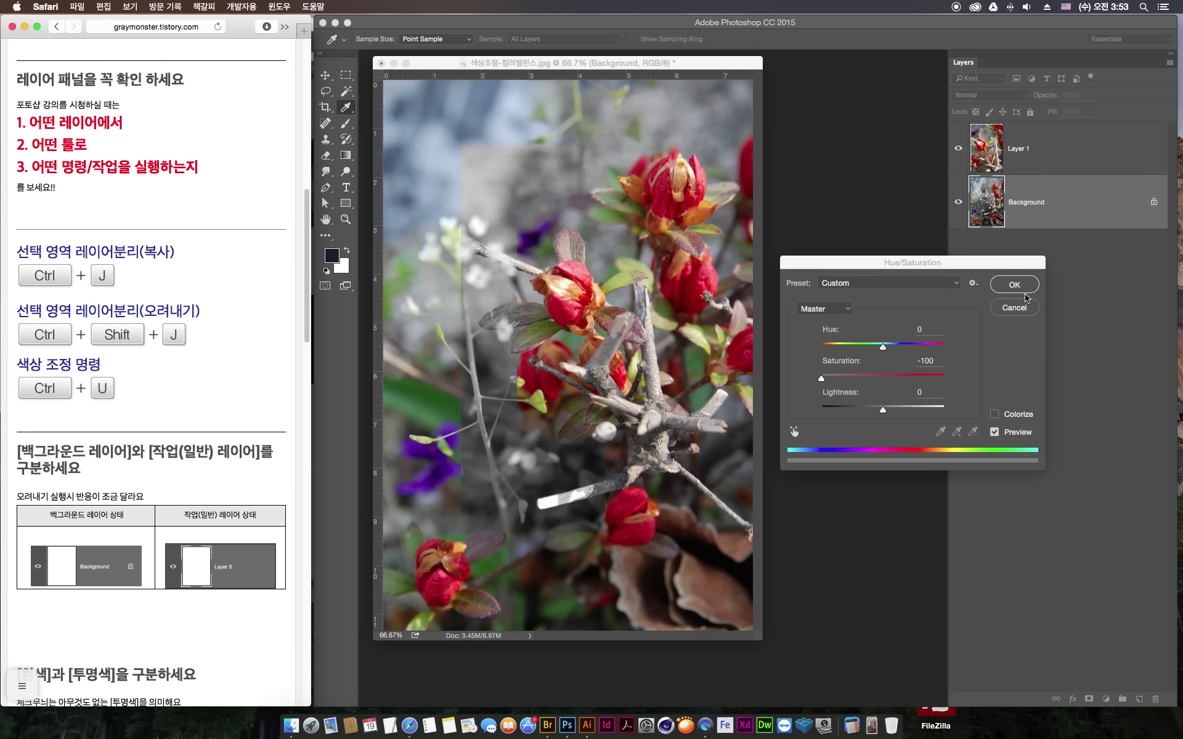
left_click(1014, 308)
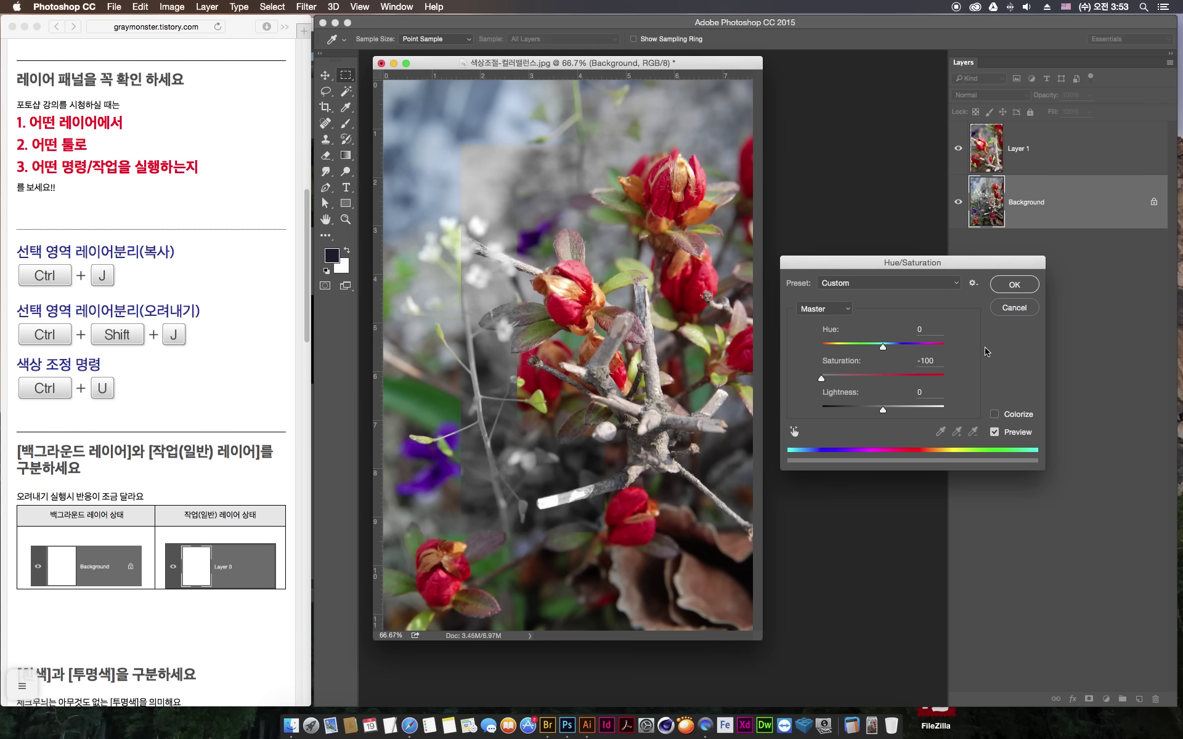
- Cancel the Saturation -100 preview, drop the selection, and select Layer 1 with the Move tool
left_click(1014, 308)
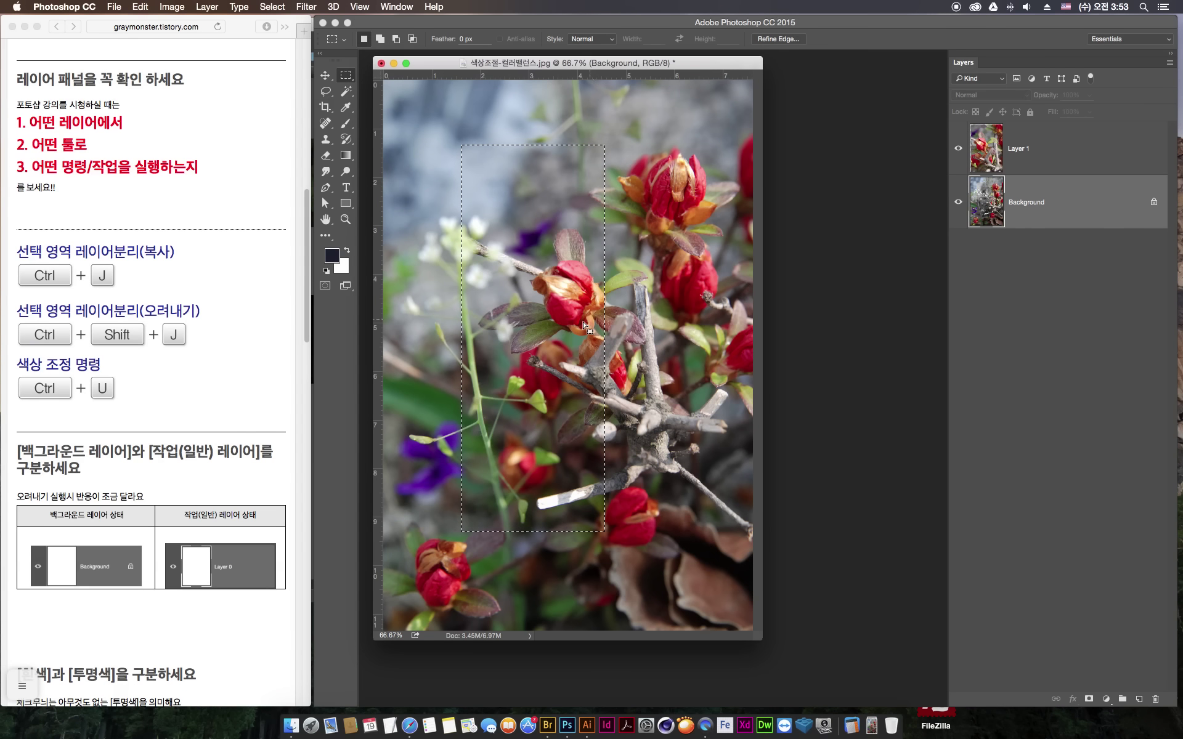
key("ctrl+d")
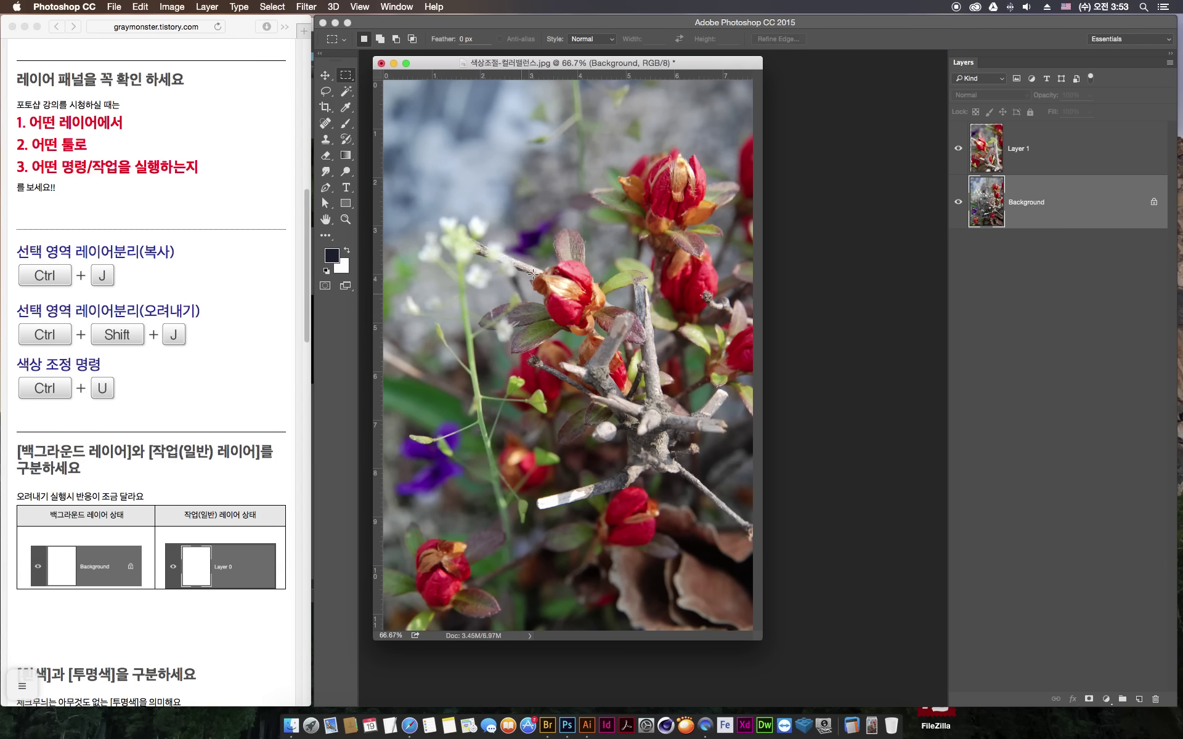
left_click(325, 75)
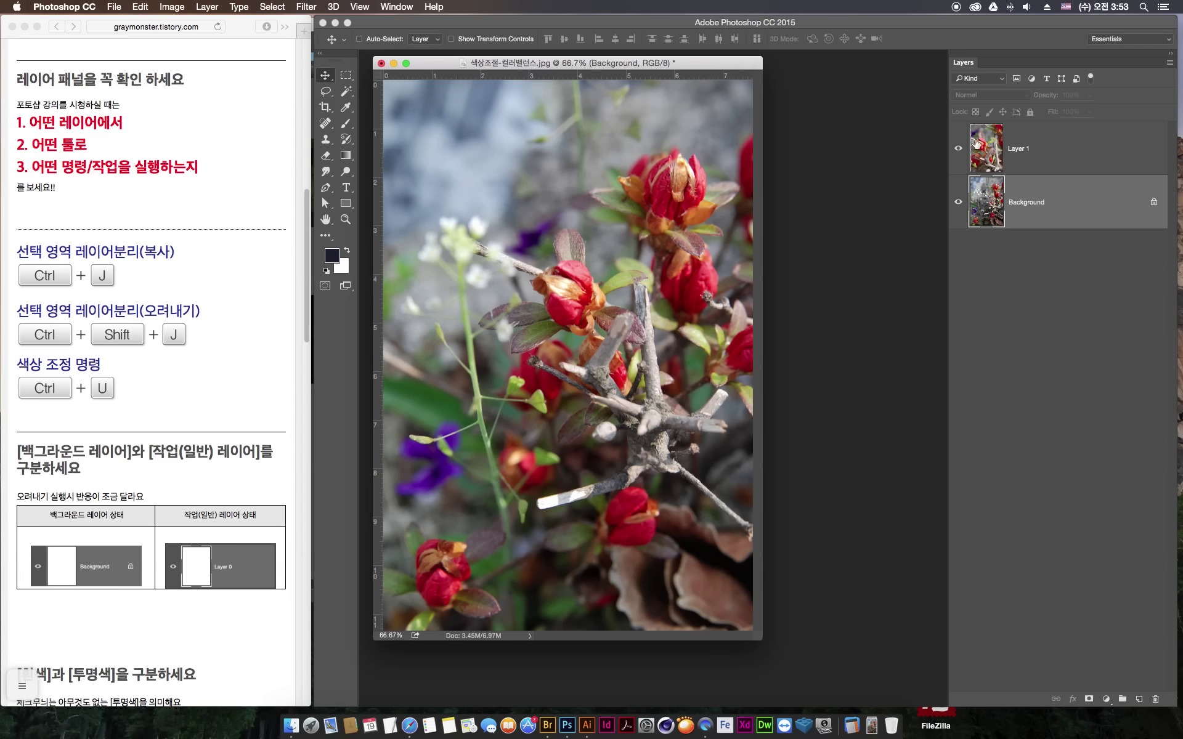
left_click(1030, 160)
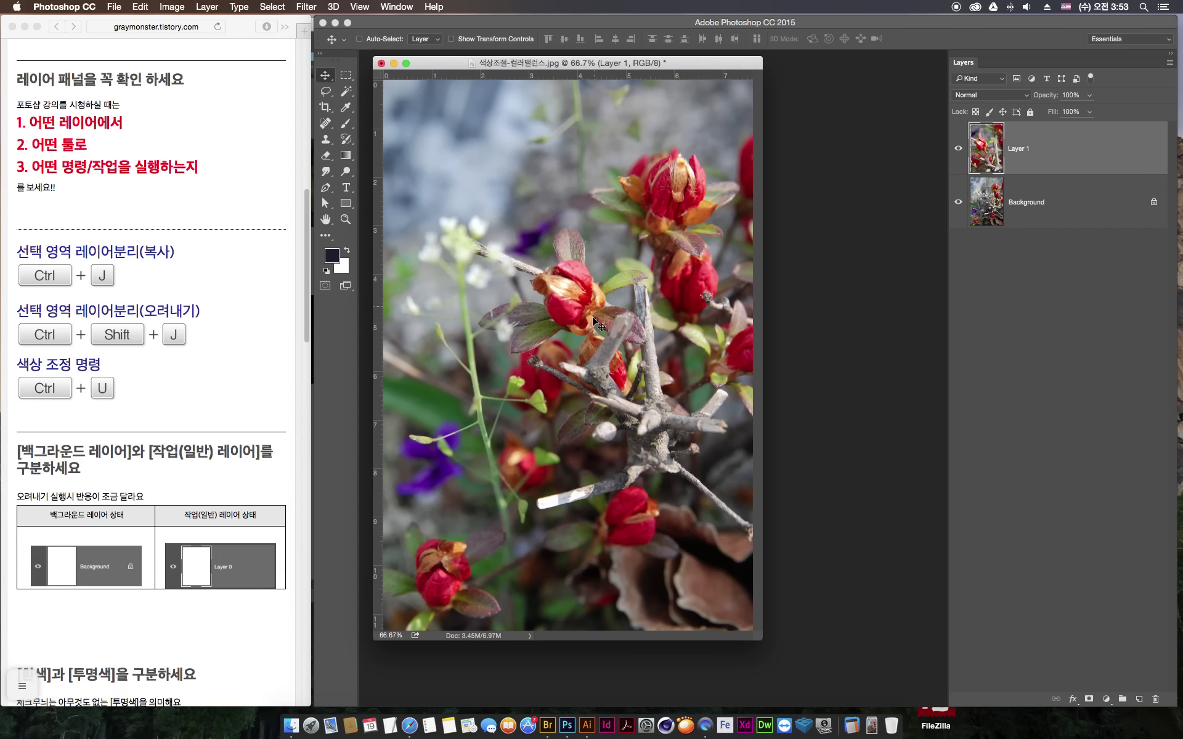
- Drag the Layer 1 flower piece lower, hiding then re-showing the Background to check it
mouse_move(579, 302)
left_mouse_down()
mouse_move(554, 282)
mouse_move(572, 240)
mouse_move(593, 316)
left_mouse_up()
left_click(959, 203)
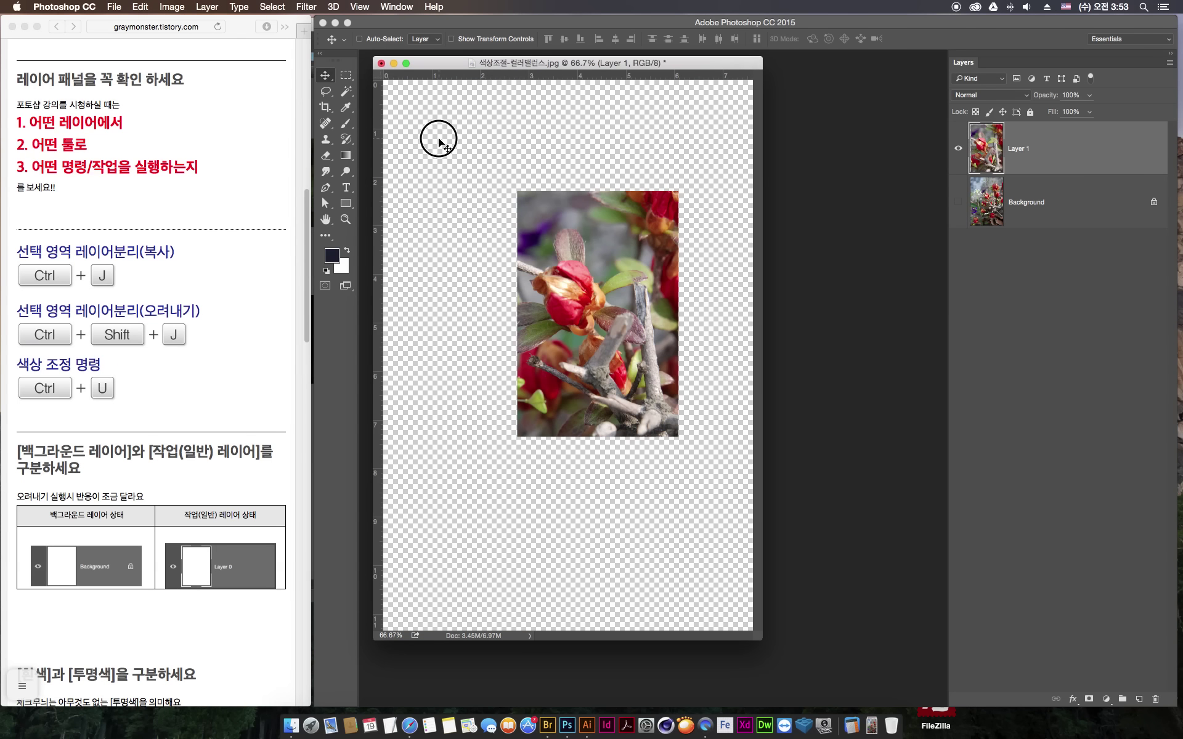
mouse_move(439, 143)
left_mouse_down()
mouse_move(495, 161)
mouse_move(454, 200)
mouse_move(468, 164)
mouse_move(435, 148)
mouse_move(421, 196)
left_mouse_up()
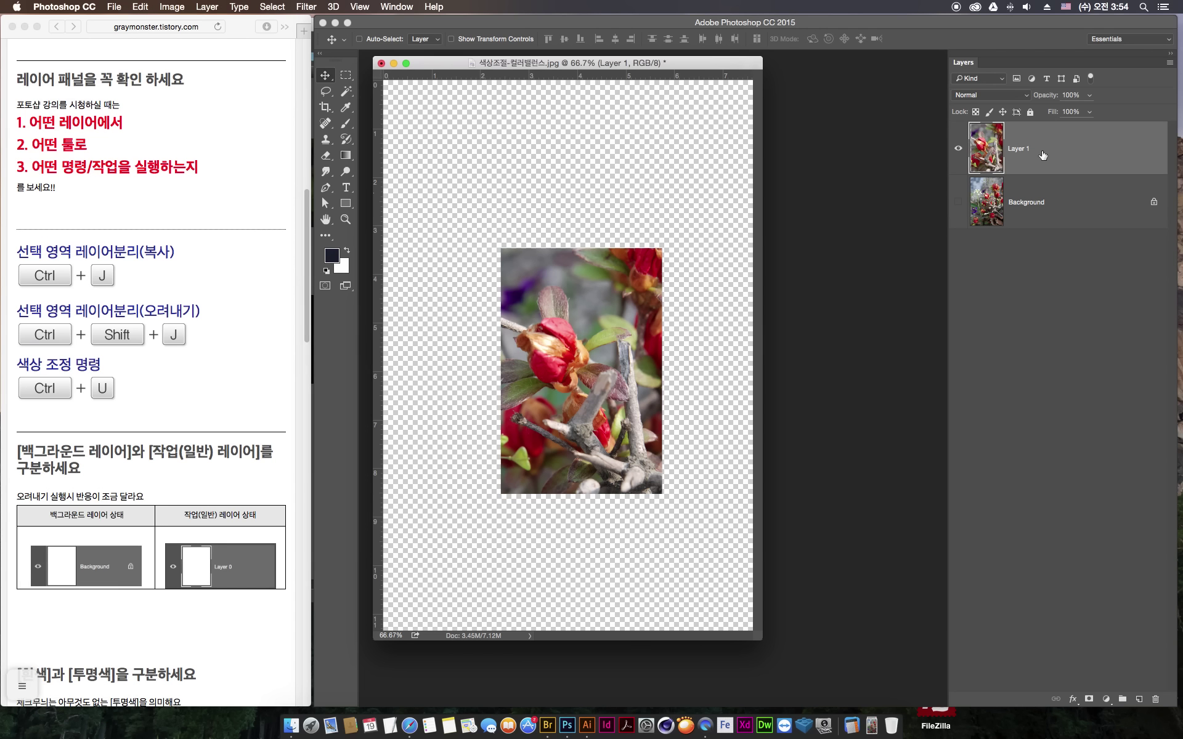
left_click(959, 202)
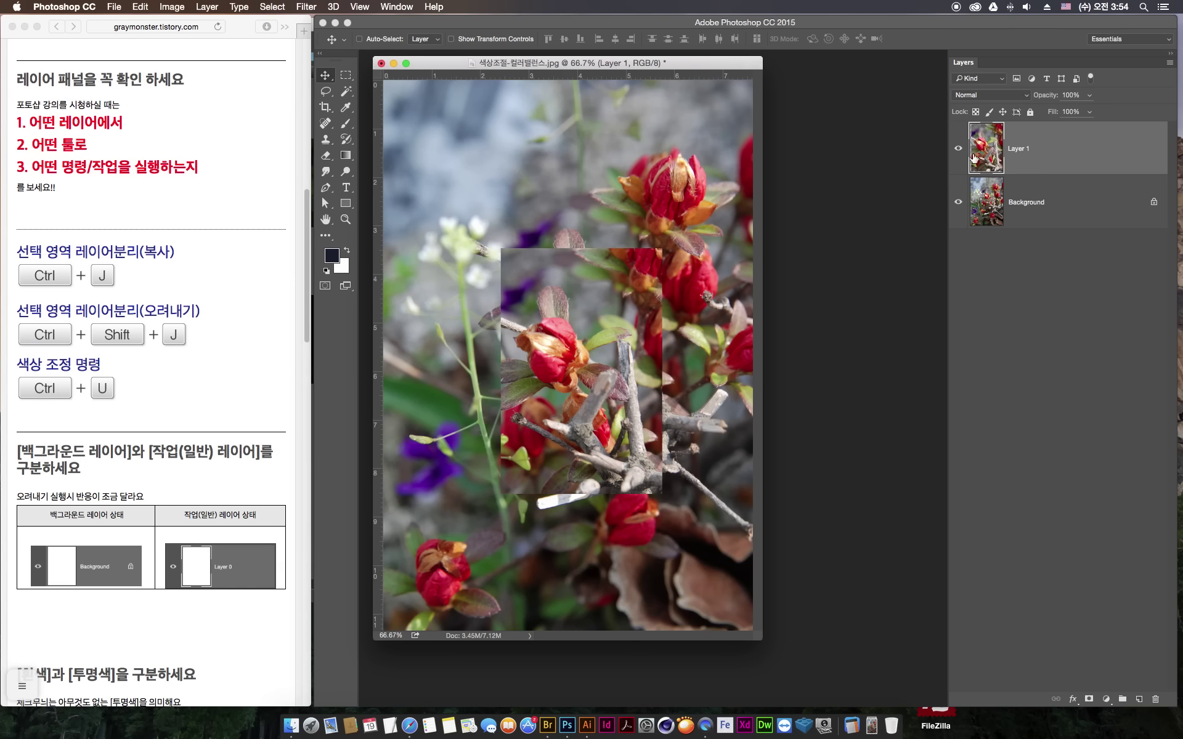
left_click(302, 257)
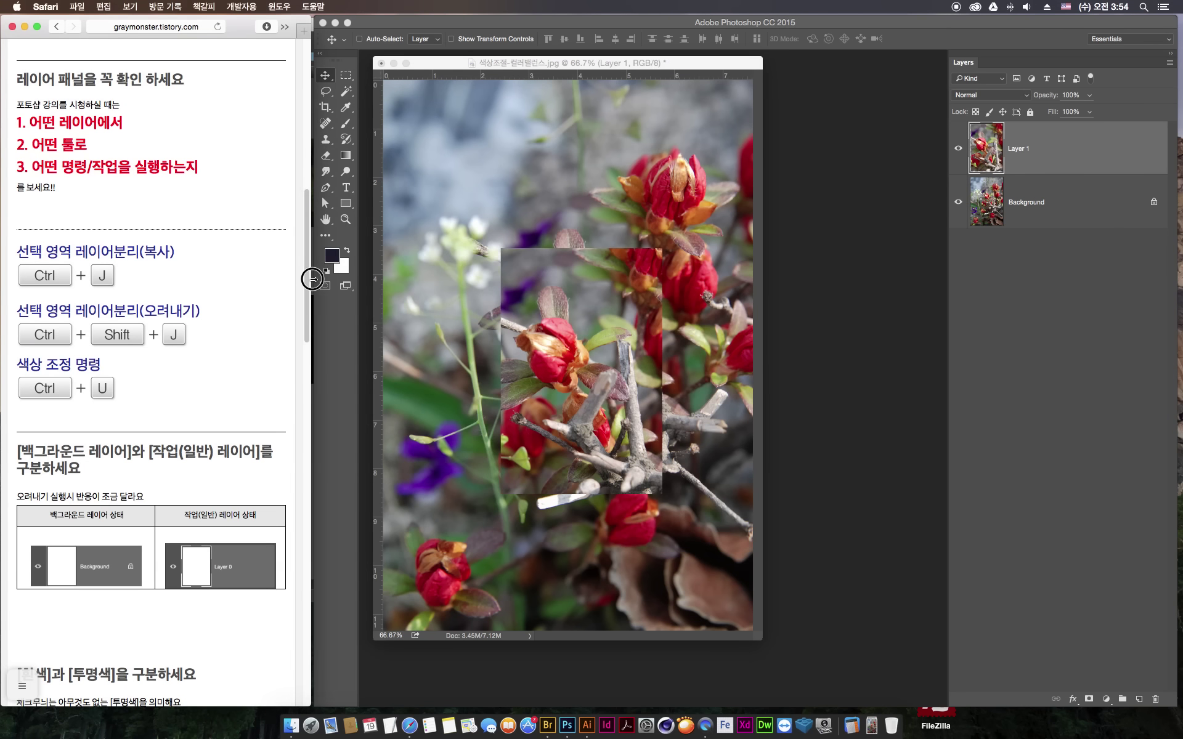
- Scroll the tutorial to the white-versus-transparent section, then drag Layer 1 to the trash in Photoshop
scroll(310, 301, "down", 3)
scroll(310, 301, "down", 5)
scroll(310, 300, "down", 3)
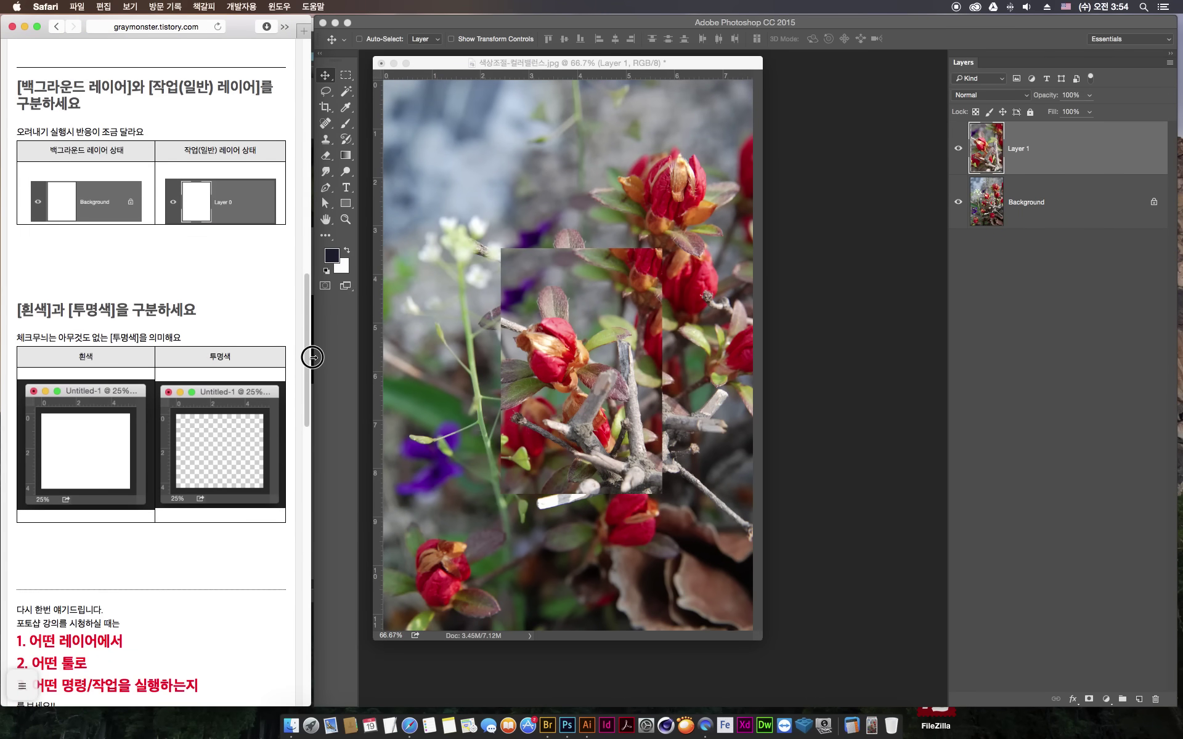
scroll(312, 320, "up", 2)
scroll(313, 346, "down", 1)
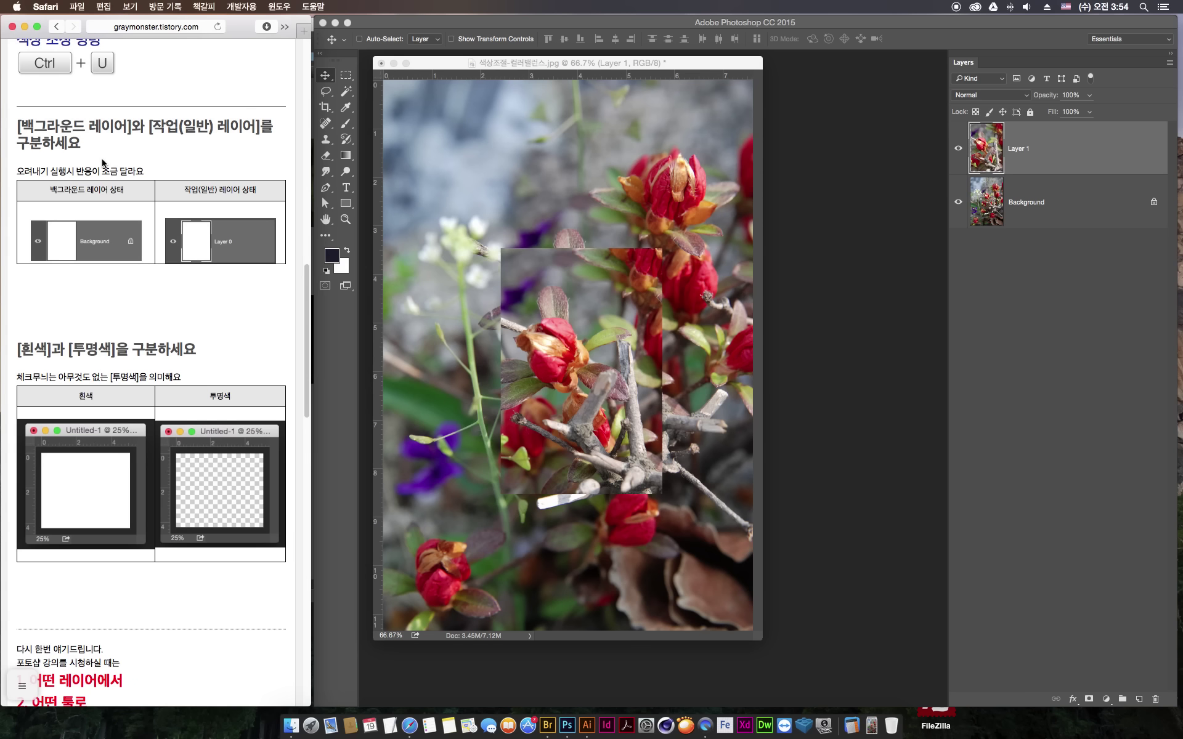
left_click(1094, 154)
left_click_drag(1094, 155, 1157, 703)
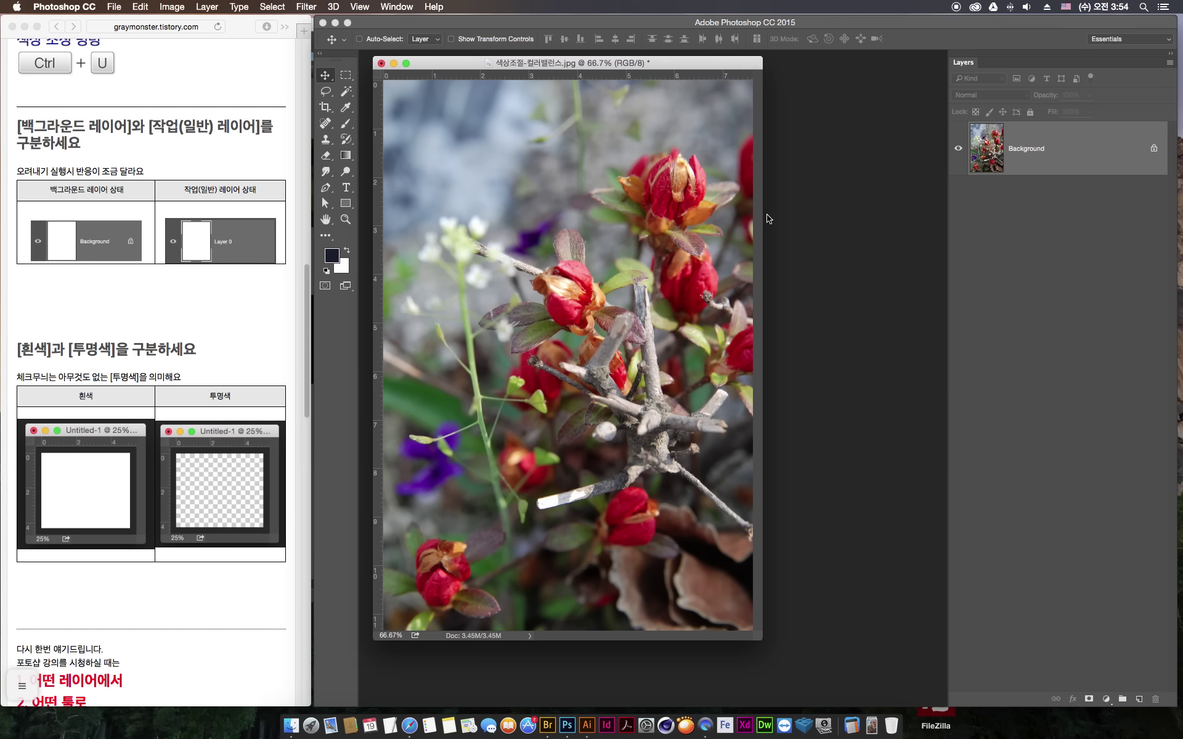
- Choose the Rectangular Marquee tool and set the foreground colour to blue 517acc
left_click_drag(444, 64, 444, 65)
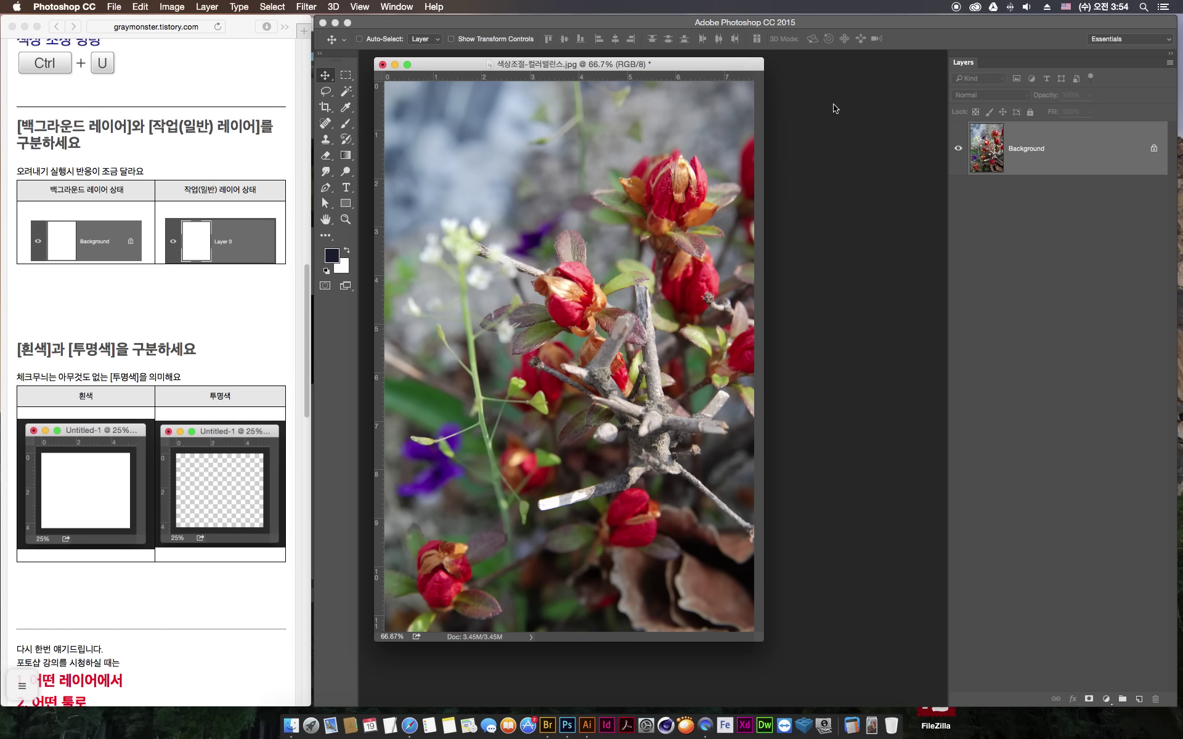
left_click(347, 75)
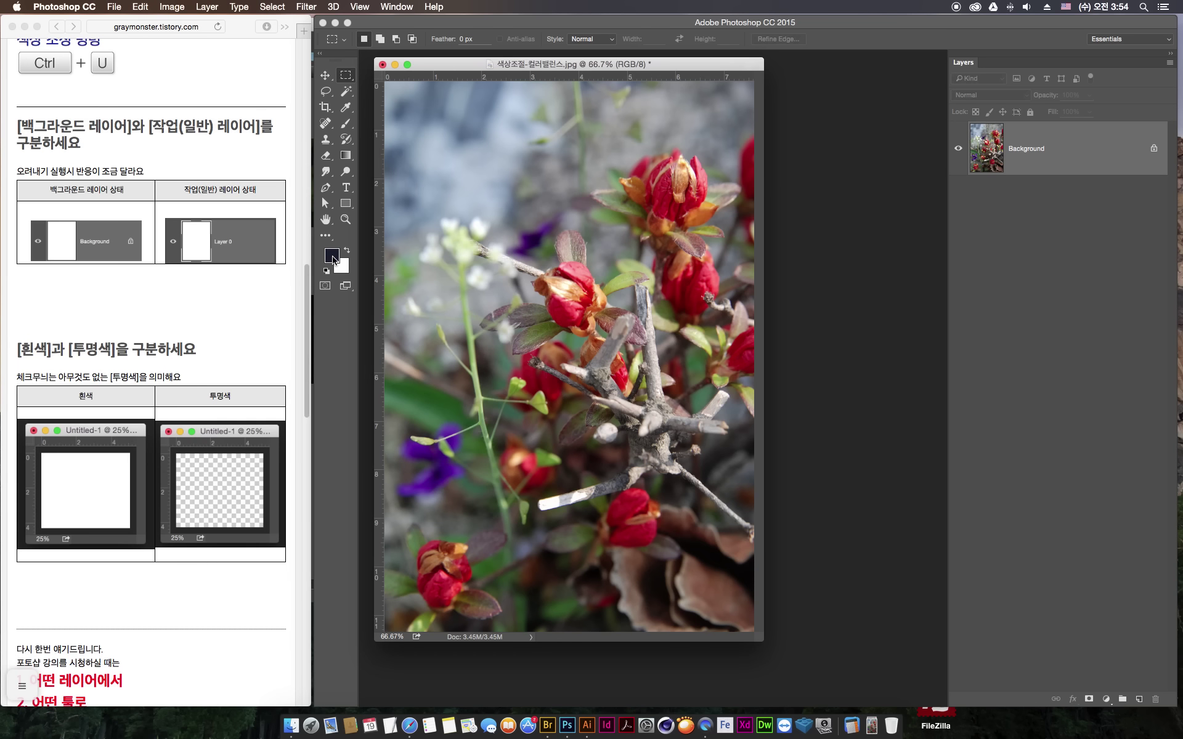
left_click(332, 259)
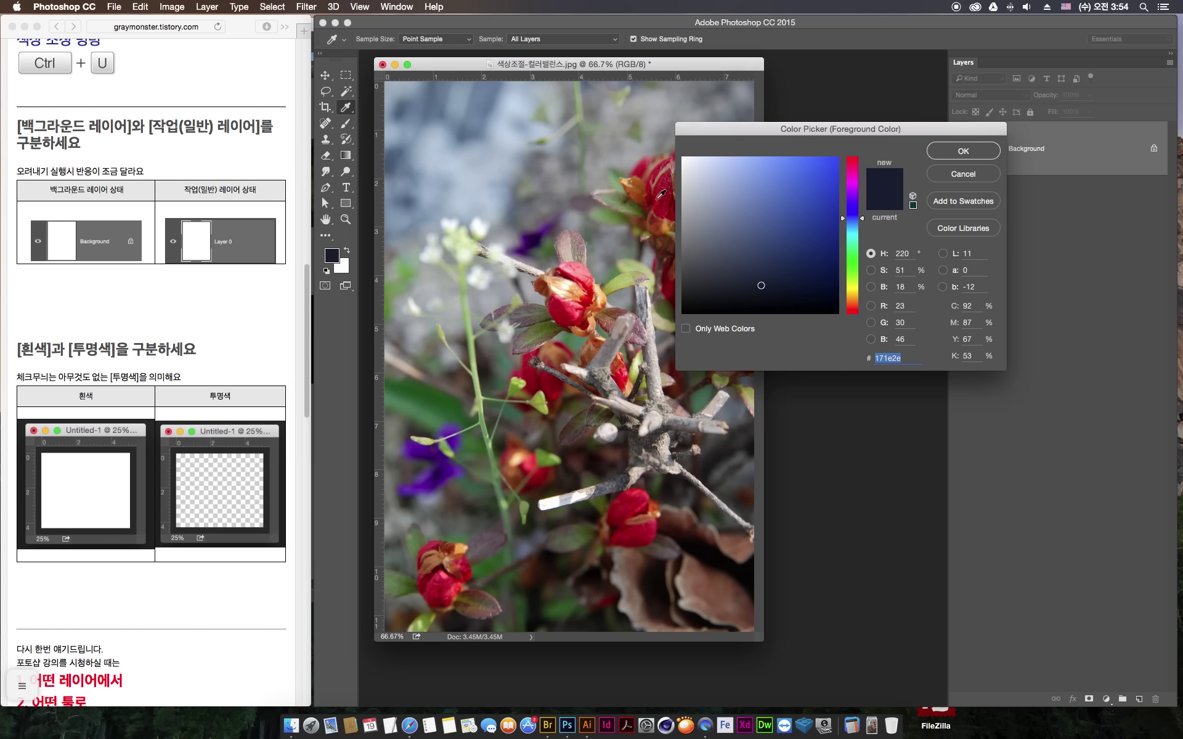
left_click(776, 188)
left_click(958, 151)
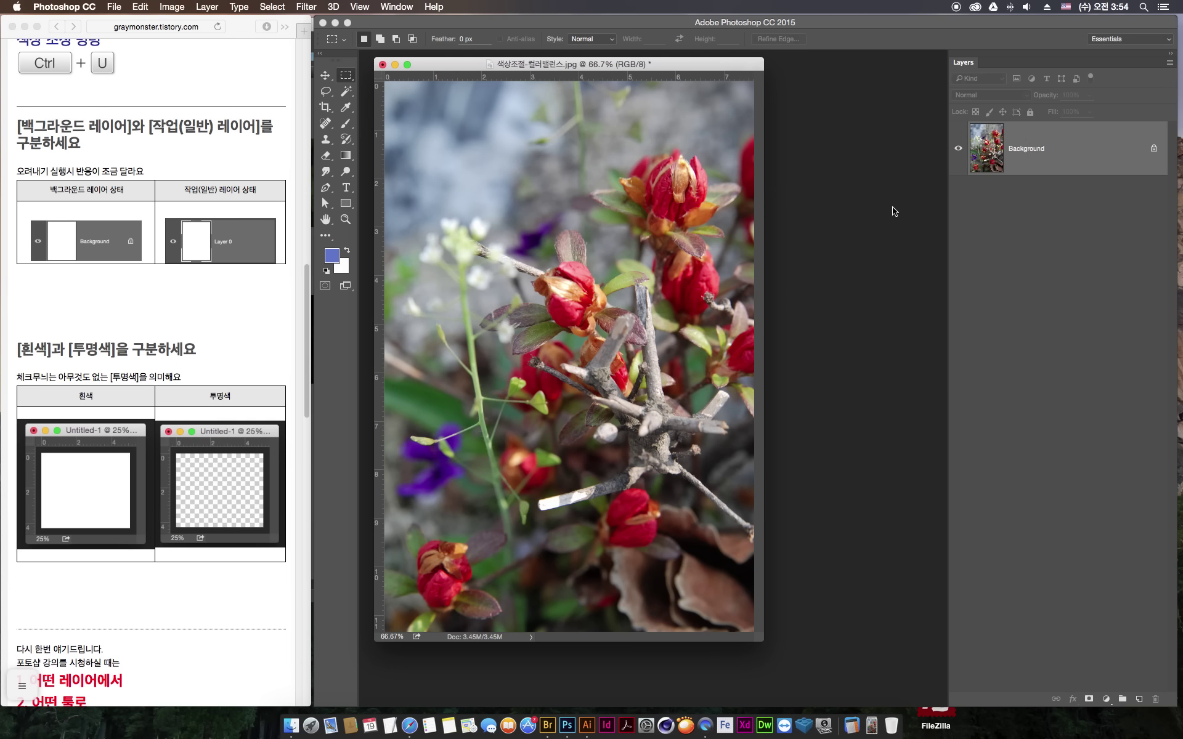
- Set the background colour to a green shade in the Color Picker
left_click(346, 272)
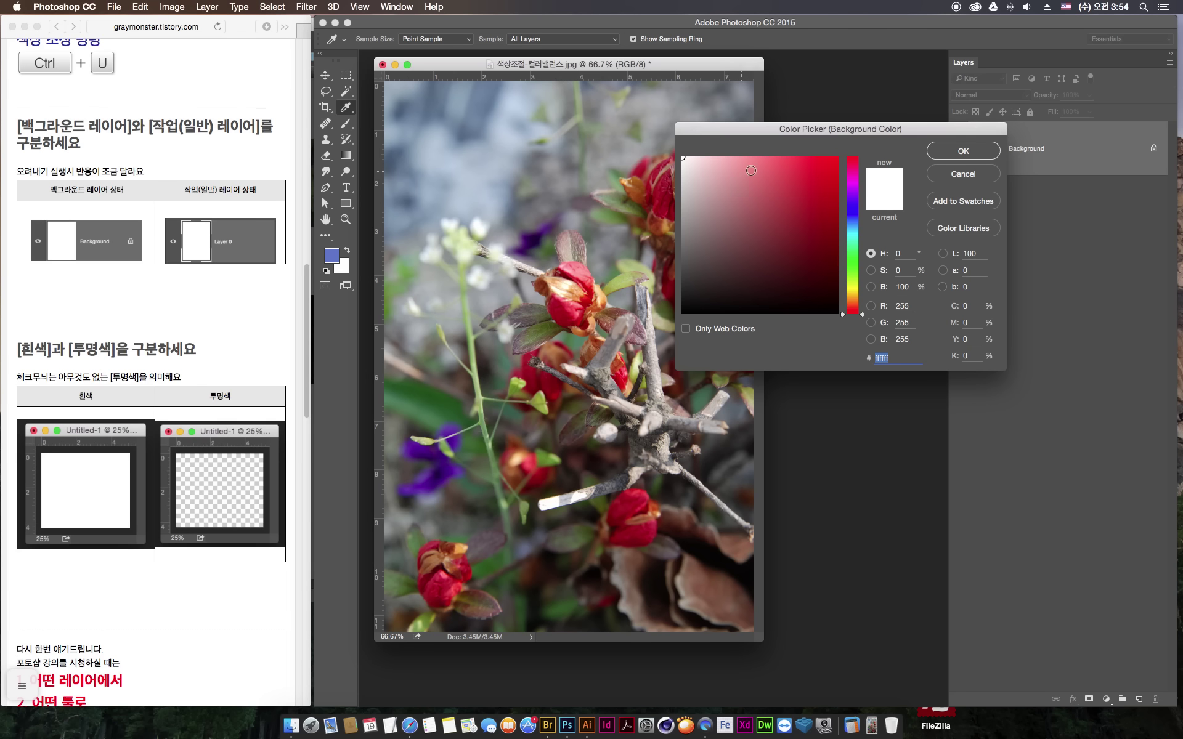
left_click(852, 255)
left_click(766, 238)
left_click(759, 202)
left_click(963, 151)
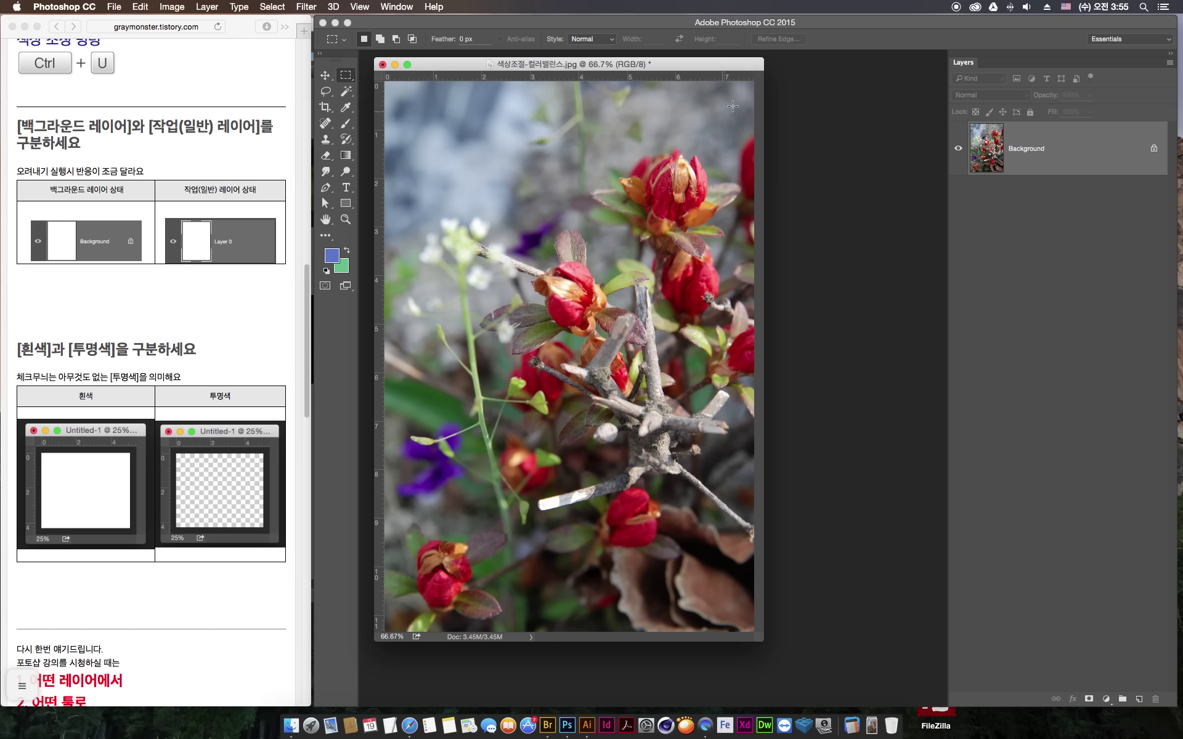
- Swap foreground and background colours repeatedly, ending with blue over green
left_click(348, 255)
left_click(349, 255)
left_click(348, 253)
left_click(349, 253)
left_click(349, 254)
left_click(349, 253)
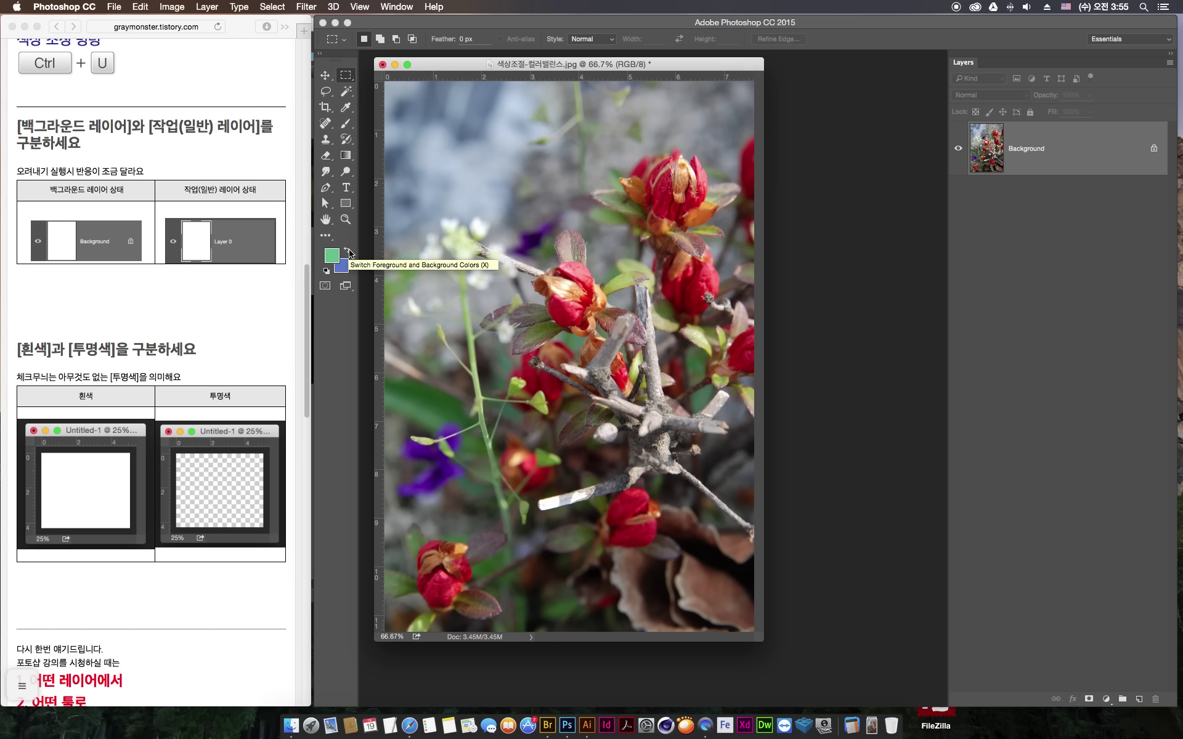
left_click(349, 253)
left_click(349, 253)
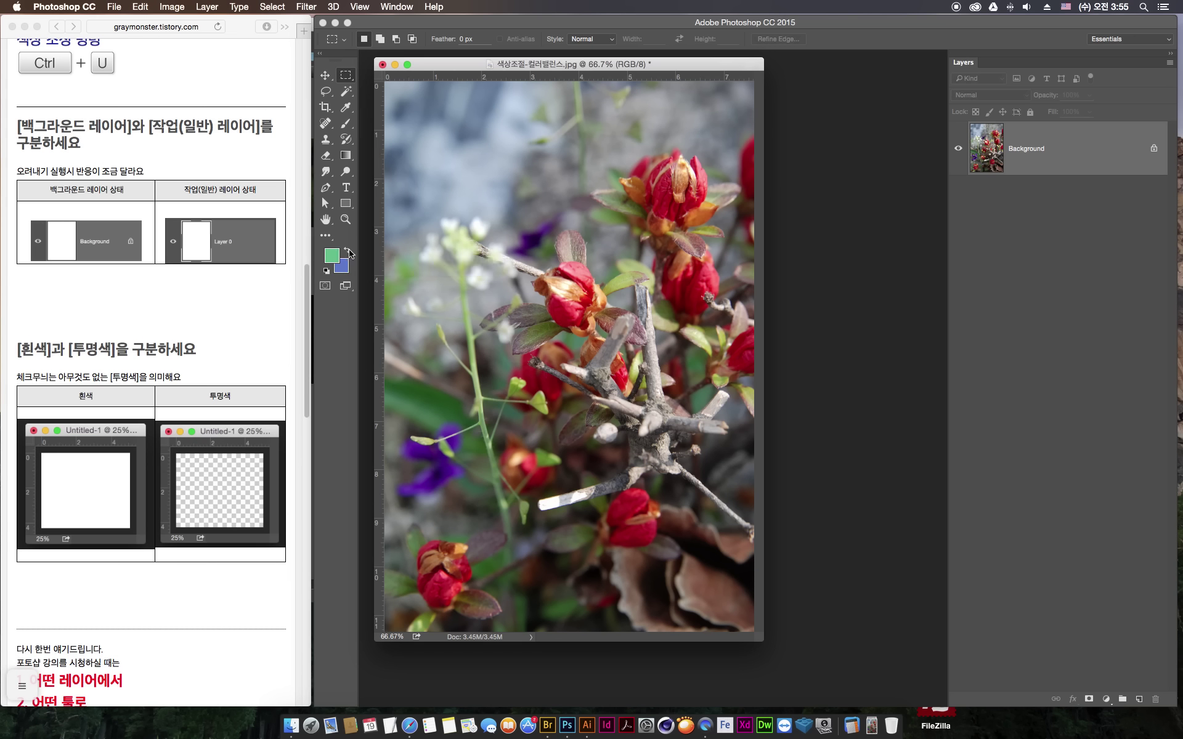
left_click(348, 253)
left_click(349, 253)
left_click(349, 253)
- Marquee a rectangle around the central red buds and bring up the Fill dialog
left_click(506, 217)
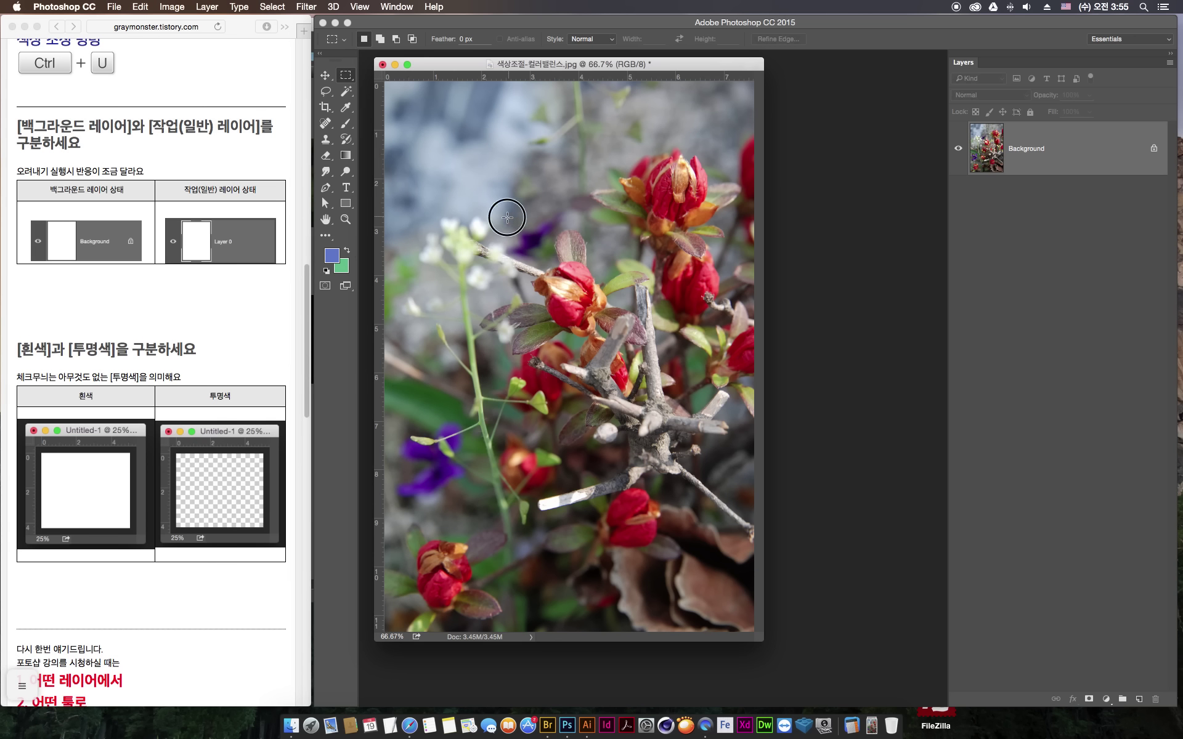
left_click_drag(507, 218, 631, 385)
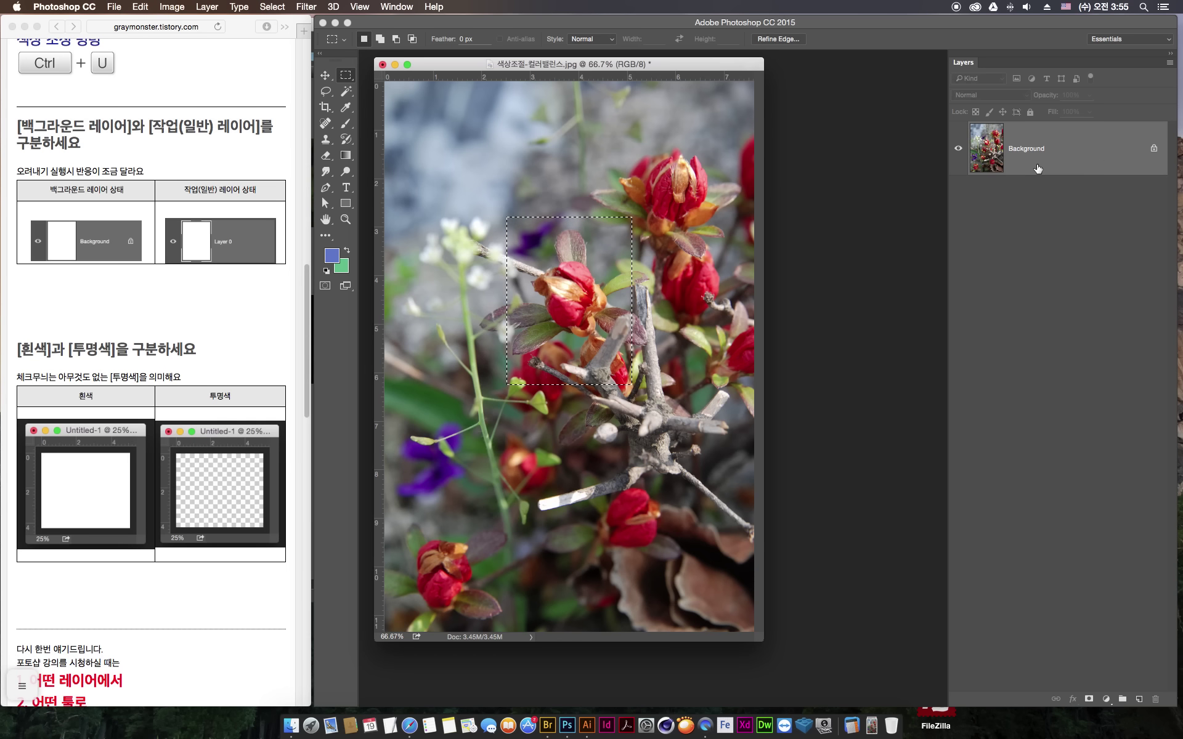
key("BackSpace")
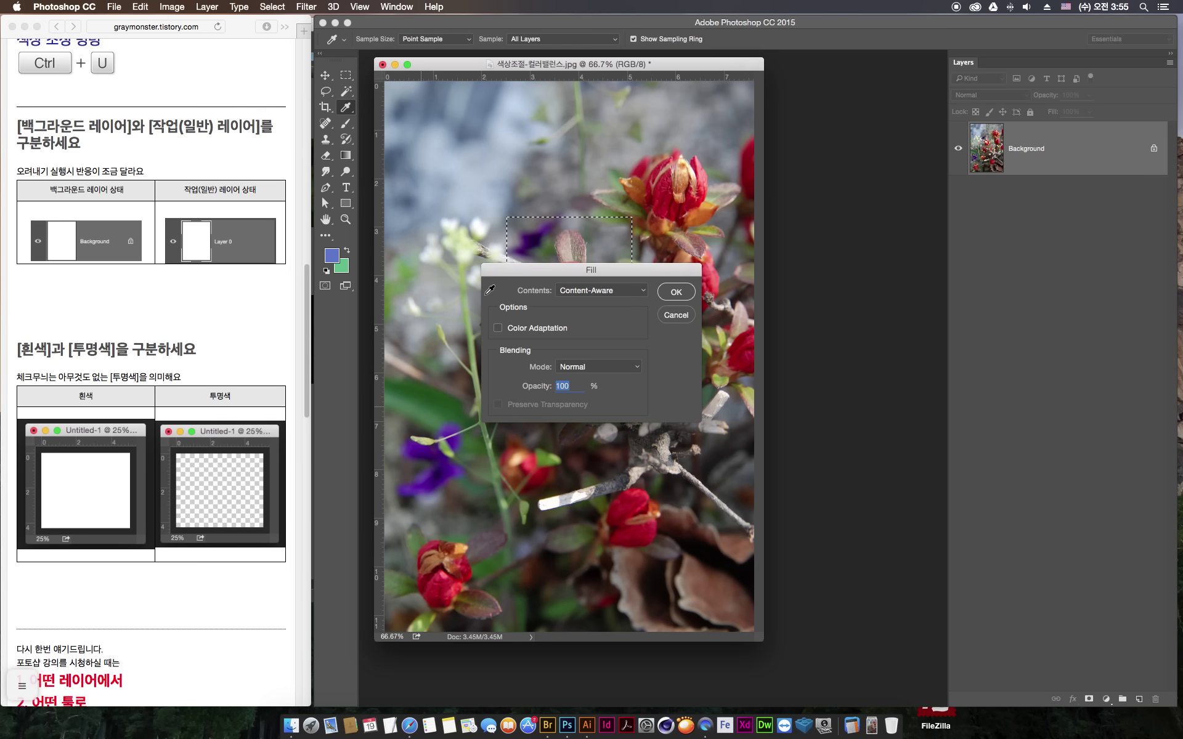
left_click_drag(528, 269, 696, 237)
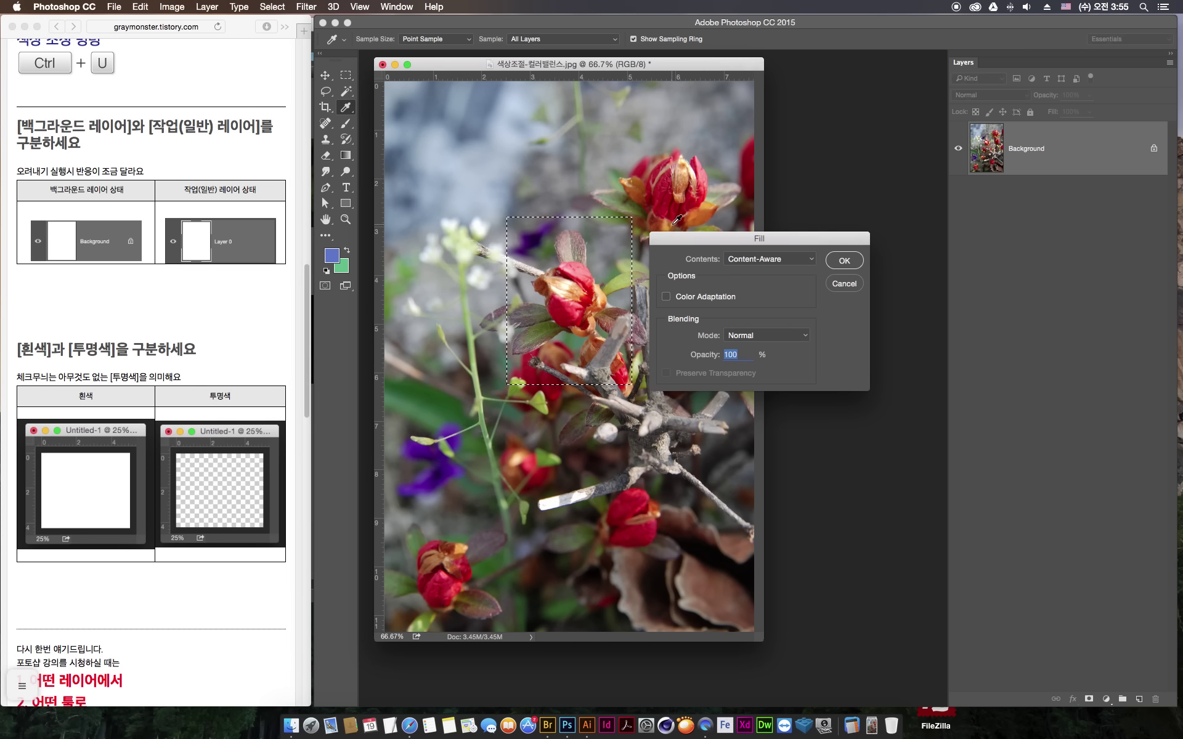
- Fill the rectangle with Background Color green, then undo the fill
left_click(791, 266)
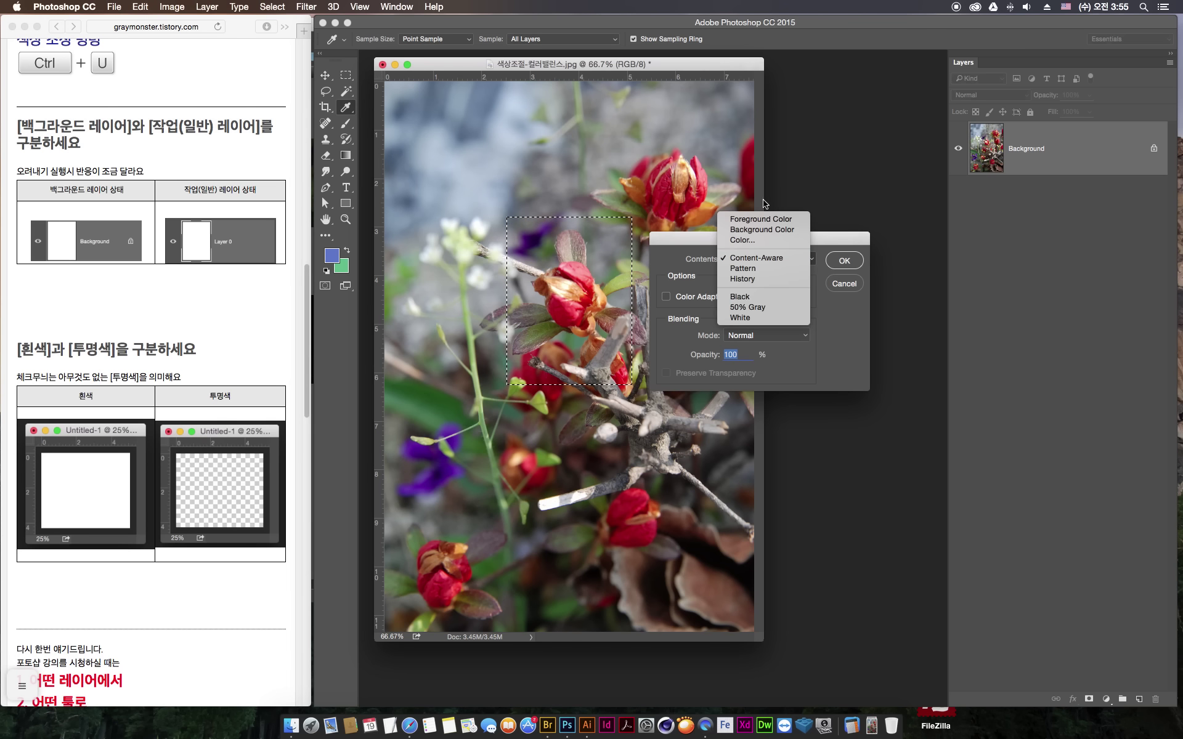
left_click(771, 232)
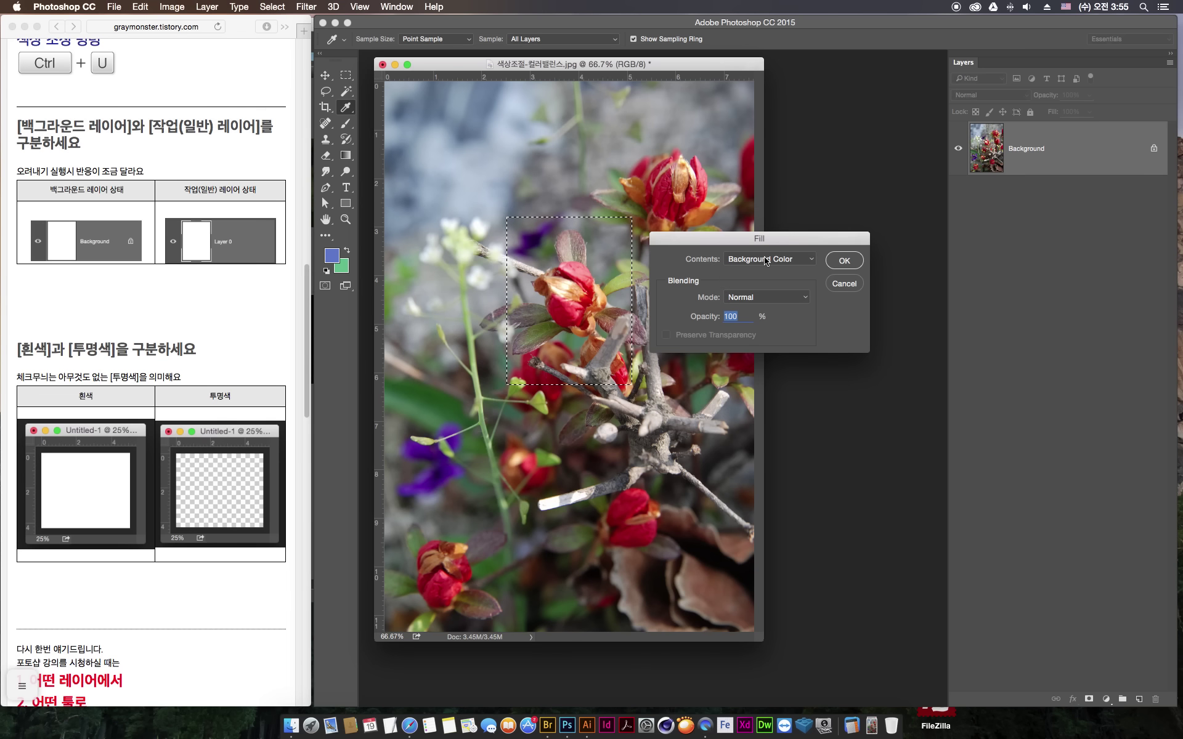
left_click(766, 259)
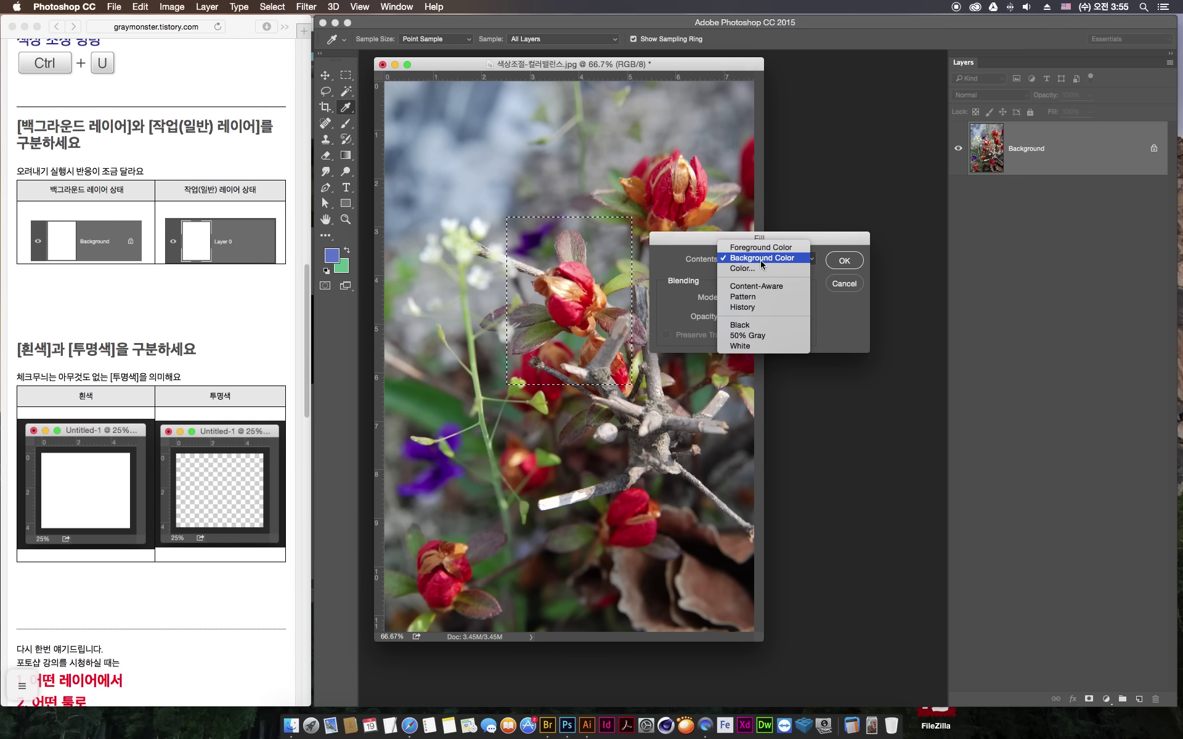
left_click(763, 259)
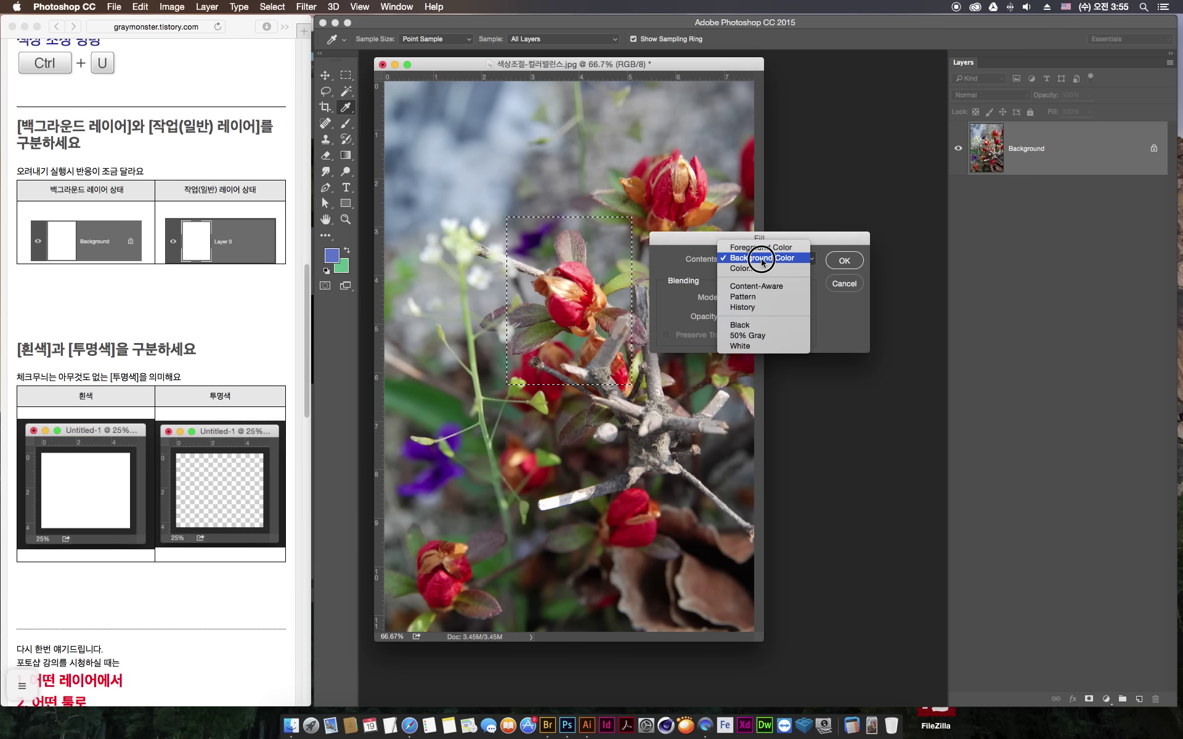
left_click(851, 264)
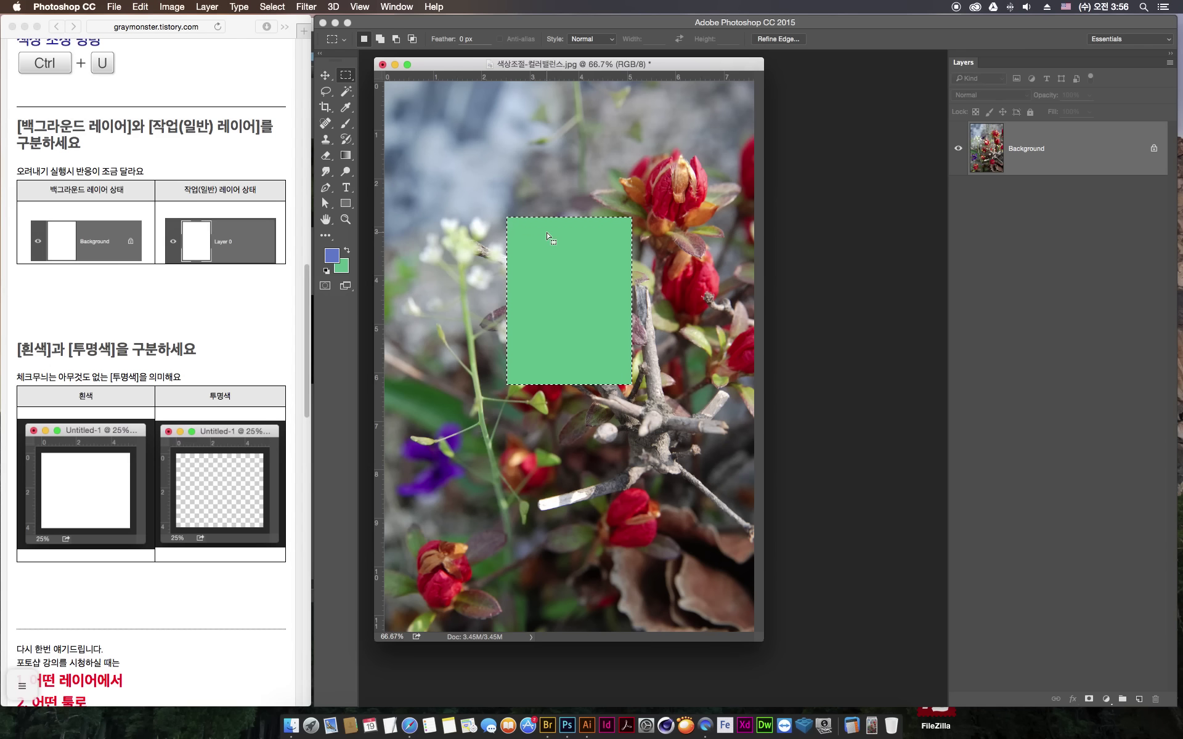
key("super+z")
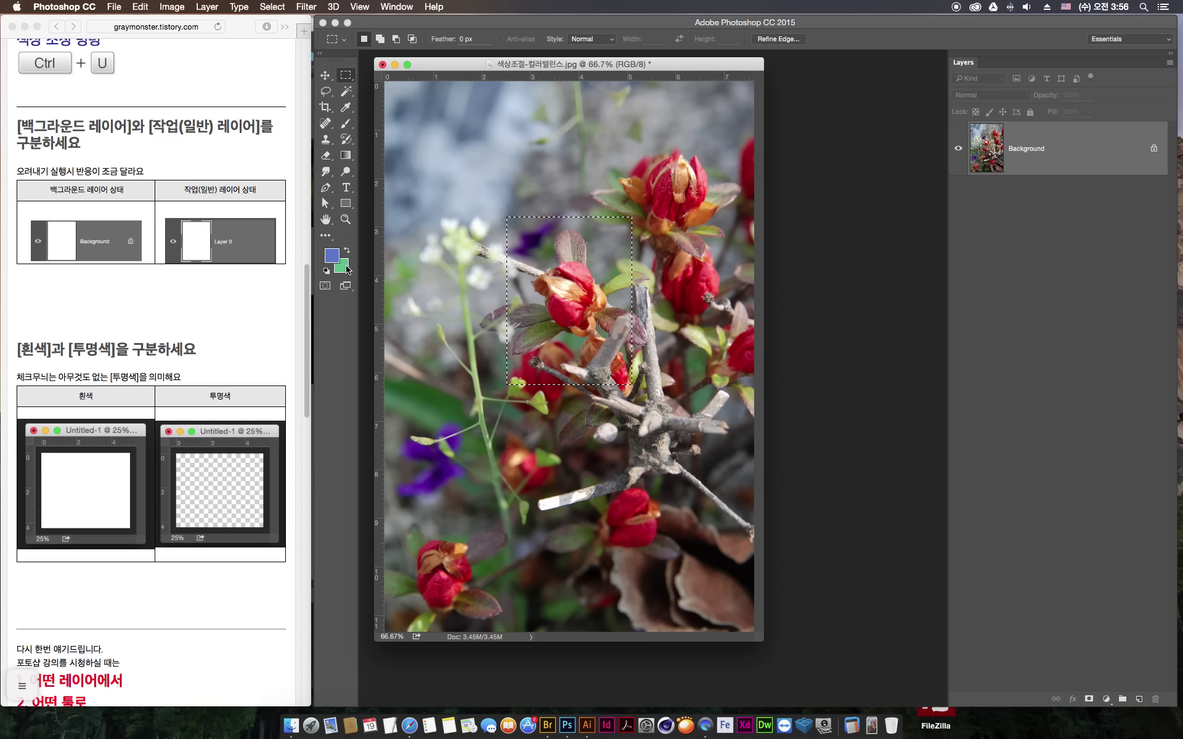
left_click(341, 266)
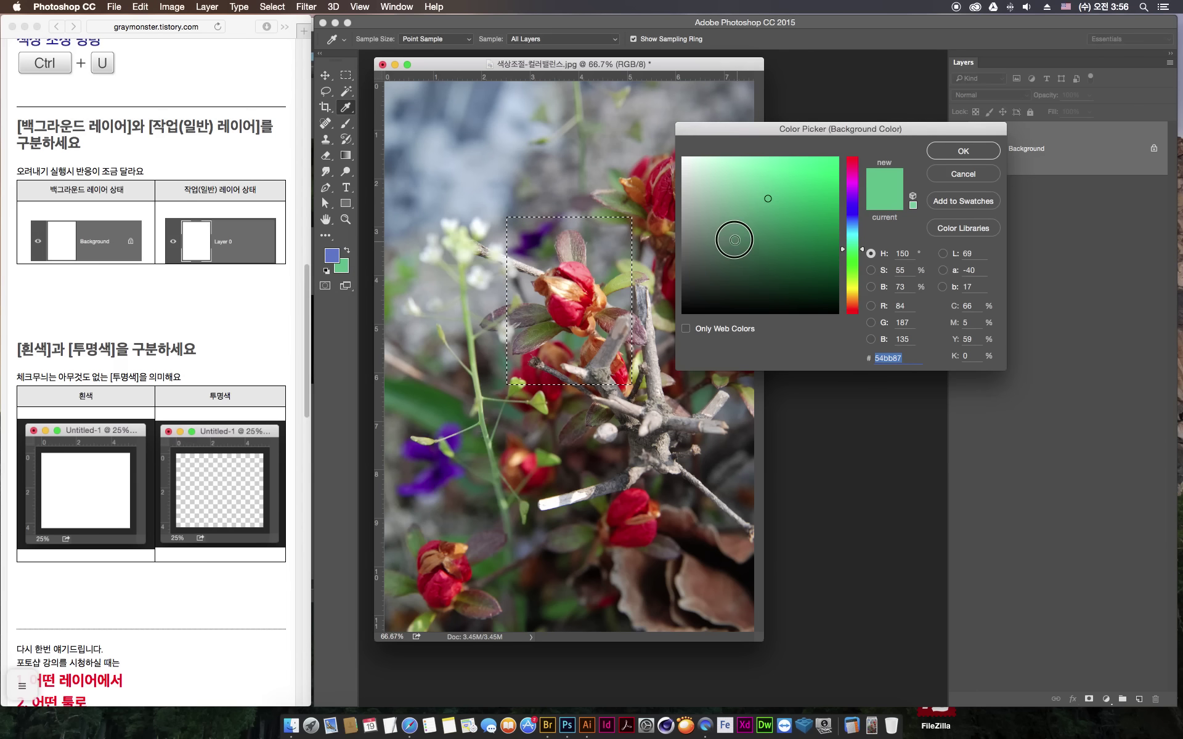
- Make the background colour white, fill the rectangle with it, then undo and deselect
left_click_drag(734, 241, 668, 151)
left_click(947, 153)
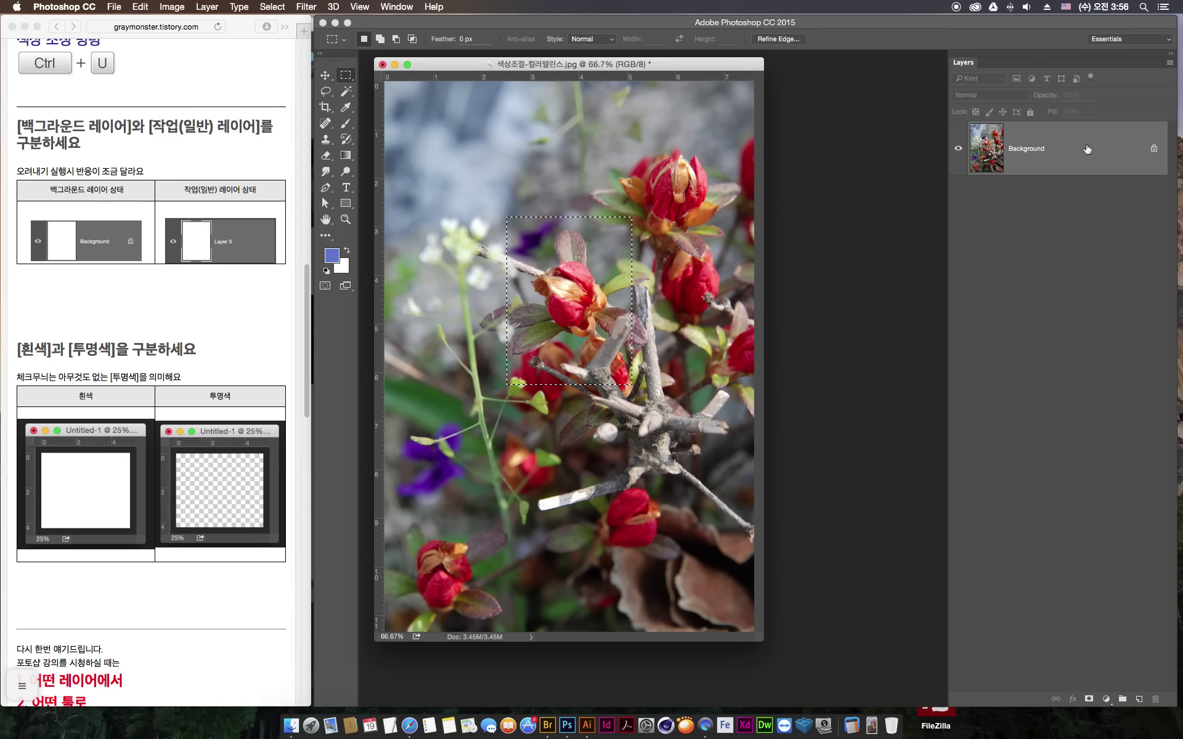
key("BackSpace")
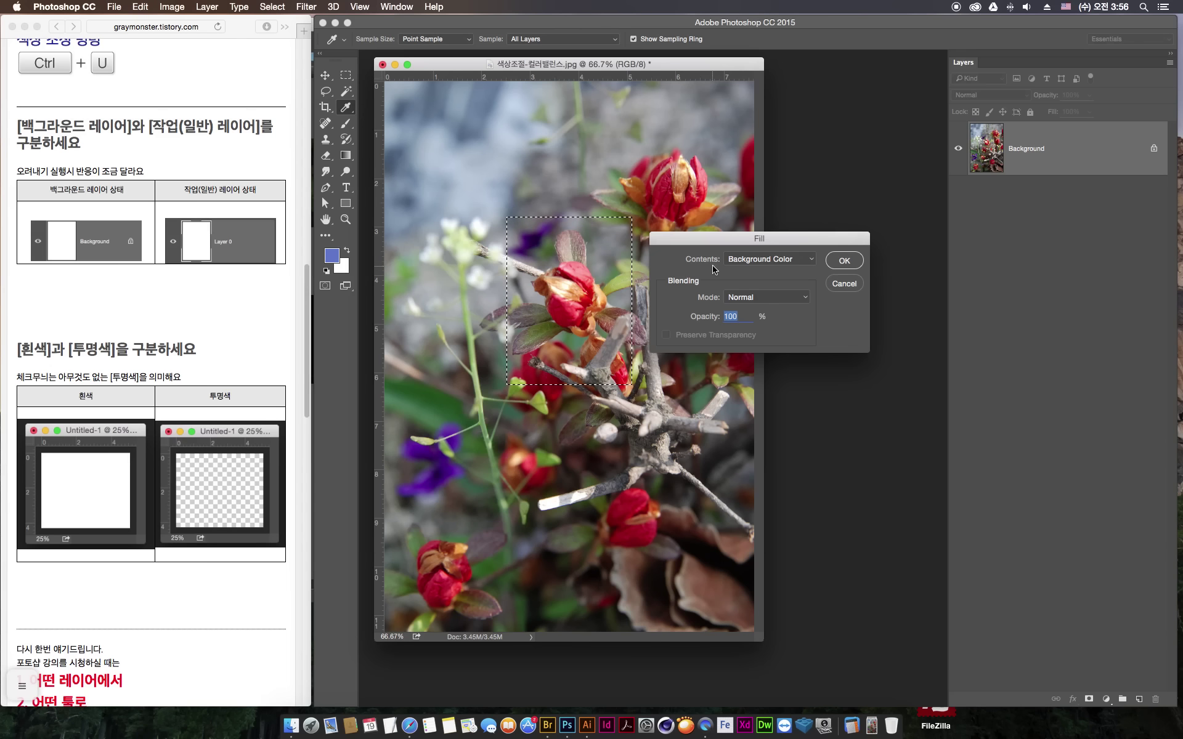
left_click(844, 260)
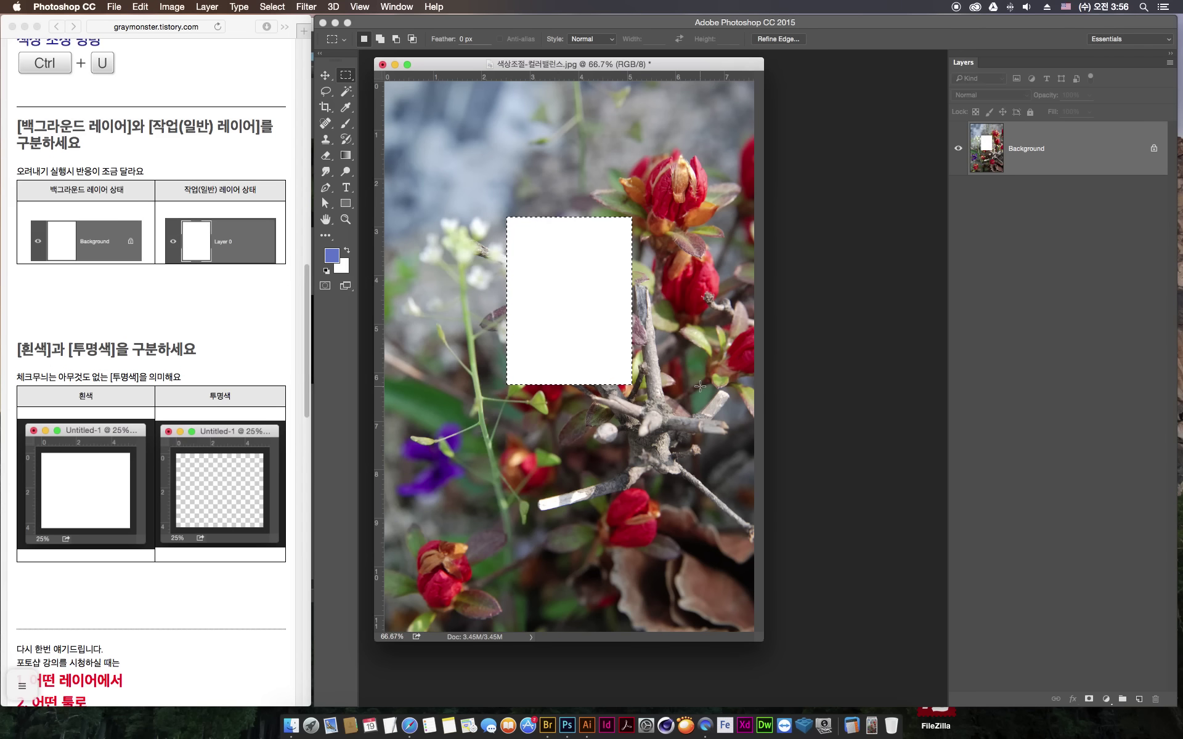
key("ctrl+z")
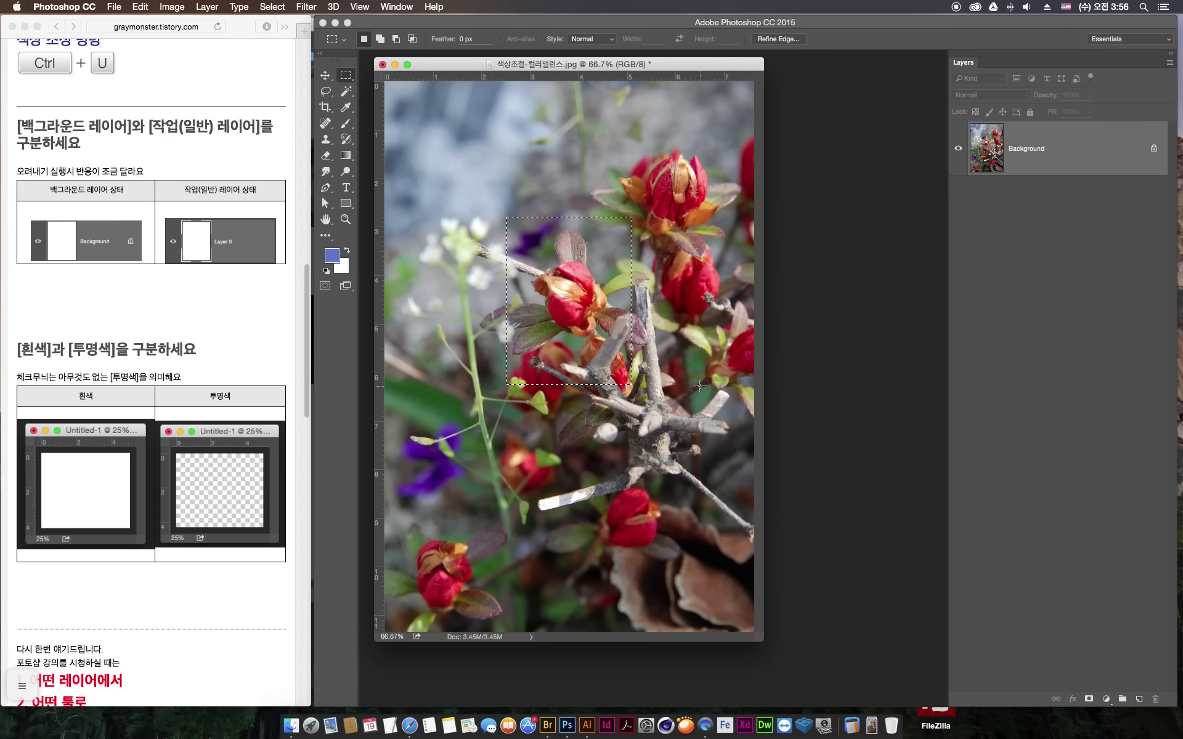
key("ctrl+d")
- Convert the Background to Layer 0, delete a rectangle over the central buds, and deselect
double_click(1116, 156)
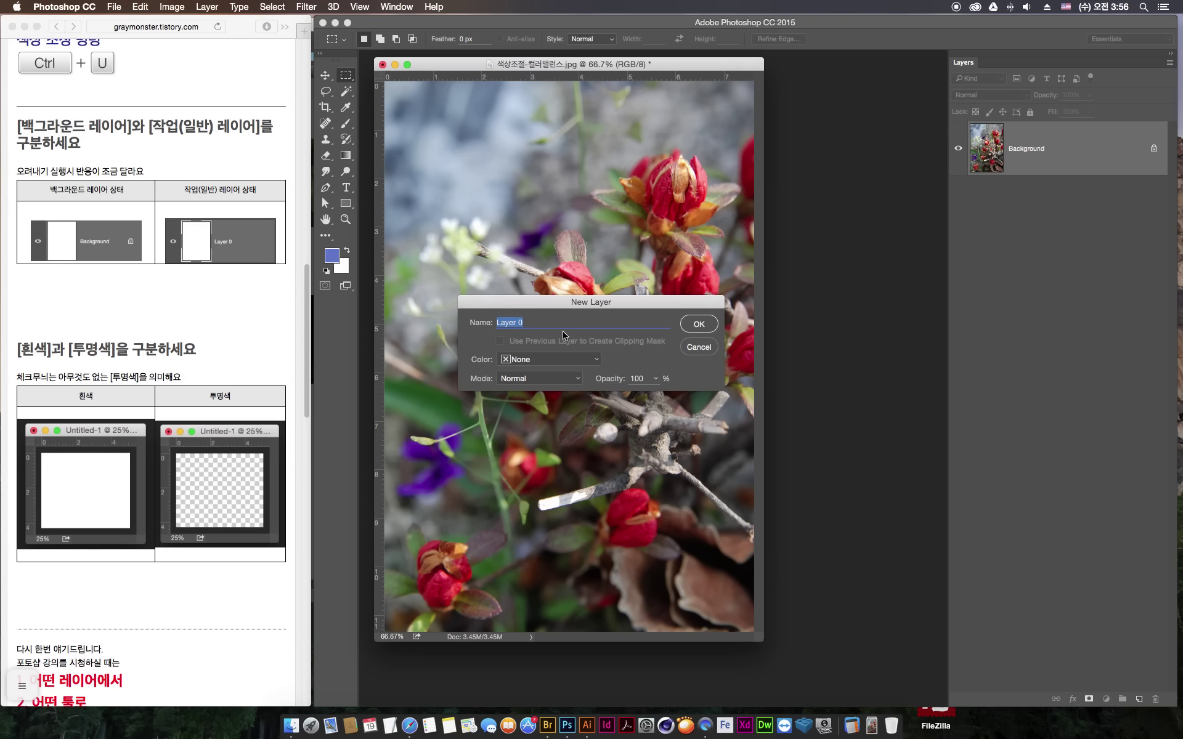
left_click(699, 324)
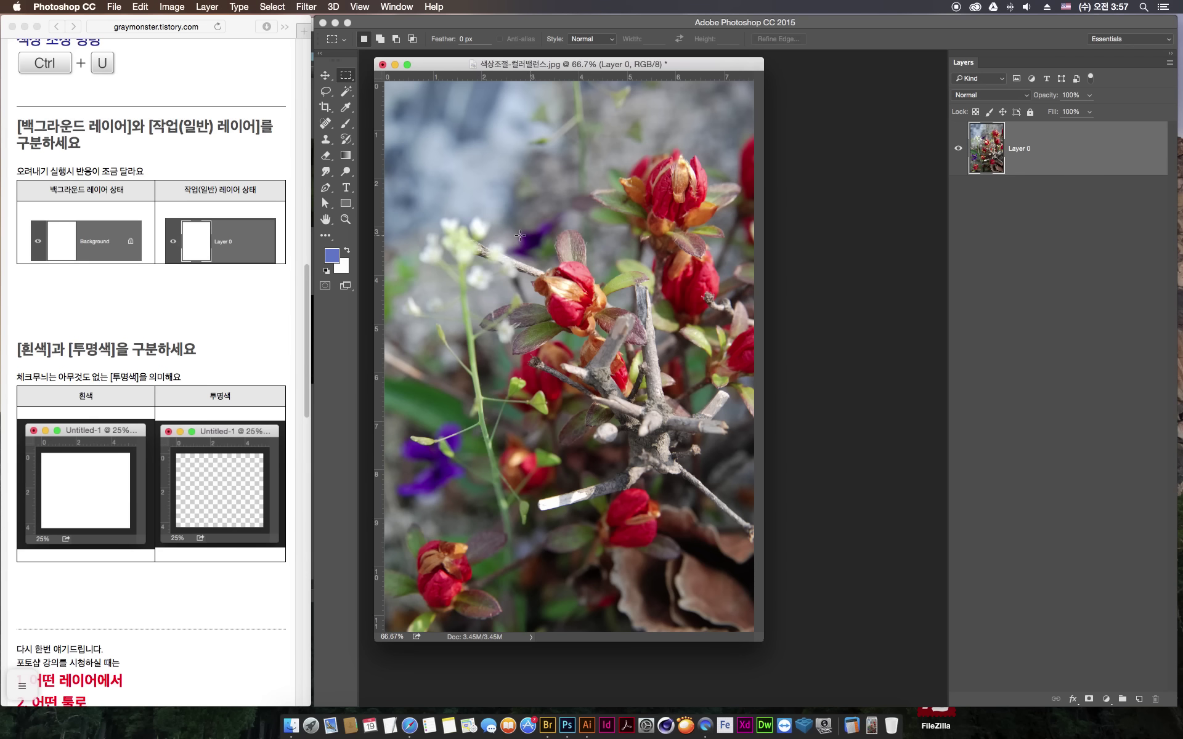
left_click_drag(523, 232, 639, 415)
key("Delete")
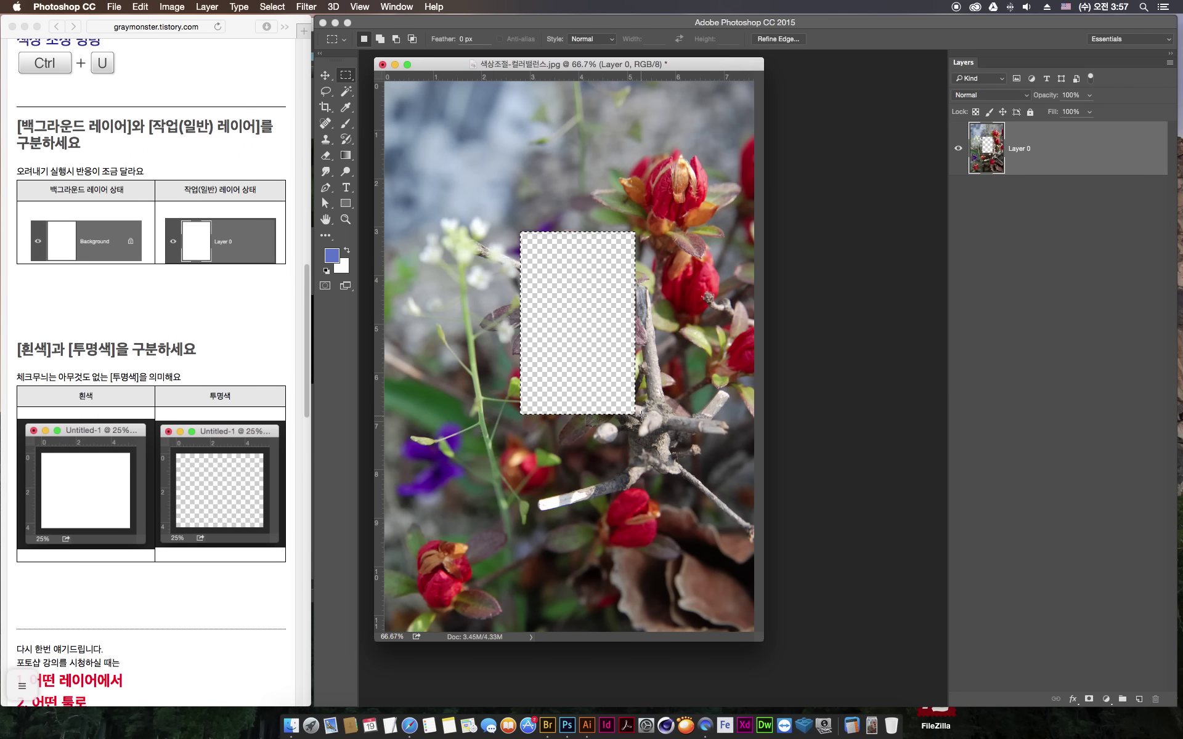
key("super+d")
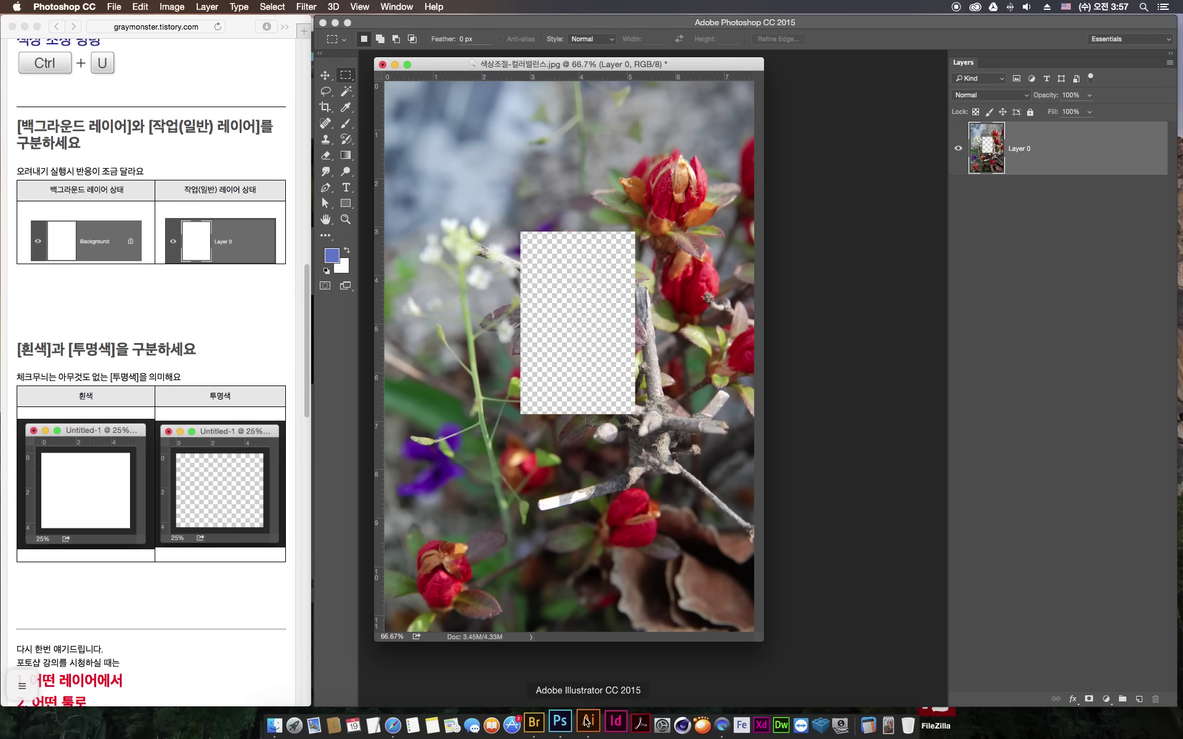
- In Illustrator, delete the street photo and nudge the red square up-right, then return to Photoshop
left_click(587, 725)
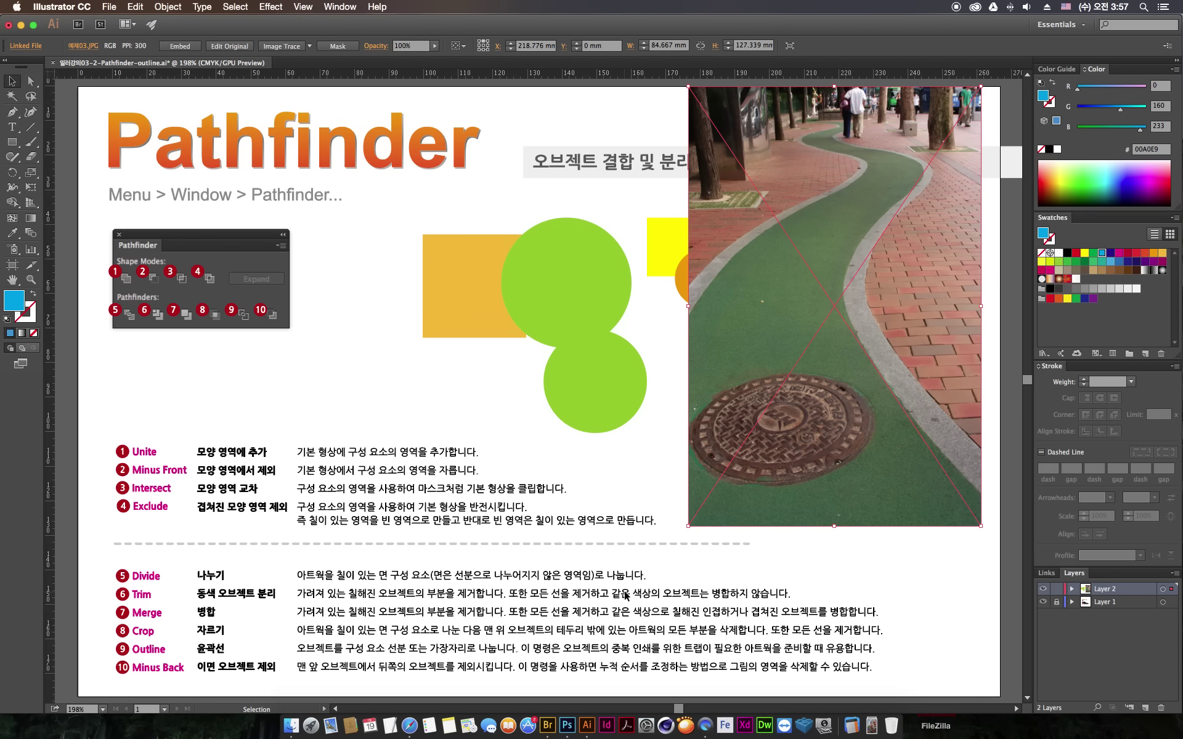
key("Delete")
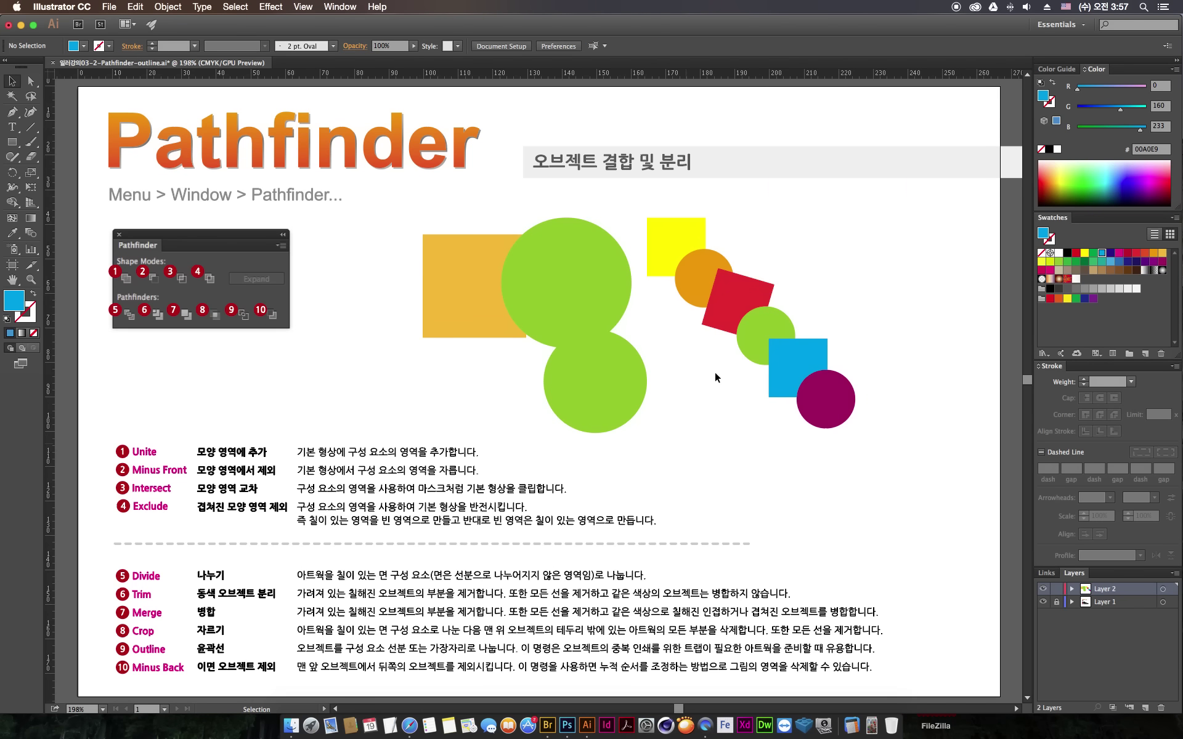
left_click(13, 113)
left_click(11, 81)
left_click_drag(728, 303, 758, 285)
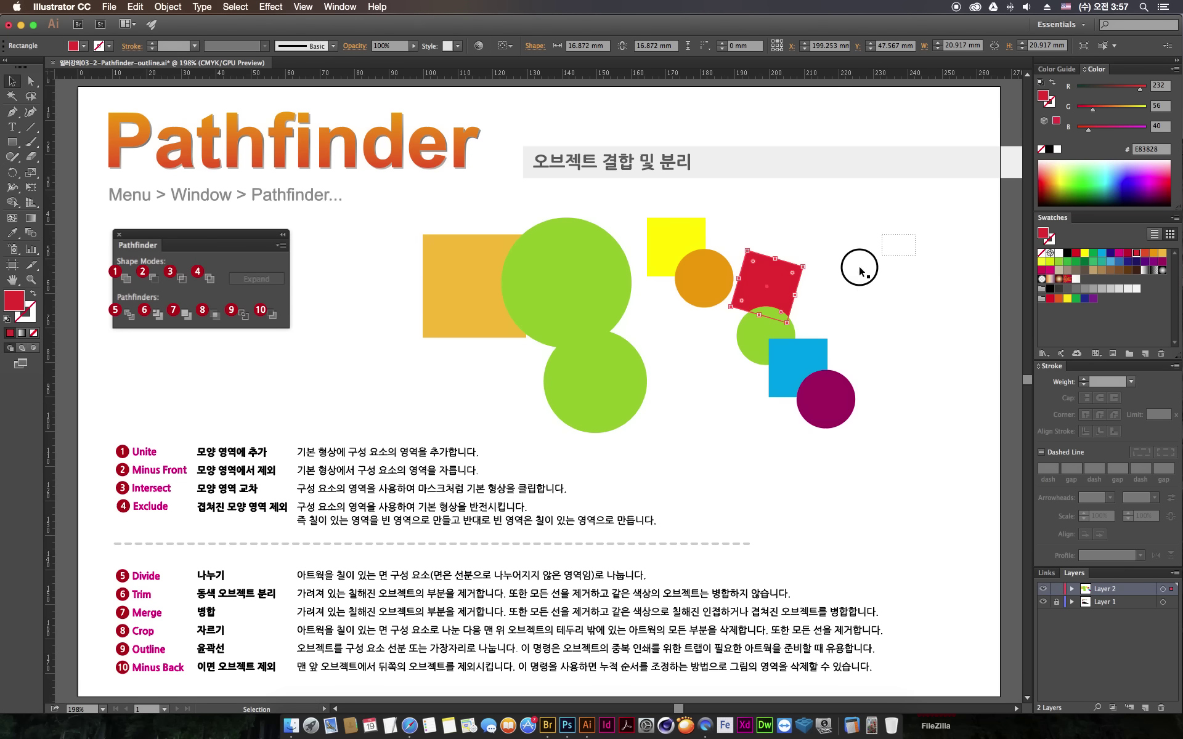
left_click_drag(861, 271, 655, 391)
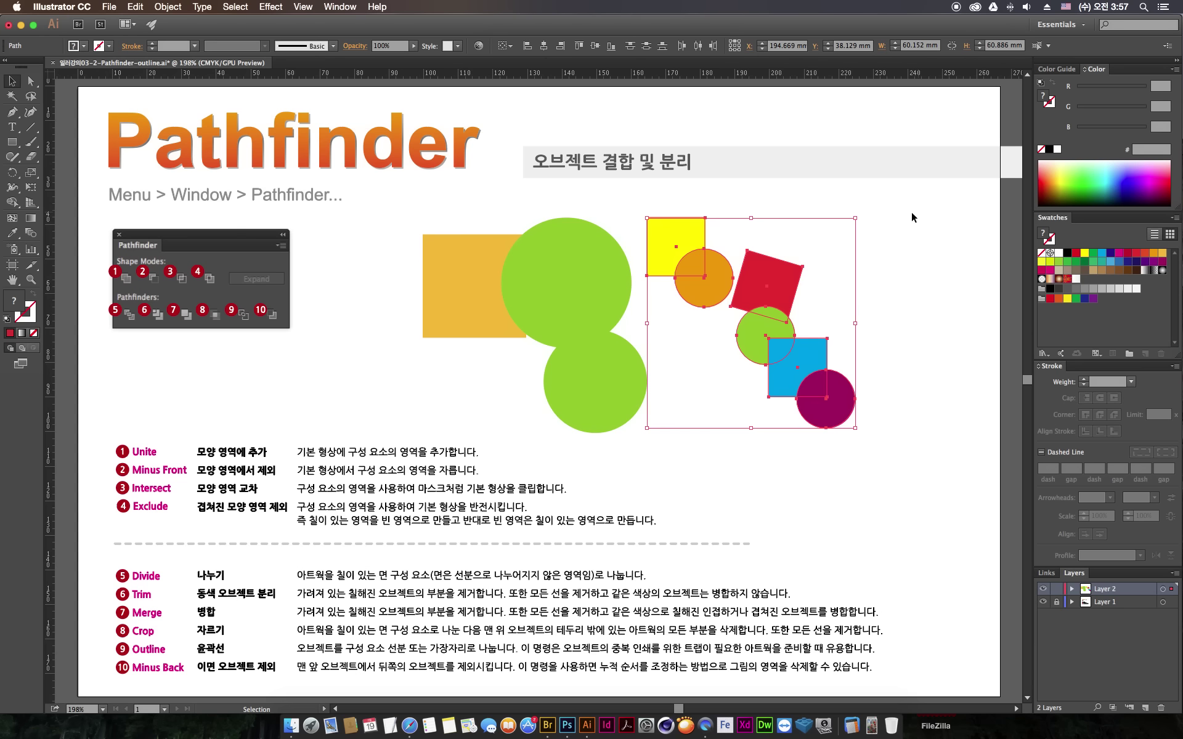
left_click(925, 354)
left_click(567, 727)
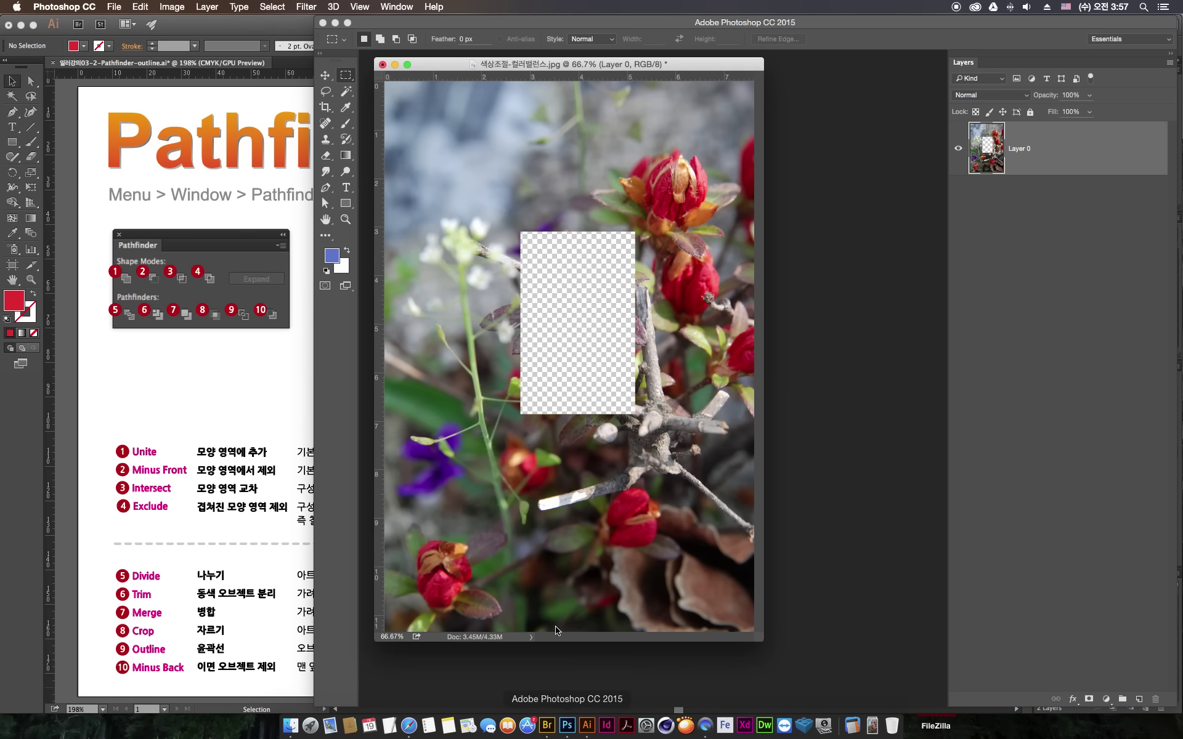
- Marquee around the transparent hole and deselect, then scroll Safari's tutorial down to the checklist
left_click(409, 726)
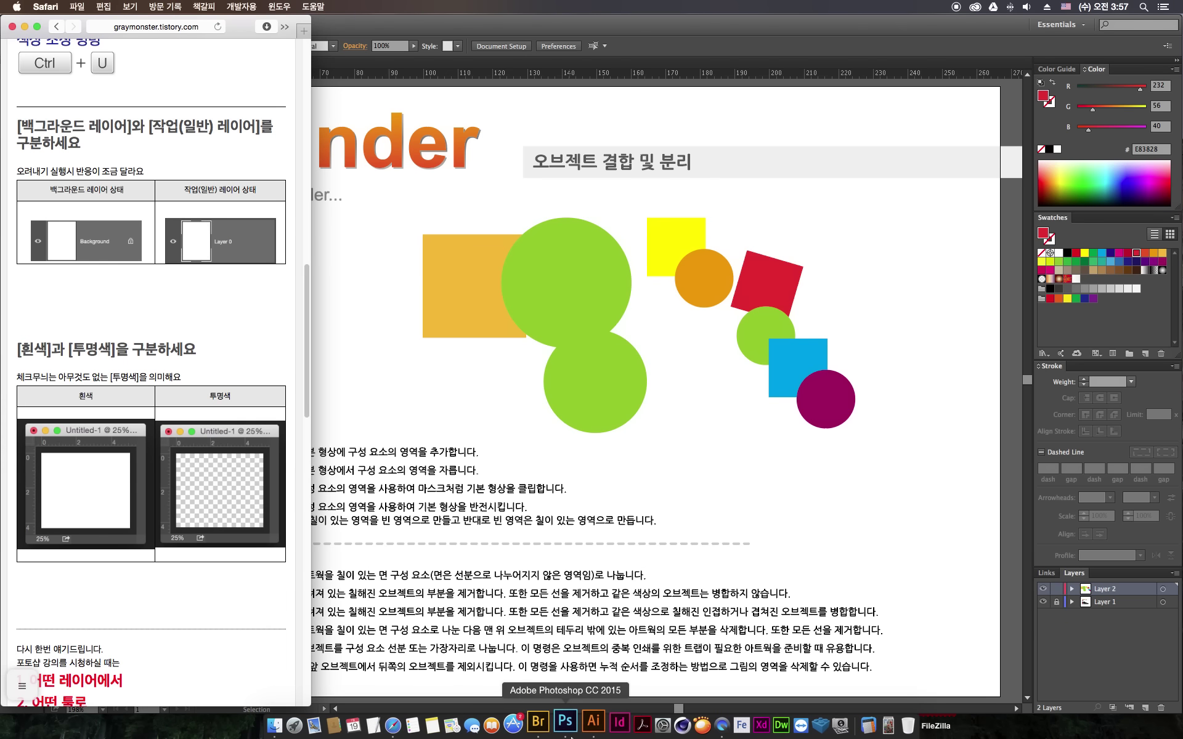
left_click(567, 726)
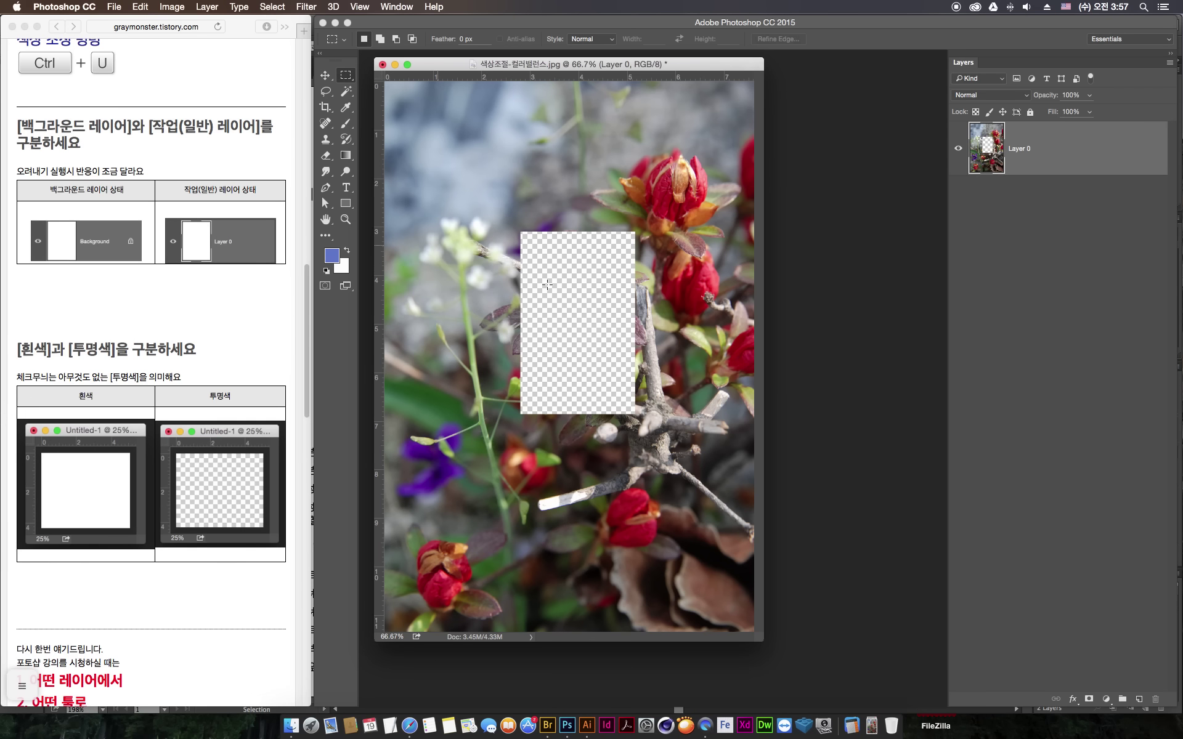
left_click_drag(507, 223, 652, 441)
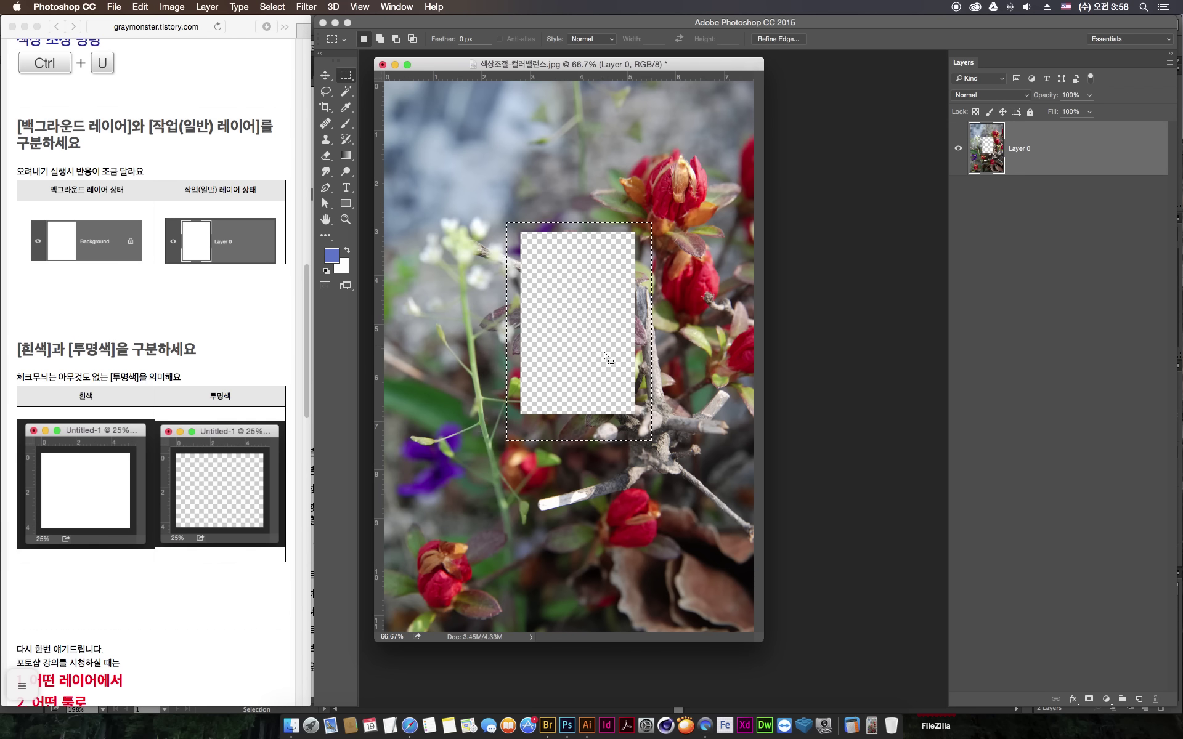
left_click(614, 441)
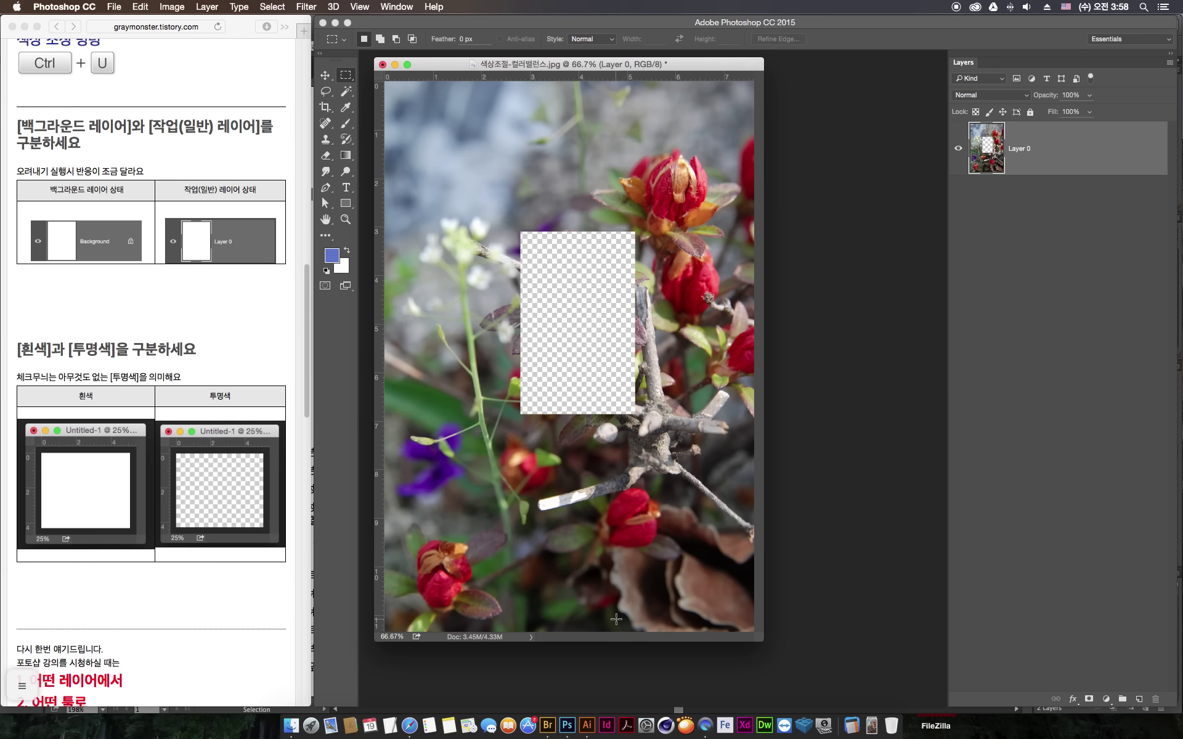
left_click(307, 284)
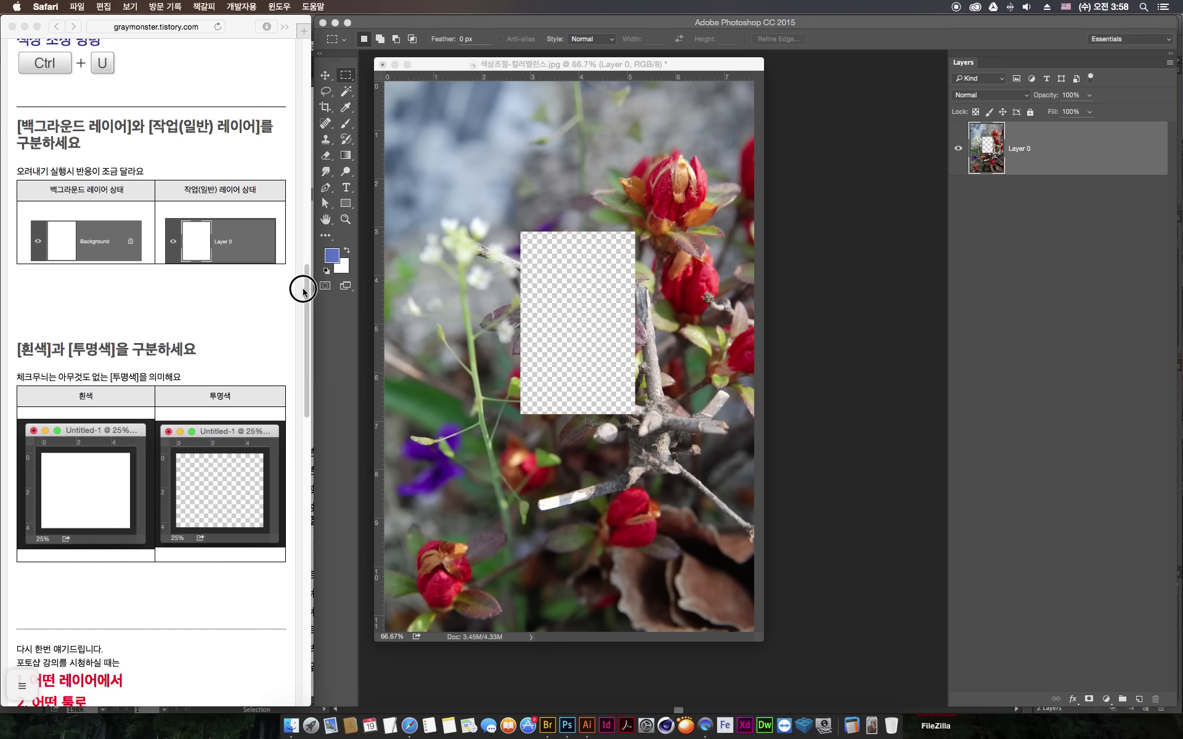
mouse_move(310, 316)
left_mouse_down()
mouse_move(305, 410)
mouse_move(309, 349)
mouse_move(309, 372)
left_mouse_up()
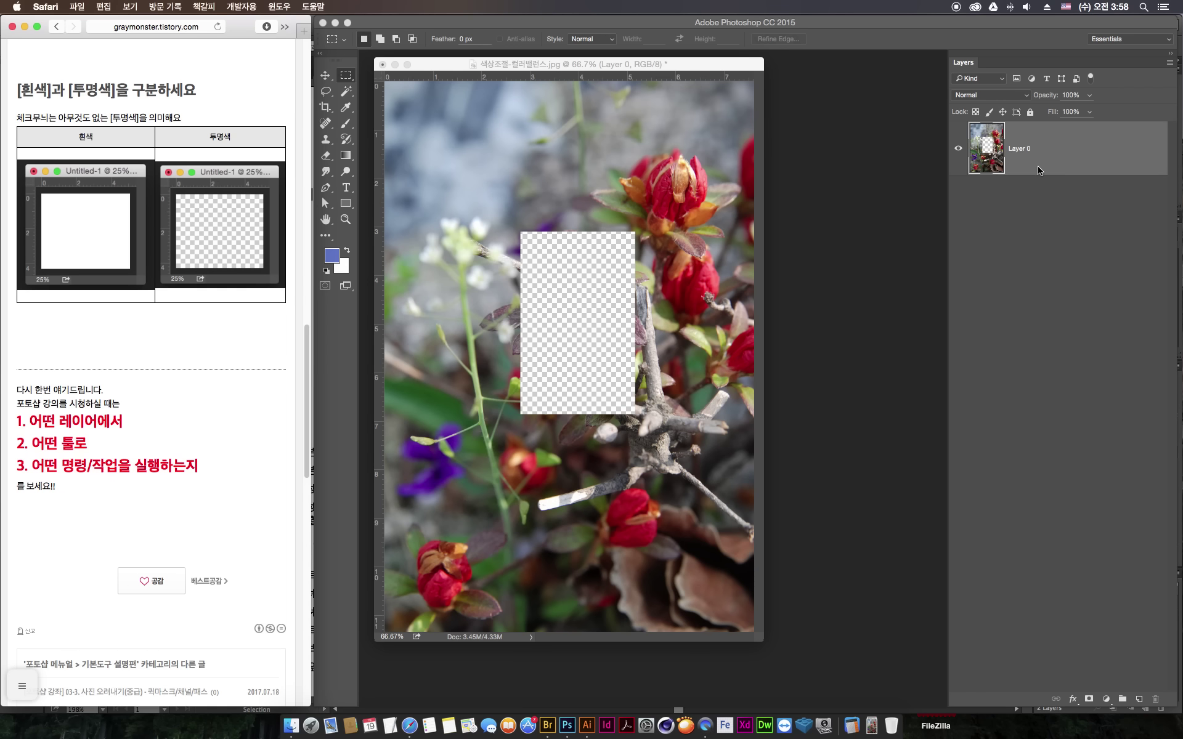
- Copy the rectangle of red buds above the hole's right edge onto Layer 1 and shift it up-left
left_click(622, 225)
left_click_drag(602, 165, 694, 291)
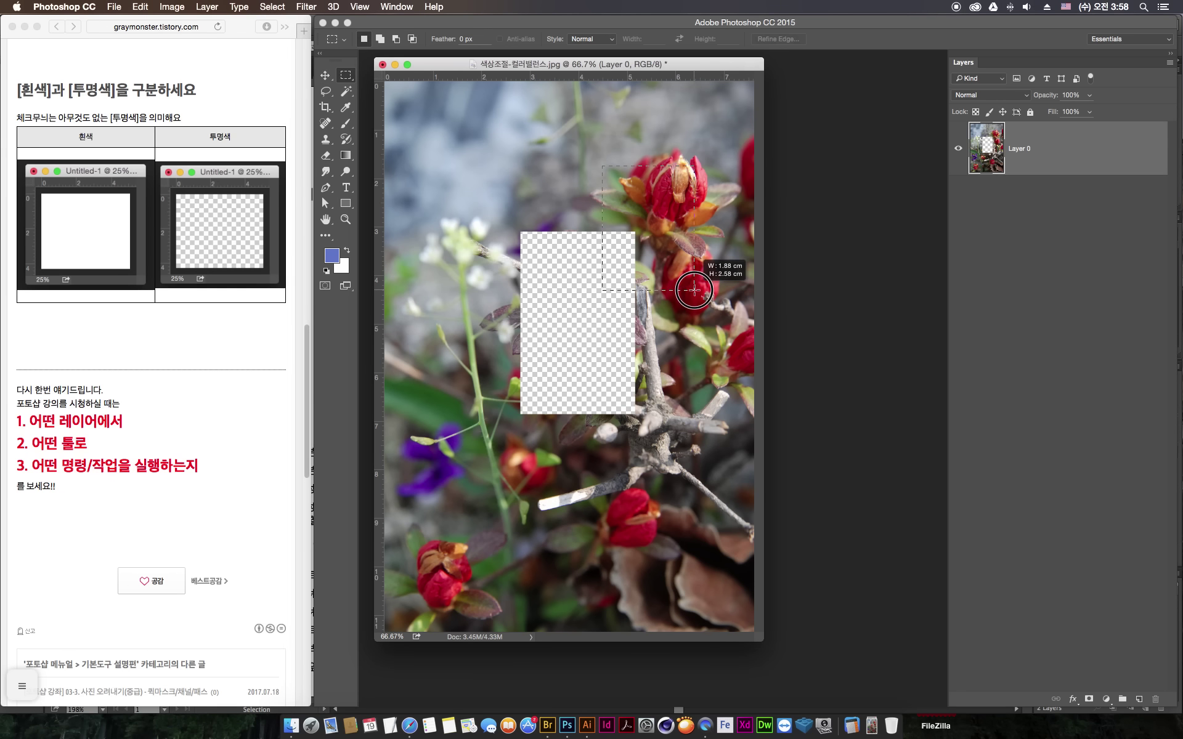
key("super+j")
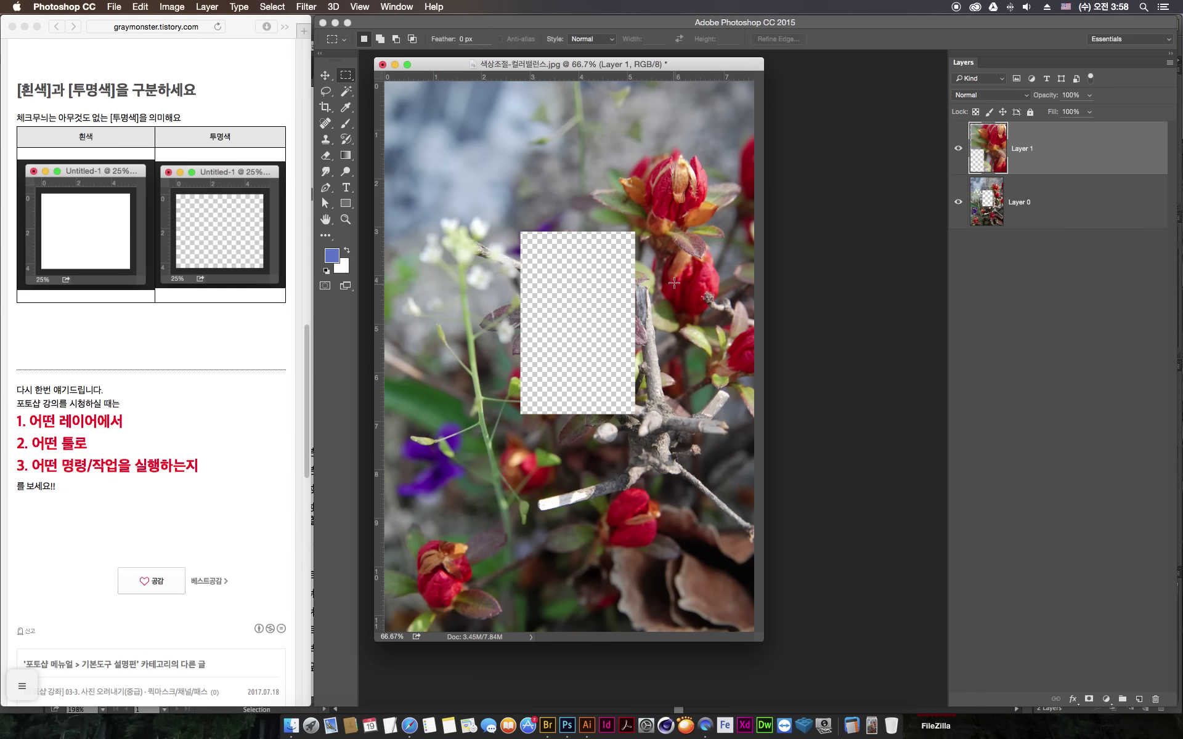
left_click(329, 76)
mouse_move(689, 263)
left_mouse_down()
mouse_move(622, 211)
mouse_move(627, 225)
left_mouse_up()
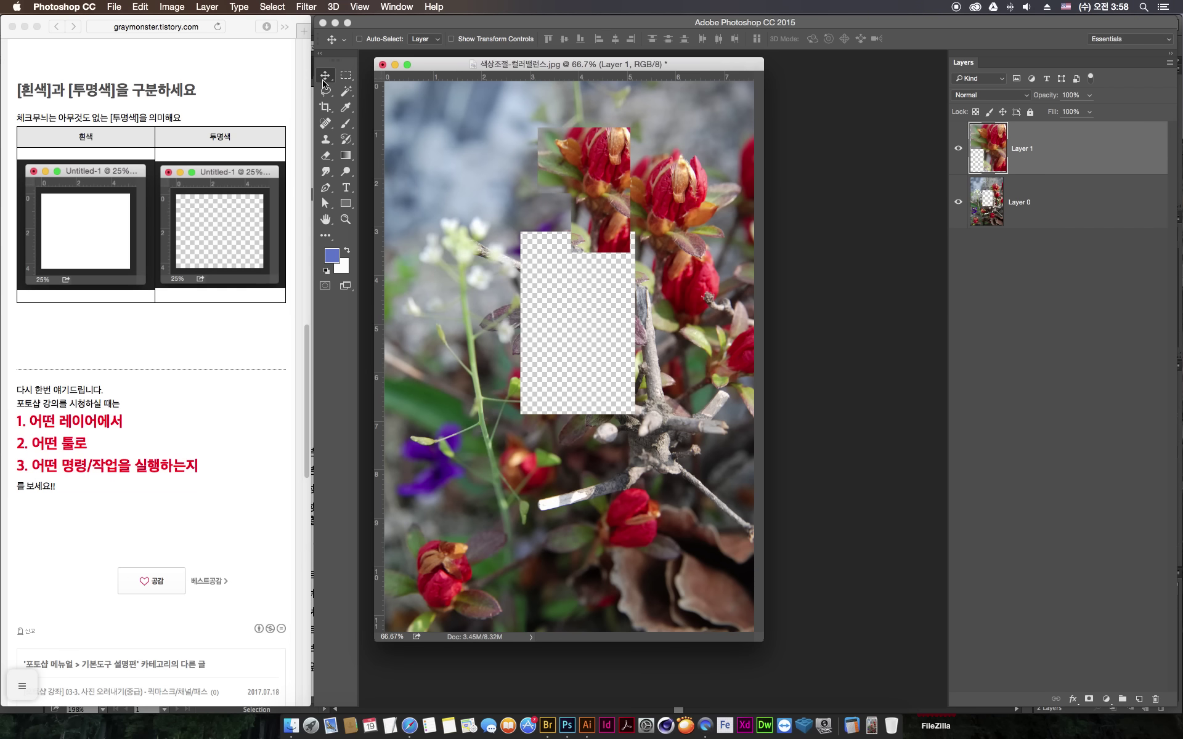
- Lasso one flower bud, copy it onto Layer 2, and move it against the hole's left side
left_click(346, 123)
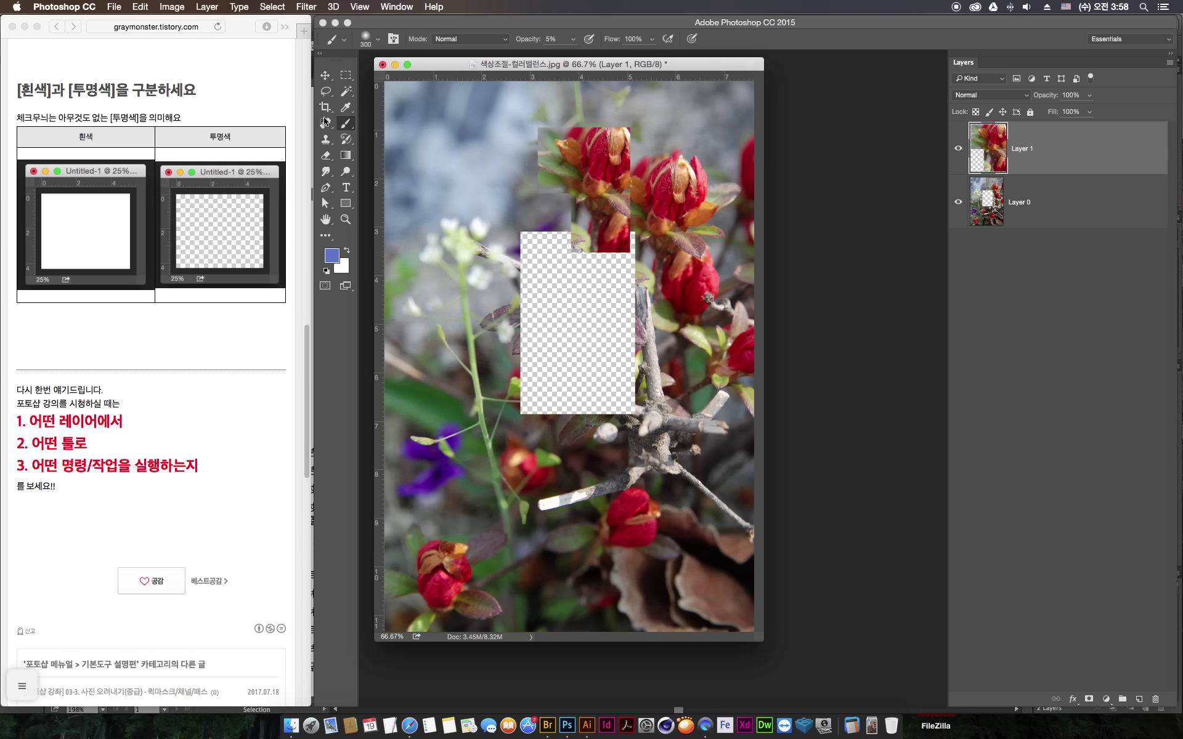
left_click_drag(326, 91, 384, 93)
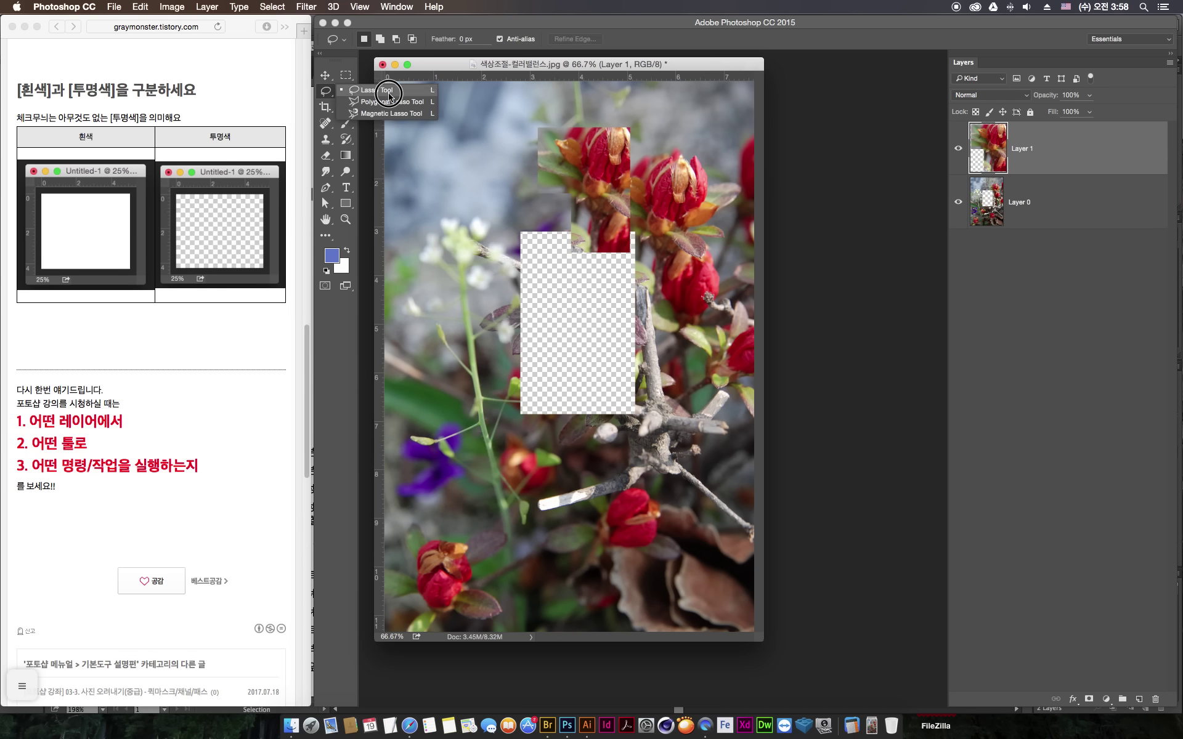
left_click(385, 93)
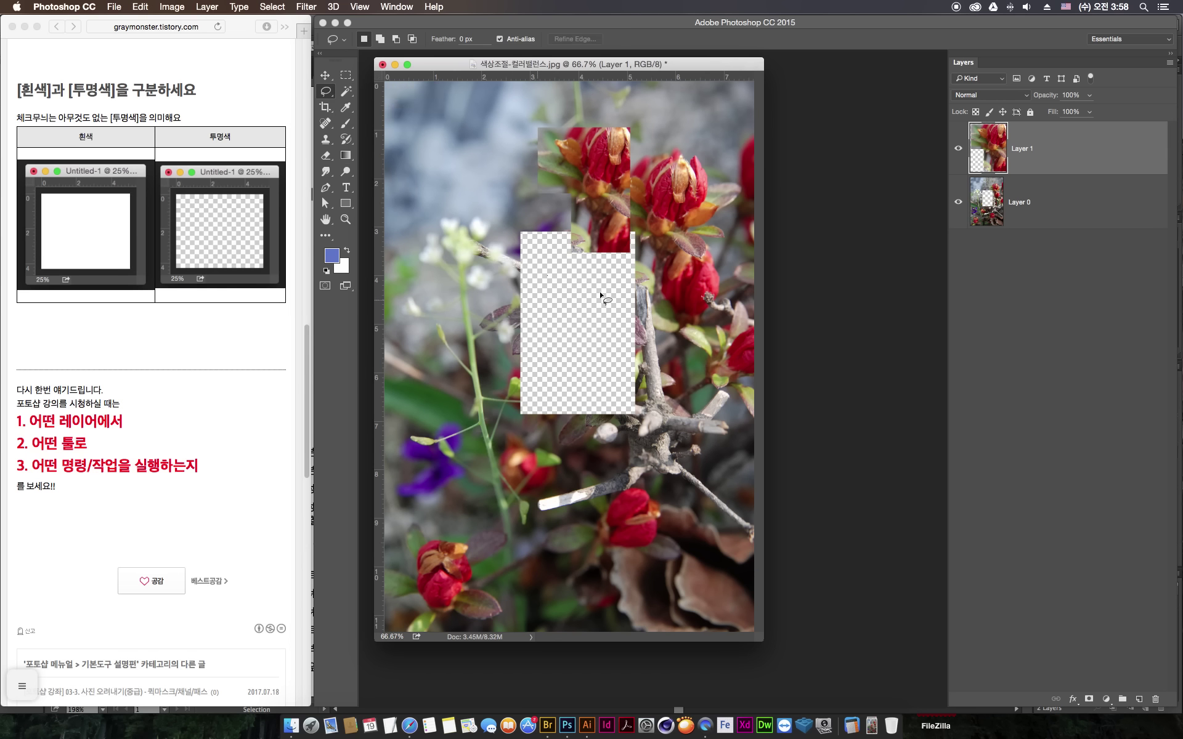
mouse_move(649, 306)
left_mouse_down()
mouse_move(596, 306)
mouse_move(635, 311)
left_mouse_up()
key("ctrl+j")
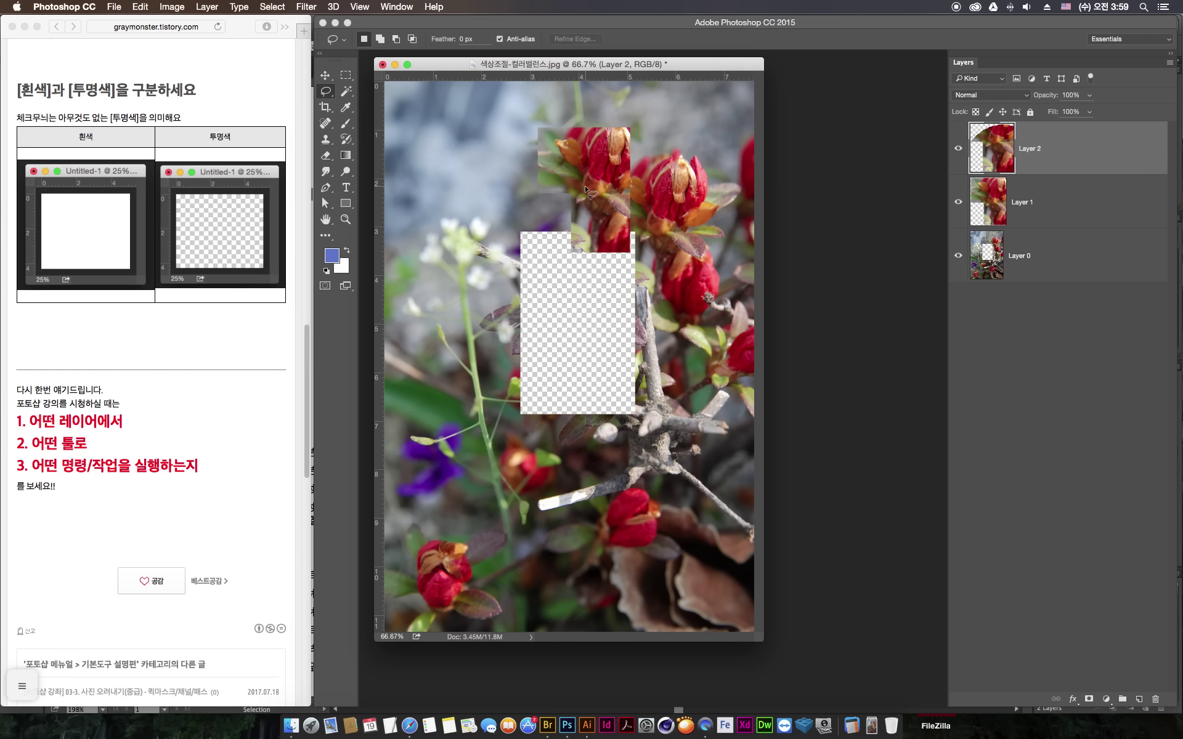
left_click(325, 75)
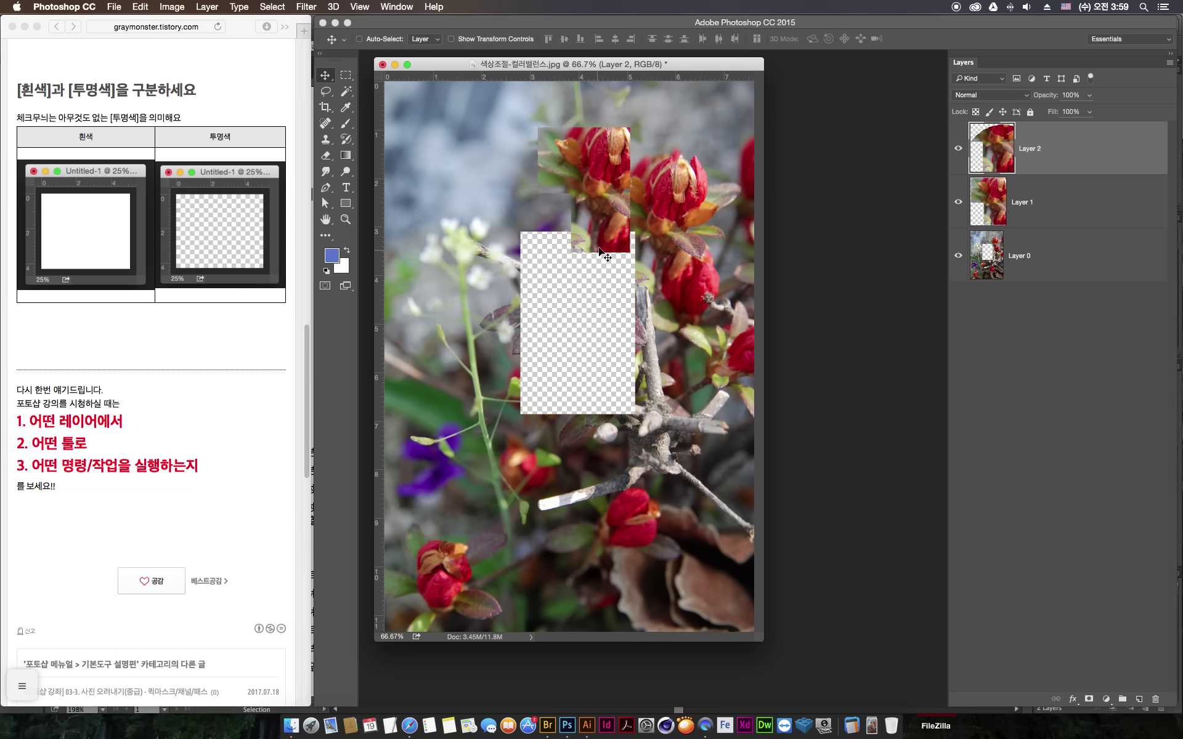
mouse_move(622, 239)
left_mouse_down()
mouse_move(687, 247)
mouse_move(514, 293)
left_mouse_up()
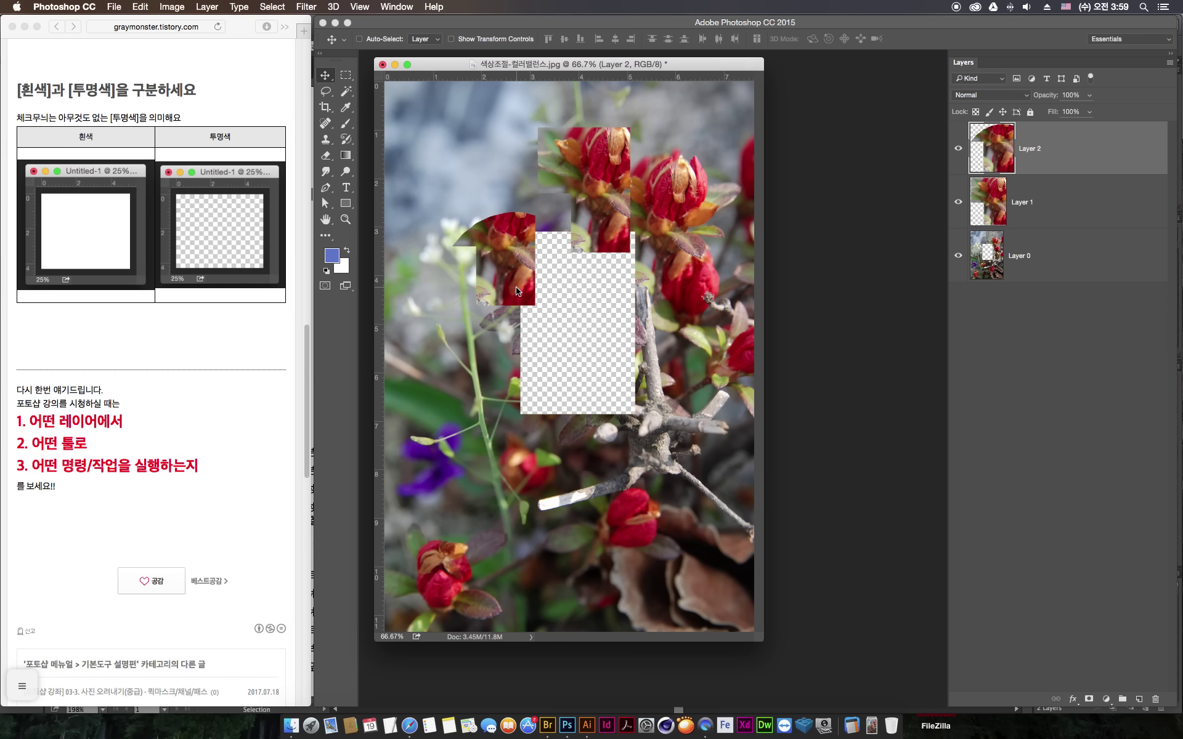
left_click(37, 420)
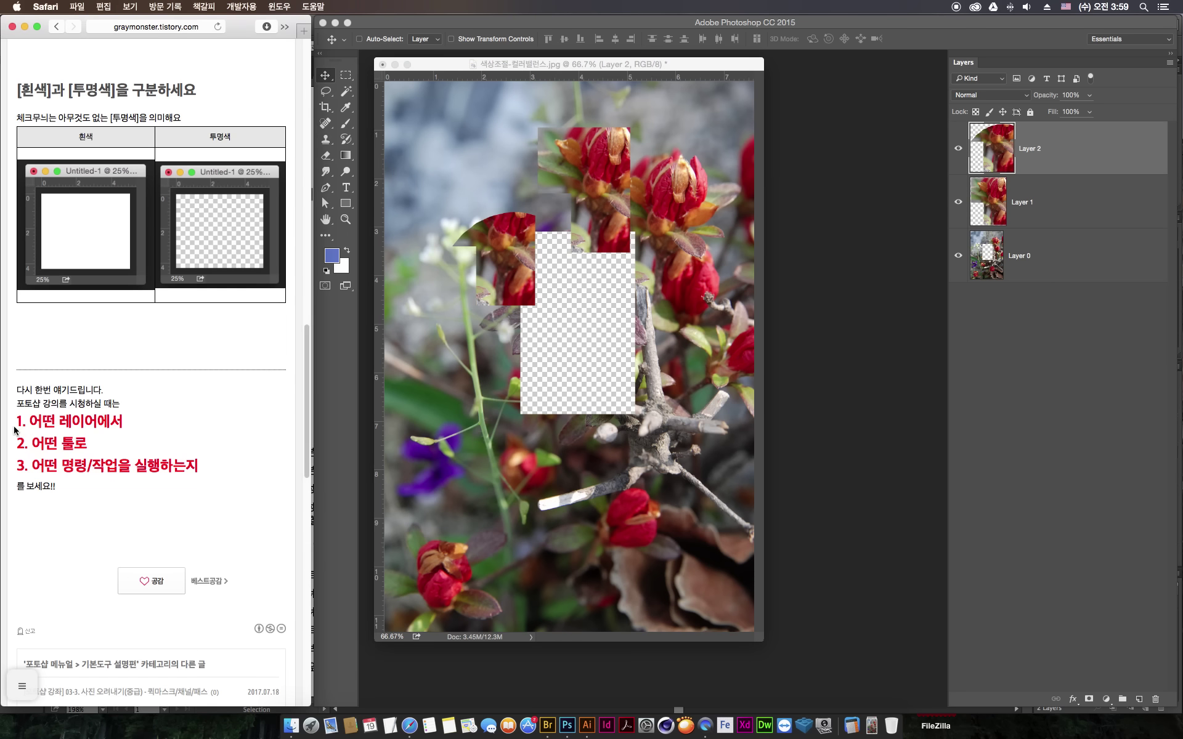
left_click_drag(18, 422, 229, 482)
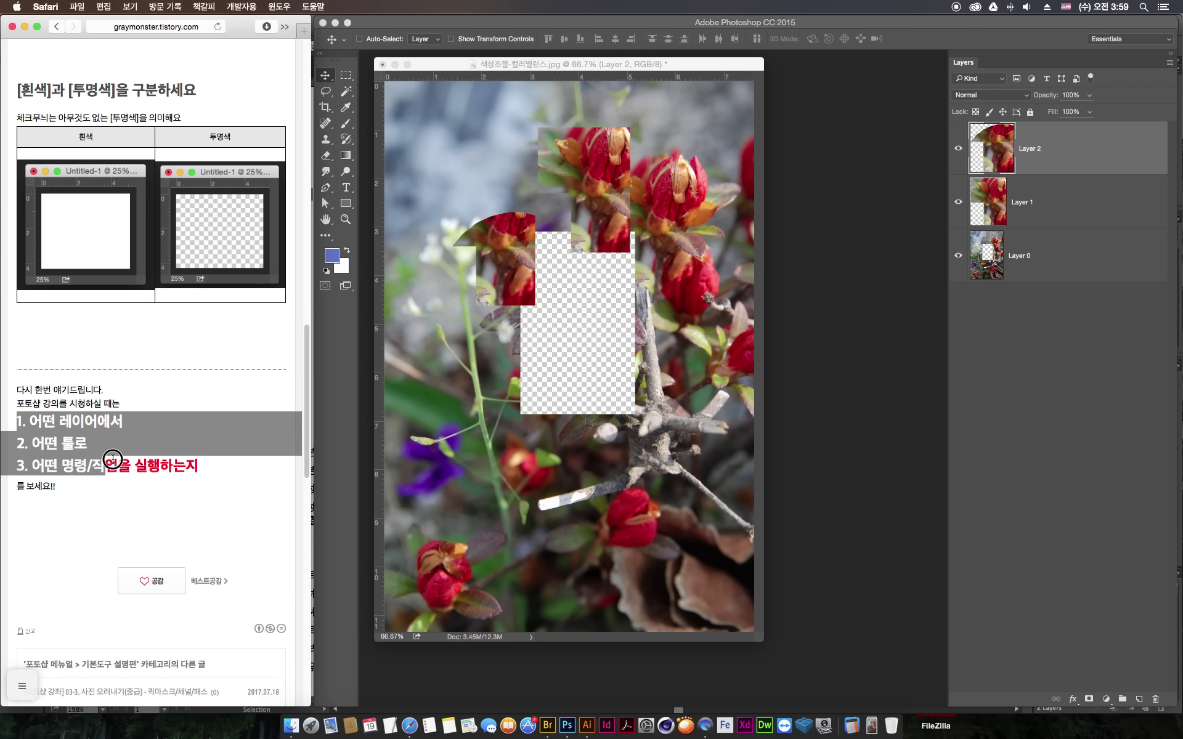
left_click(219, 478)
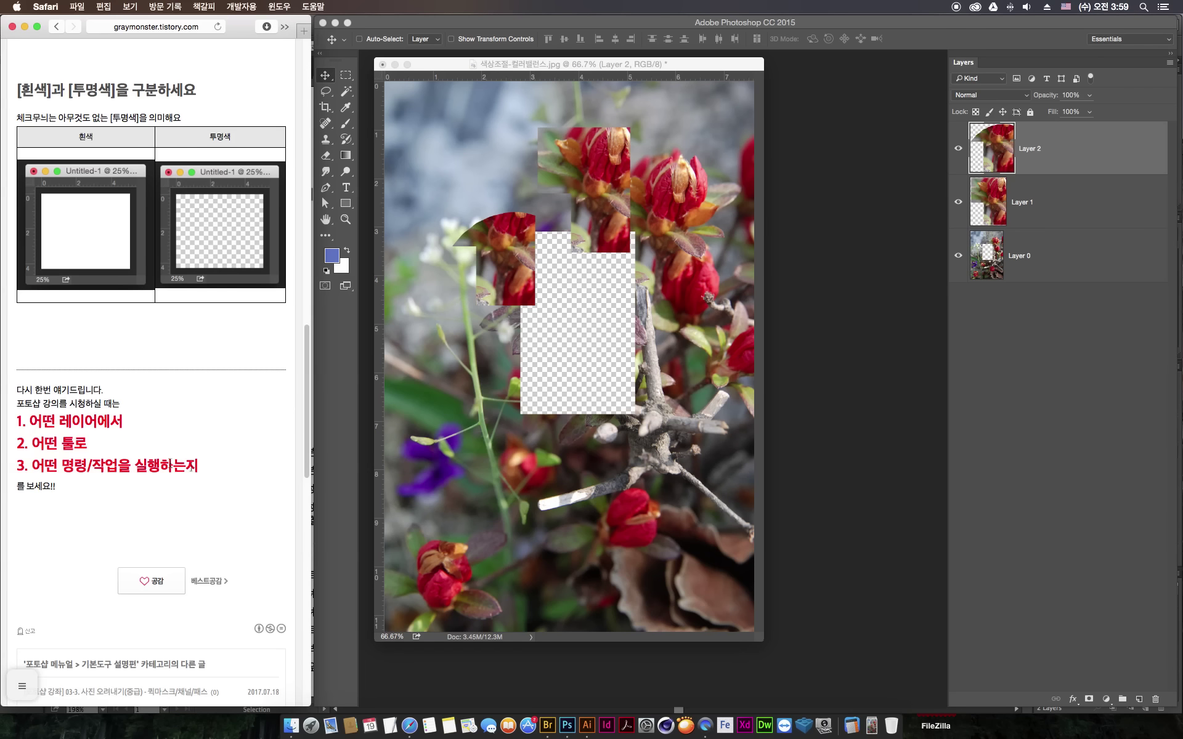
left_click_drag(16, 424, 216, 469)
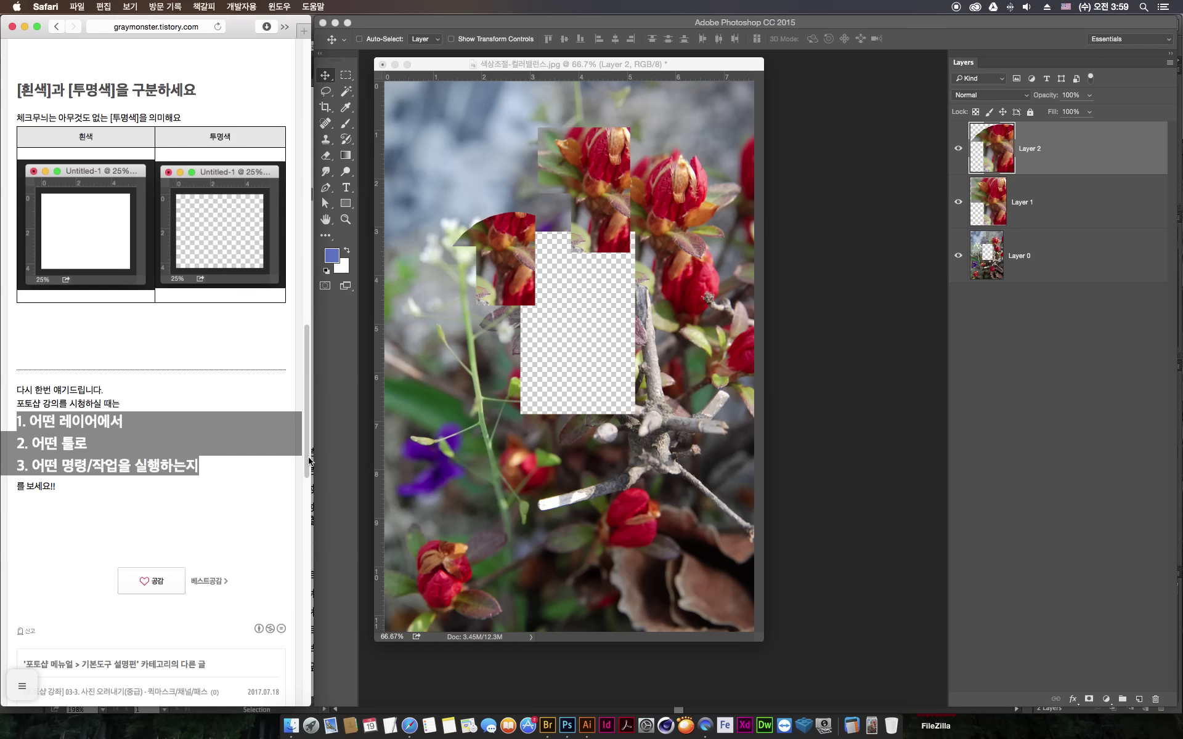
left_click(251, 485)
left_click_drag(308, 461, 310, 431)
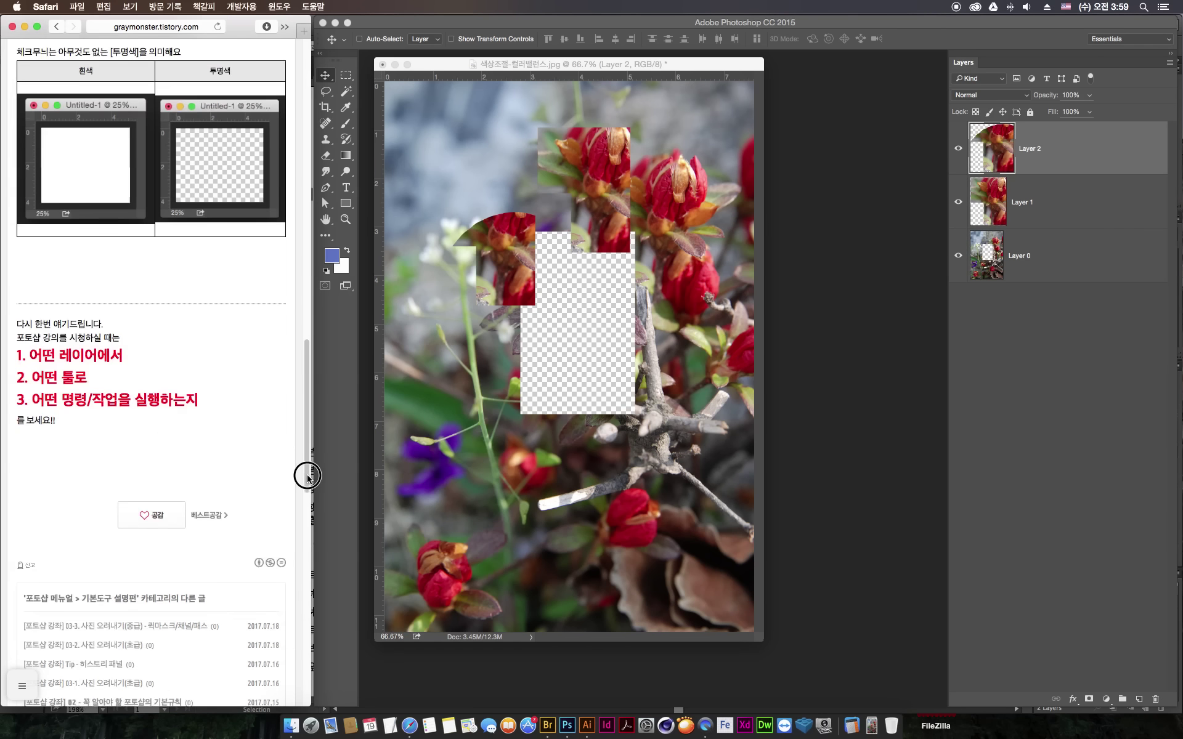